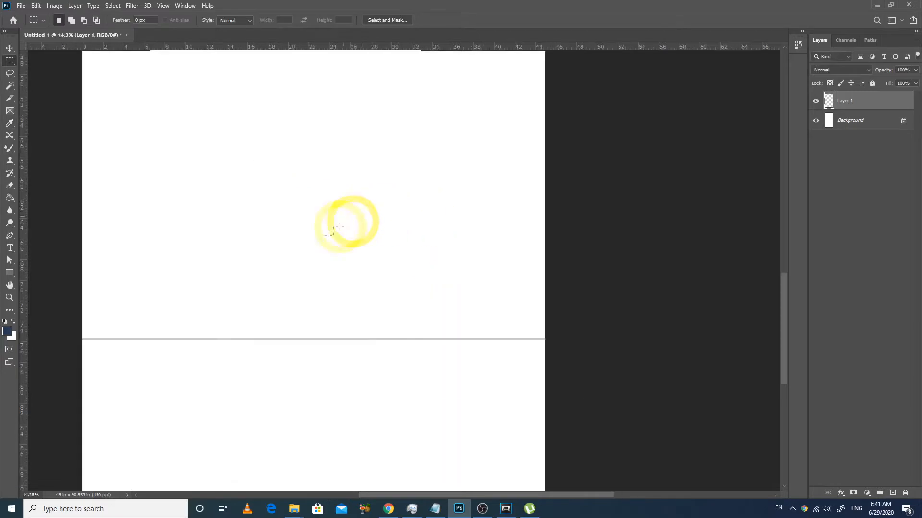
- Draw a Pen path from the horizontal base line up a slightly slanted column edge, adding two small rounded bulges and a short neck
left_click(575, 349)
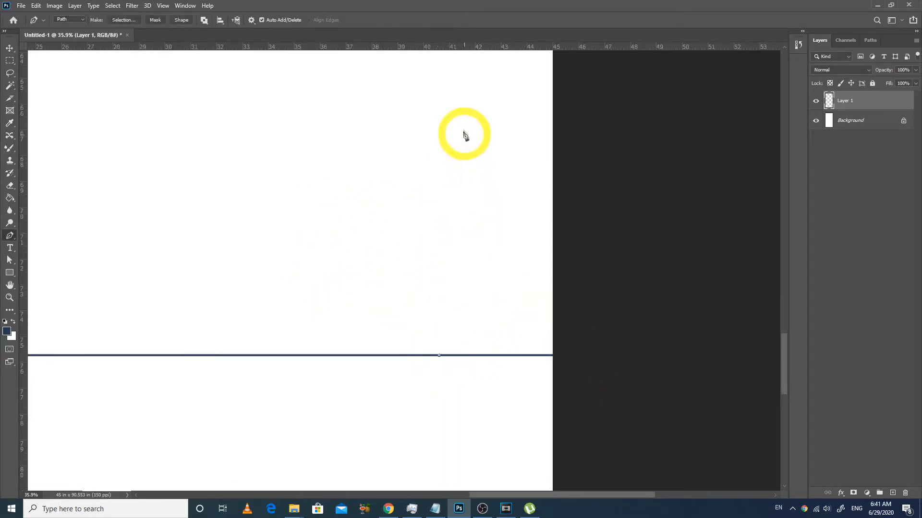
key("ctrl+minus")
key("ctrl+minus")
key("ctrl+minus")
key("ctrl+minus")
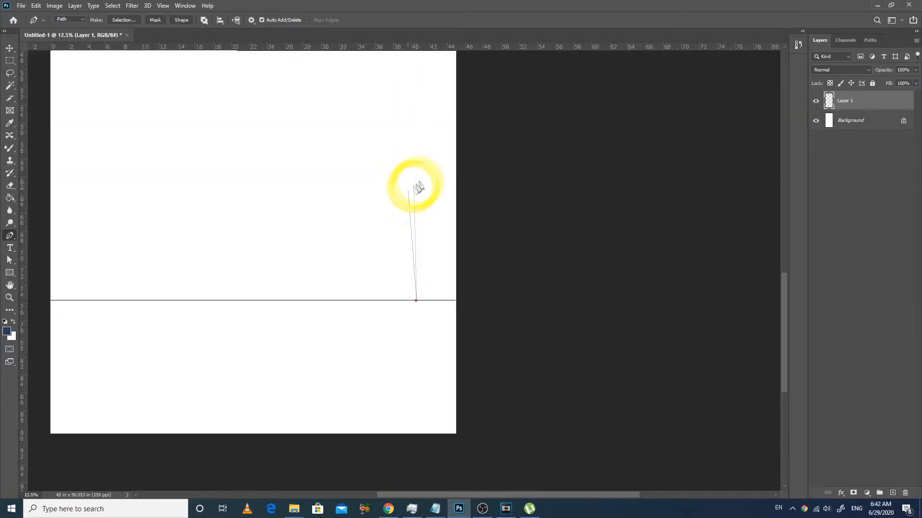
scroll(426, 246, "up", 5)
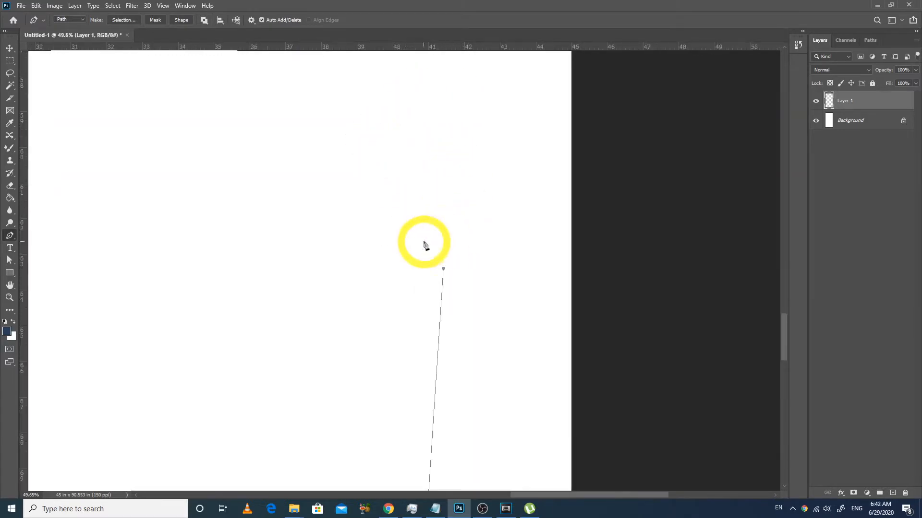
scroll(422, 264, "up", 3)
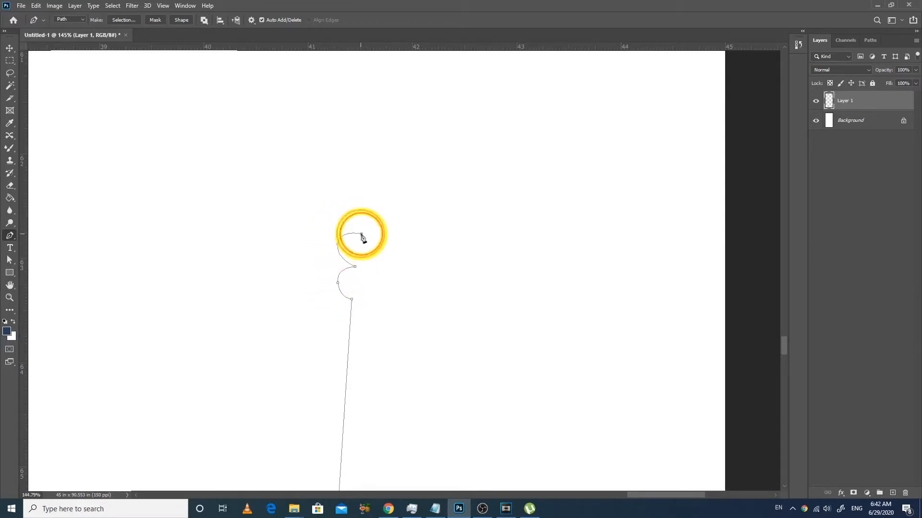
scroll(352, 237, "down", 3)
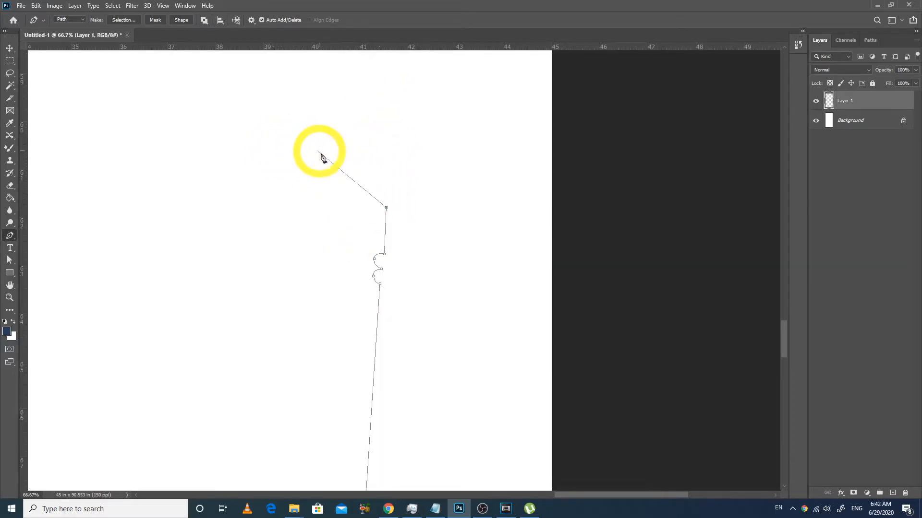
- Extend the path from the neck with an S-shaped curve flaring outward to the capital's upper tip, and end the path
left_click_drag(322, 154, 265, 143)
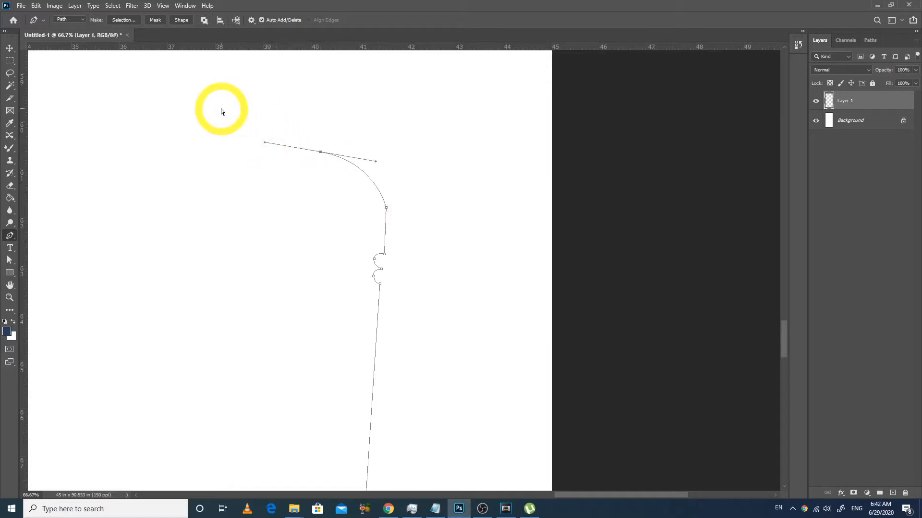
key("ctrl+minus")
key("ctrl+minus")
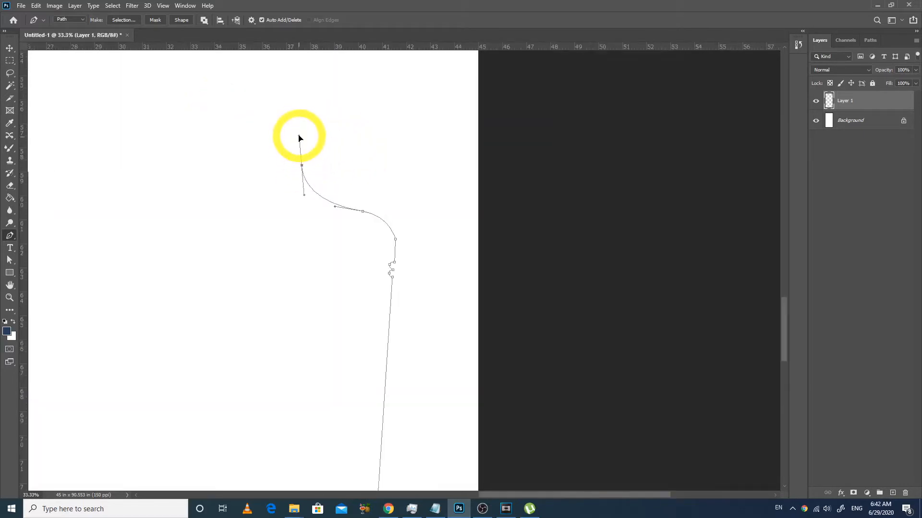
key("ctrl+minus")
key("ctrl+minus")
key("ctrl+minus")
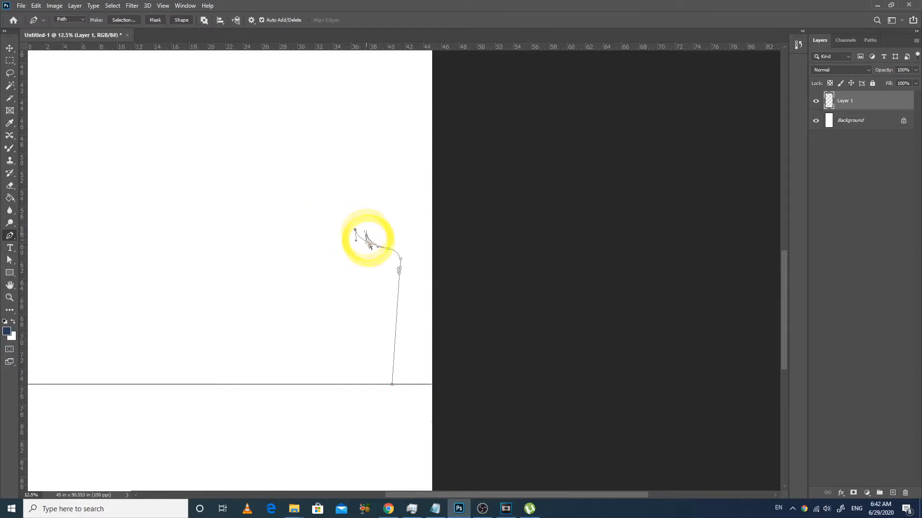
left_click_drag(288, 188, 484, 302)
key("ctrl+minus")
key("ctrl+minus")
key("ctrl+minus")
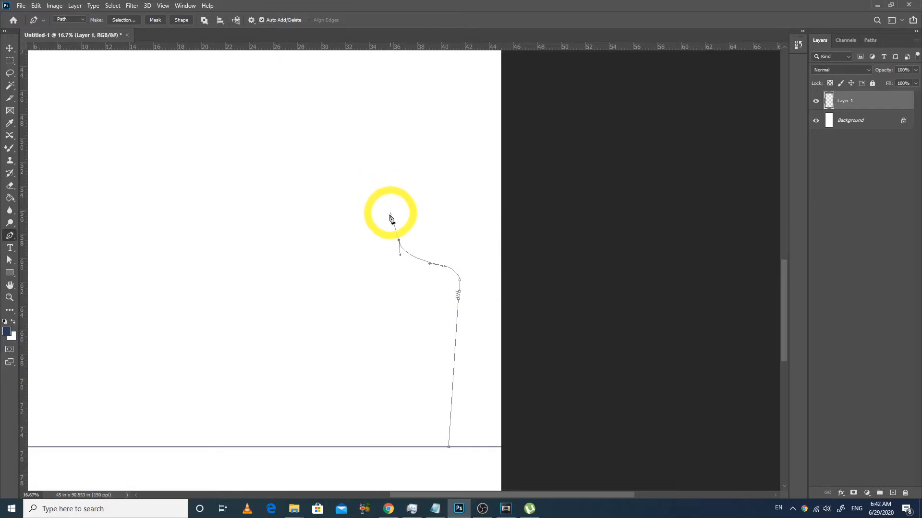
left_click_drag(338, 191, 621, 516)
left_click(482, 206, "ctrl")
left_click_drag(407, 134, 512, 480)
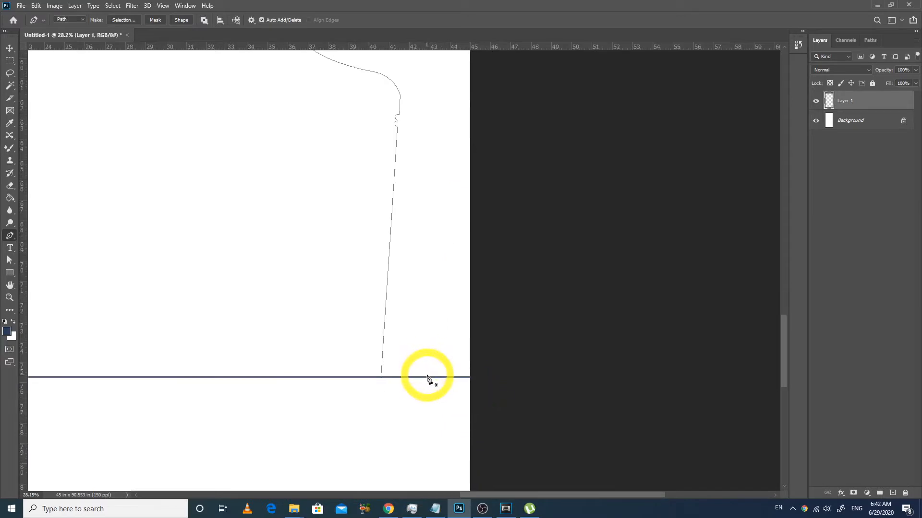
- Draw a straight path from the base line vertically up and horizontally across, joining it to the end of the capital's curve
left_click(431, 378)
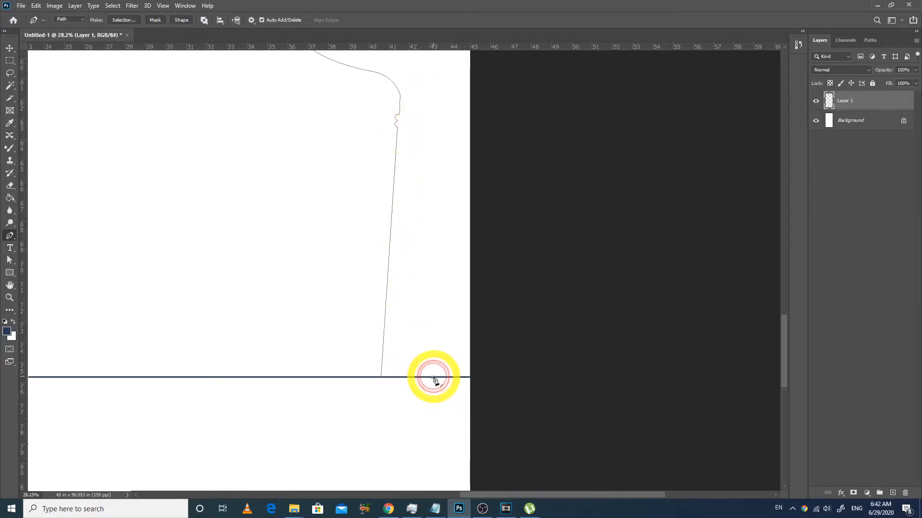
left_click_drag(422, 120, 452, 379)
left_click(452, 301, "shift")
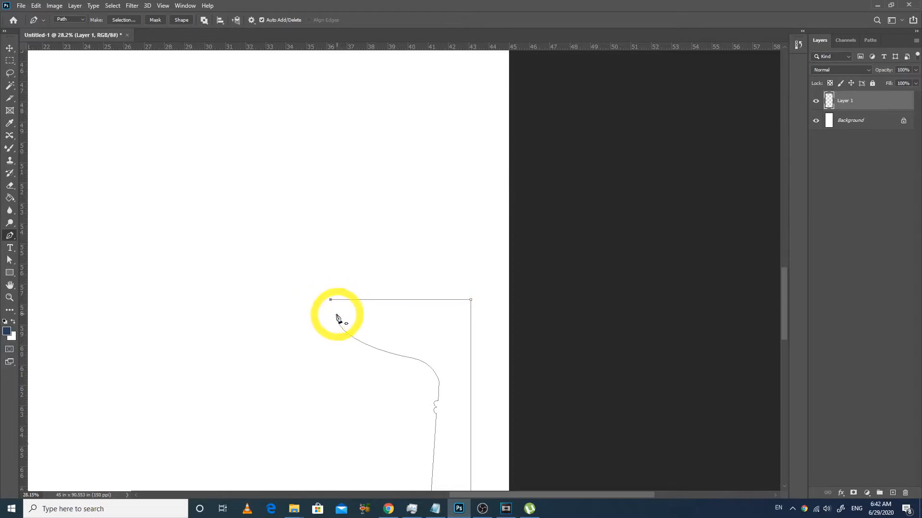
scroll(356, 351, "up", 5)
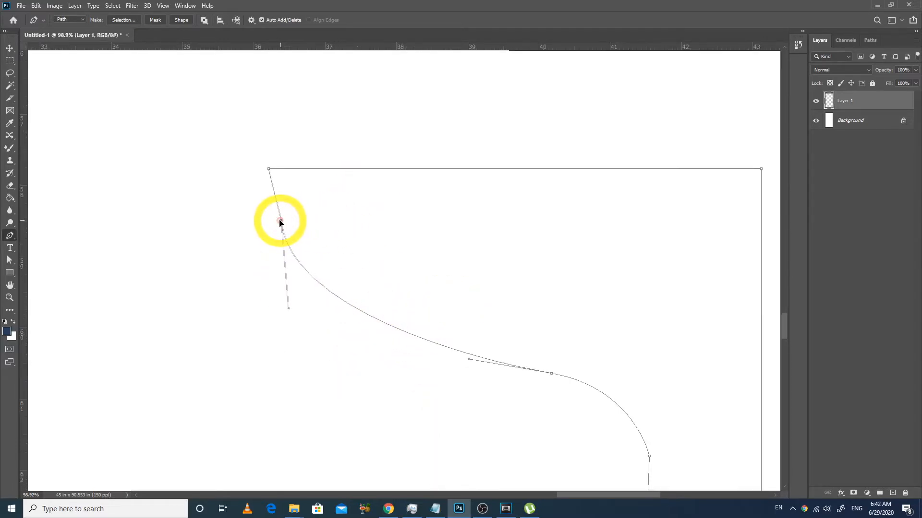
key("Escape")
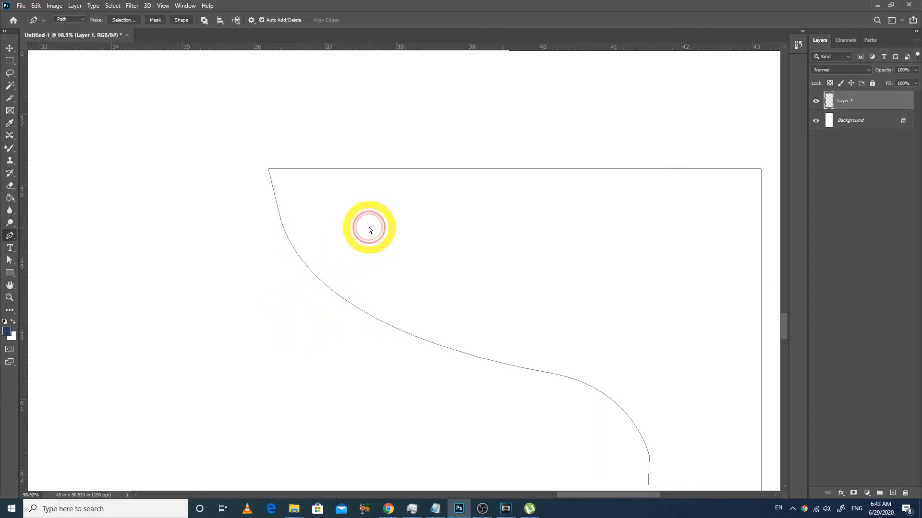
- Try to stroke the column outline path with the Mixer Brush
scroll(368, 228, "down", 5)
key("b")
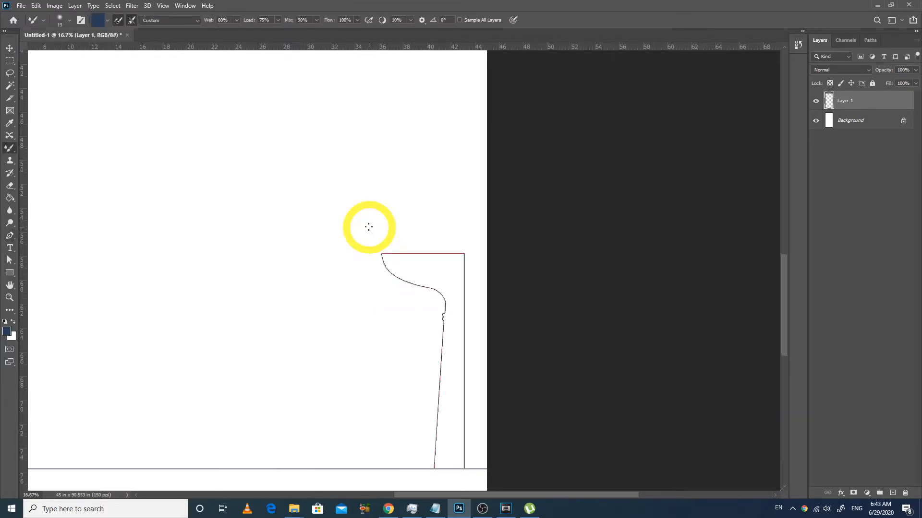
scroll(480, 308, "up", 10)
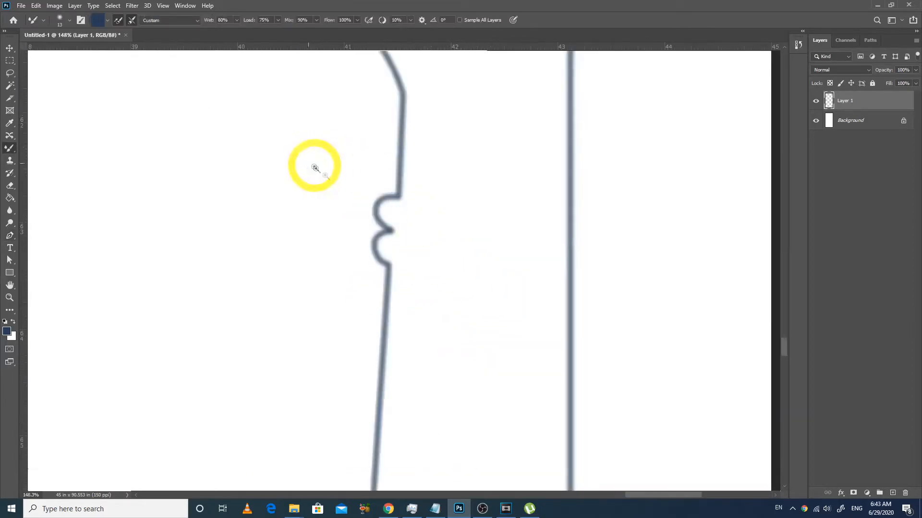
key("ctrl+z")
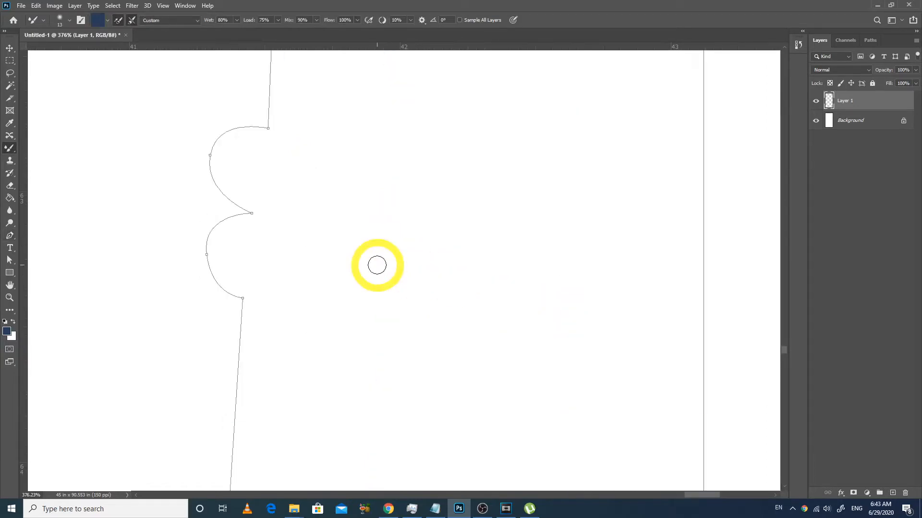
- Stroke the column outline path in dark blue with the Pencil tool at size 9
key("shift+b")
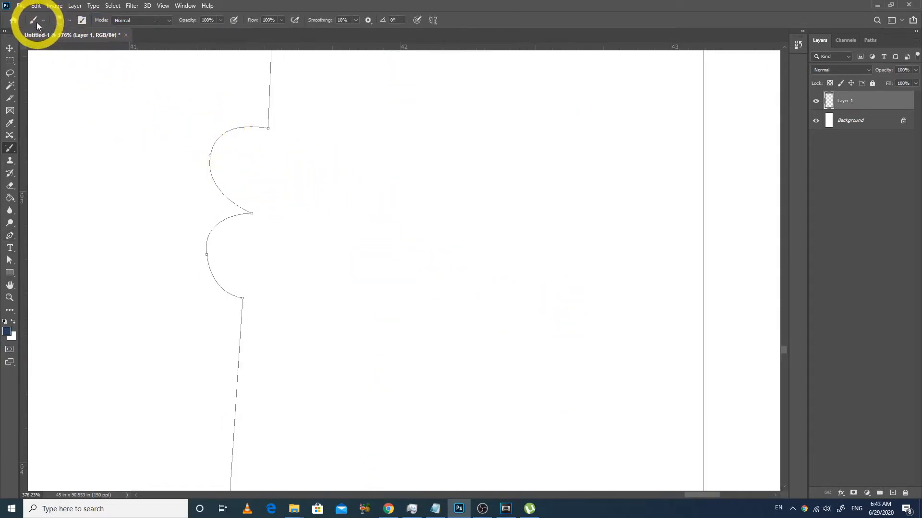
key("shift+b")
key("Return")
key("ctrl+minus")
key("ctrl+minus")
key("ctrl+minus")
key("ctrl+minus")
key("ctrl+minus")
key("ctrl+minus")
key("ctrl+minus")
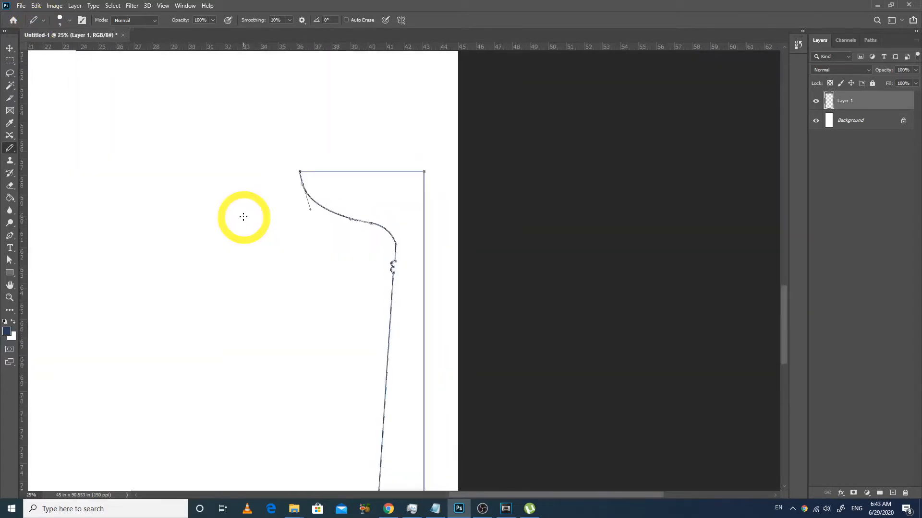
key("ctrl+minus")
key("ctrl+minus")
key("ctrl+minus")
mouse_move(310, 214)
left_mouse_down()
mouse_move(329, 229)
mouse_move(444, 399)
left_mouse_up()
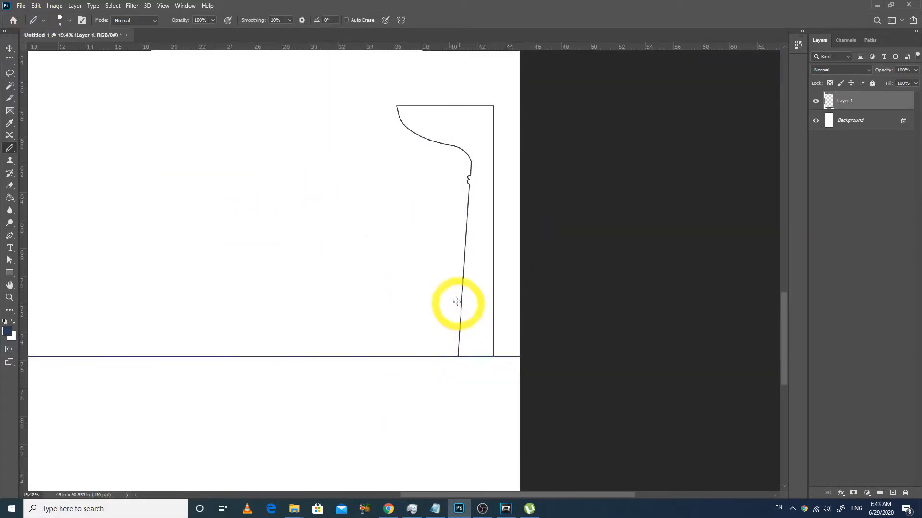
- Draw three freehand Pencil lines across the column from the two bulges to the vertical line, forming two stacked rings
key("p")
left_click_drag(387, 173, 543, 218)
left_click_drag(360, 137, 619, 282)
key("b")
left_click_drag(246, 165, 557, 164)
left_click_drag(226, 234, 568, 229)
left_click_drag(225, 294, 558, 276)
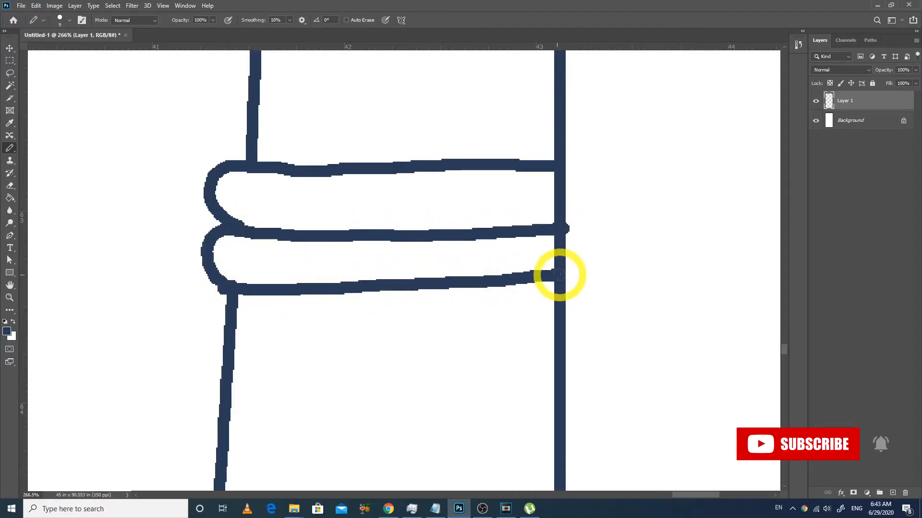
scroll(570, 274, "down", 7)
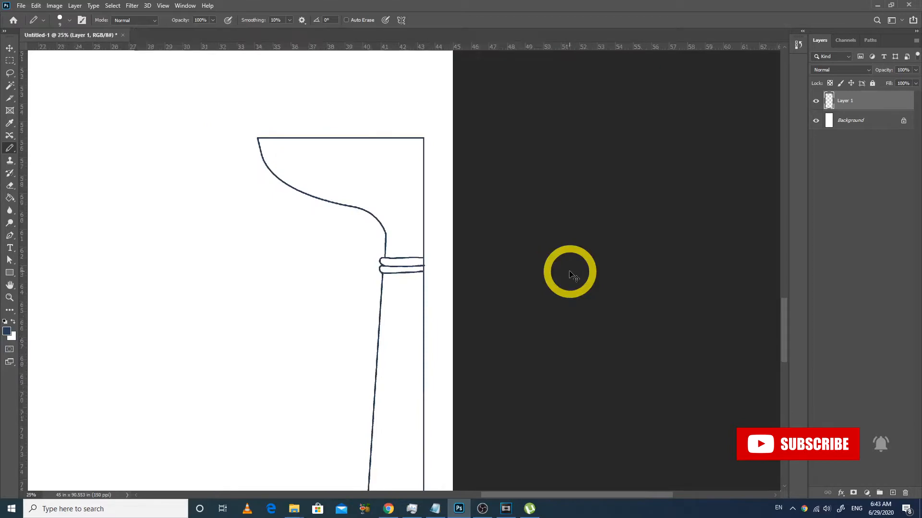
- Draw a straight path from the base line up to the lower ring, parallel to the slanted column edge, and stroke it with the Pencil
left_click_drag(309, 270, 439, 449)
left_click_drag(345, 185, 519, 449)
key("p")
left_click(428, 440)
scroll(426, 344, "down", 2)
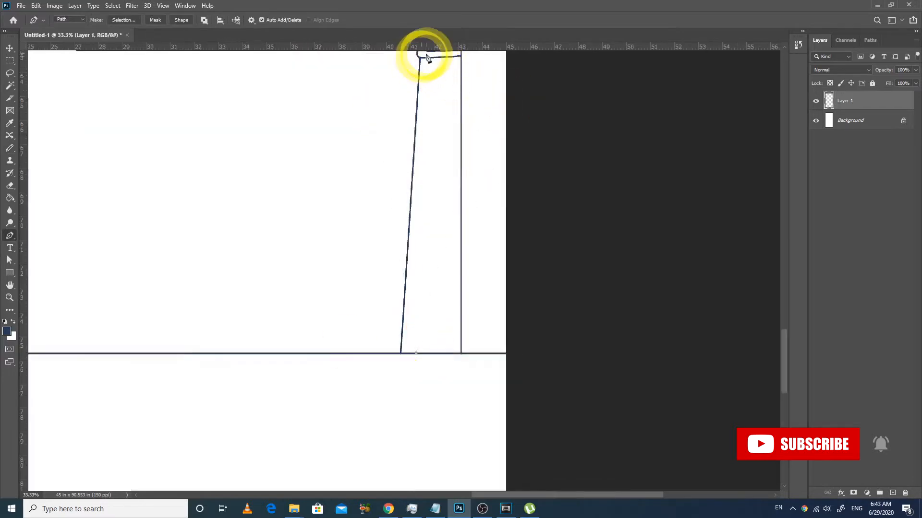
key("b")
key("Return")
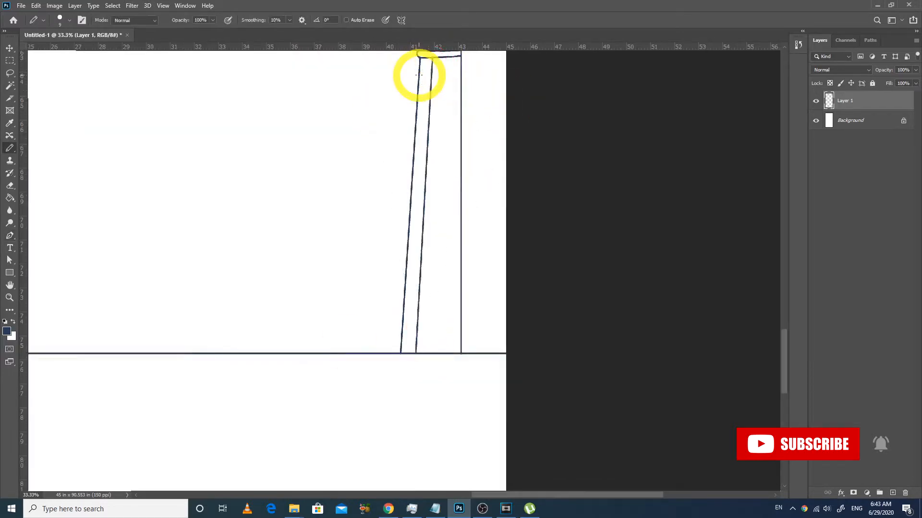
- Add a second straight fluting line from the base line to the lower ring, nearer the vertical line, and stroke it with the Pencil
key("p")
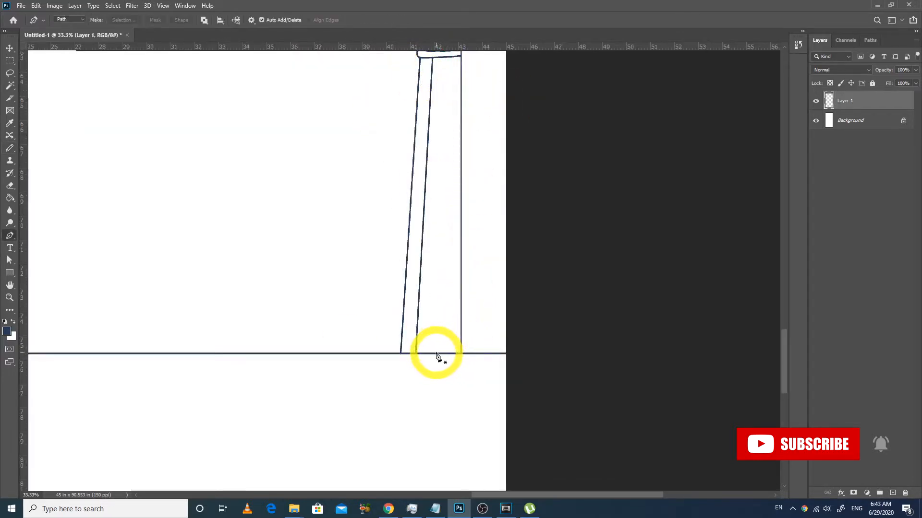
left_click(439, 356)
scroll(435, 313, "up", 5)
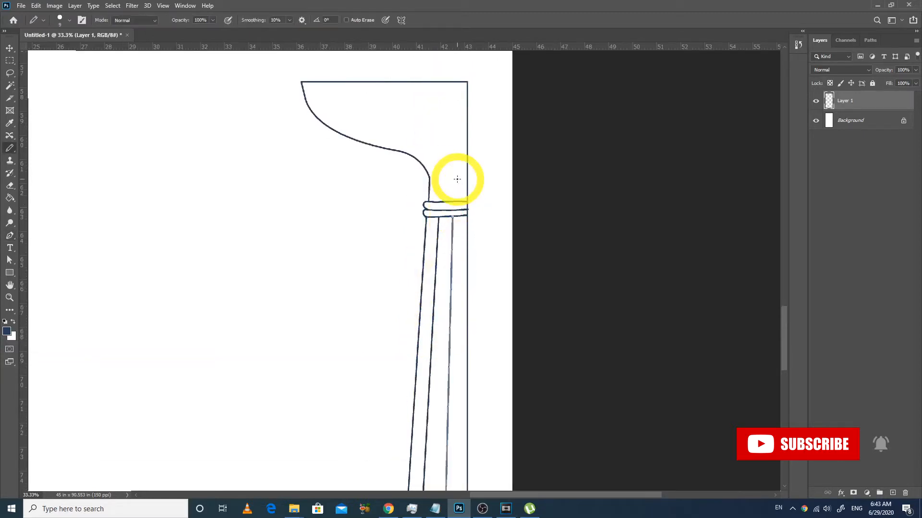
left_click_drag(423, 135, 420, 231)
left_click_drag(233, 108, 520, 372)
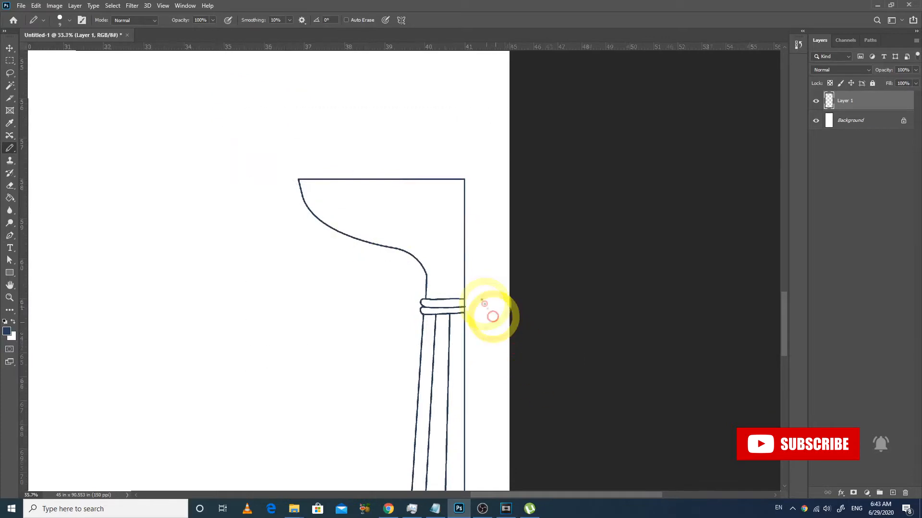
- Draw a small quarter-arc Pen path across the capital's upper corner, from the horizontal line to the vertical line
key("p")
left_click_drag(464, 129, 582, 298)
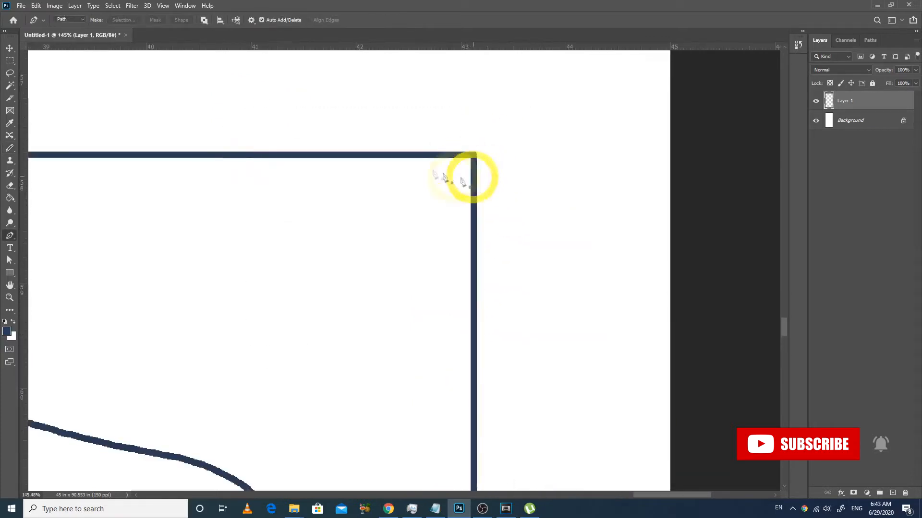
left_click(416, 157)
left_click_drag(474, 194, 535, 182)
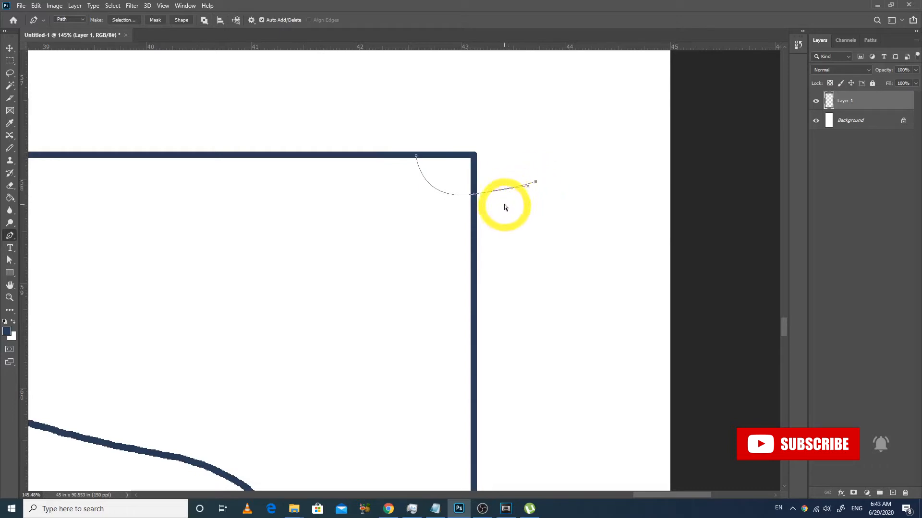
- Draw curved Pen paths for two pointed petals and a half petal fanning around the corner arc, ending on the vertical line
left_click_drag(402, 154, 308, 211)
left_click_drag(371, 205, 404, 181)
left_click(411, 173)
left_click_drag(376, 236, 375, 269)
left_click(359, 280)
left_click_drag(423, 246, 436, 212)
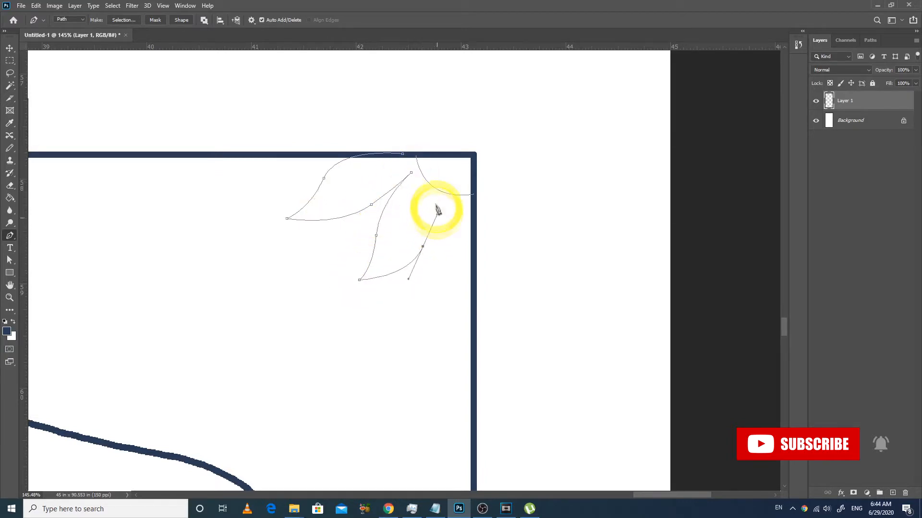
left_click_drag(446, 264, 473, 307)
left_click(433, 204)
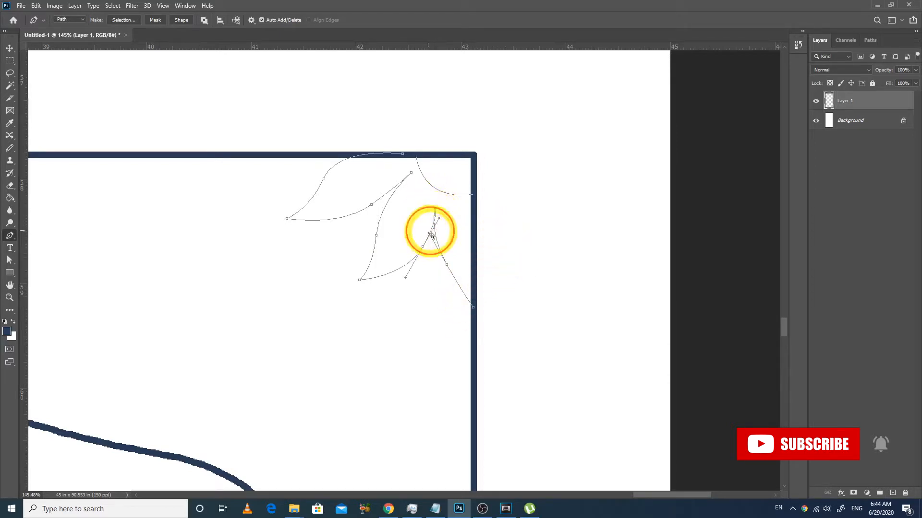
left_click(488, 259, "ctrl")
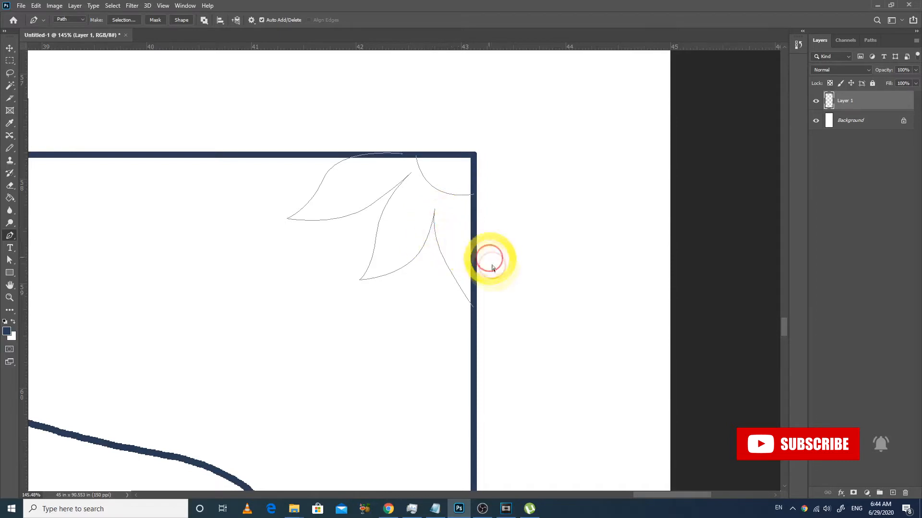
- Stroke the corner arc and petal paths in dark blue with the Pencil tool
key("ctrl+minus")
key("ctrl+minus")
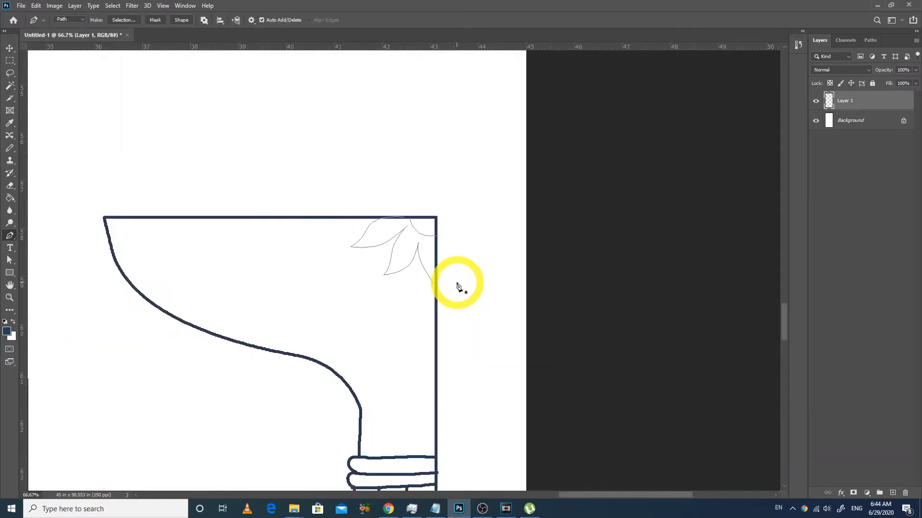
key("ctrl+minus")
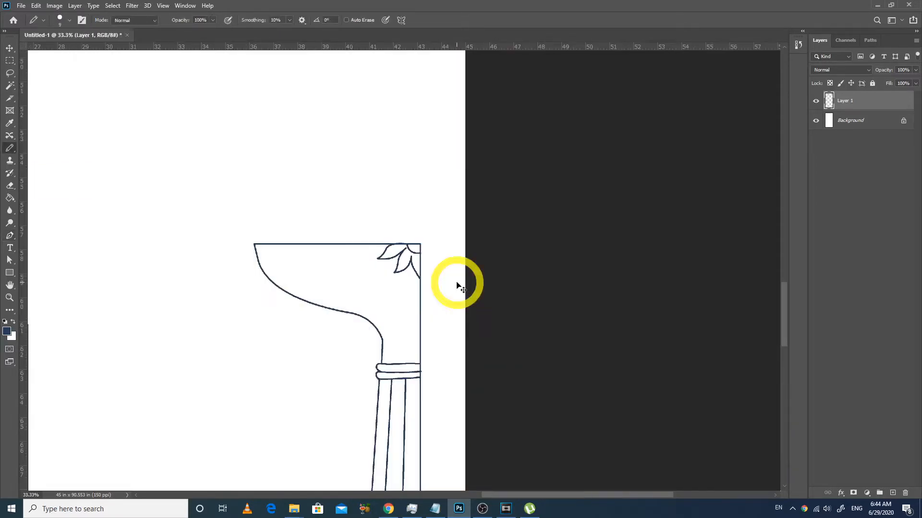
left_click_drag(294, 206, 452, 340)
key("ctrl+minus")
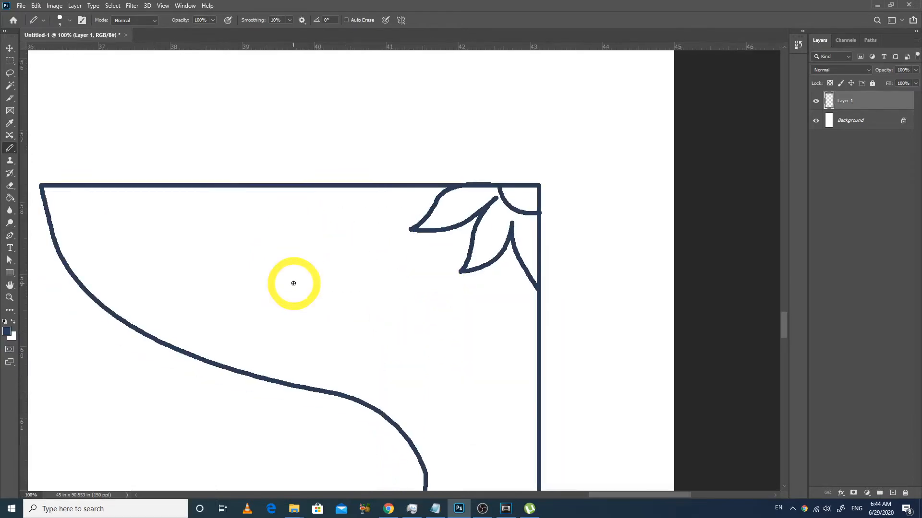
- Draw a Pen path from the capital's outer tip, curving above its lower edge into a spiral scroll and over the scroll's top
key("ctrl+minus")
key("p")
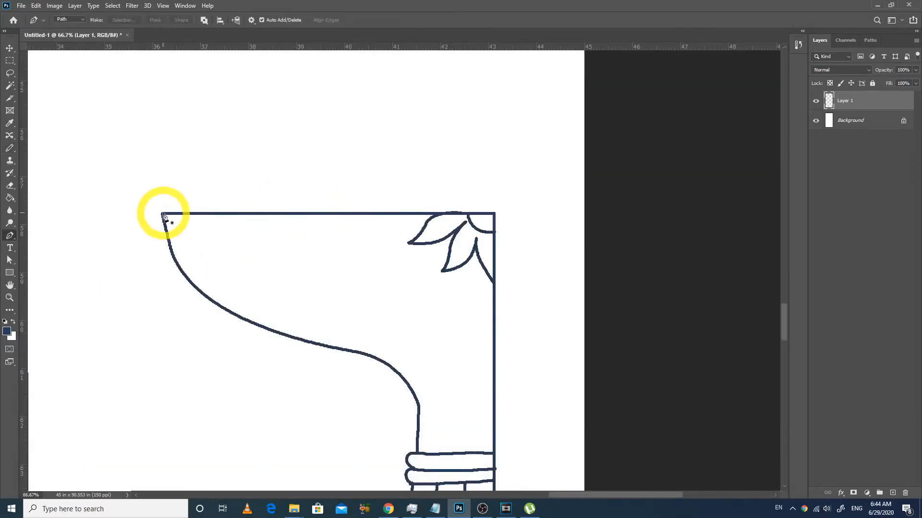
left_click(164, 214)
left_click_drag(241, 283, 298, 293)
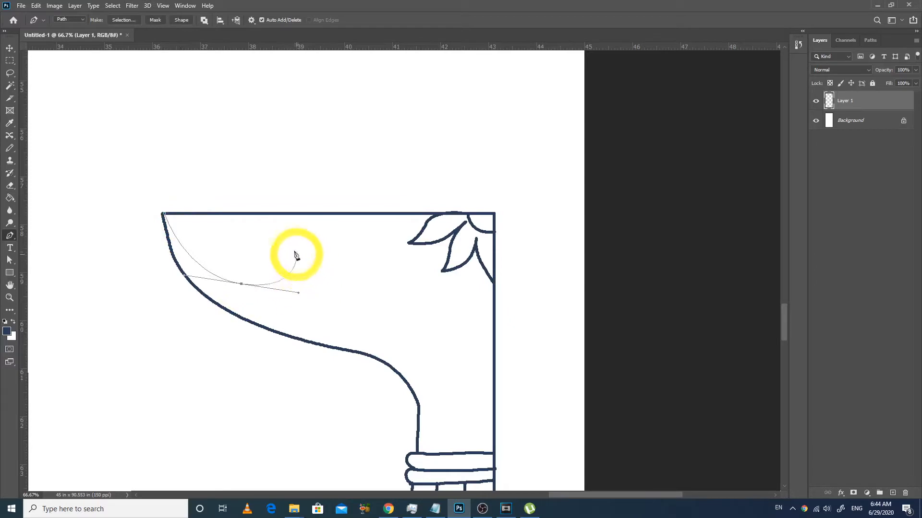
left_click(266, 263, "alt")
left_click_drag(234, 235, 234, 229)
left_click_drag(303, 239, 324, 259)
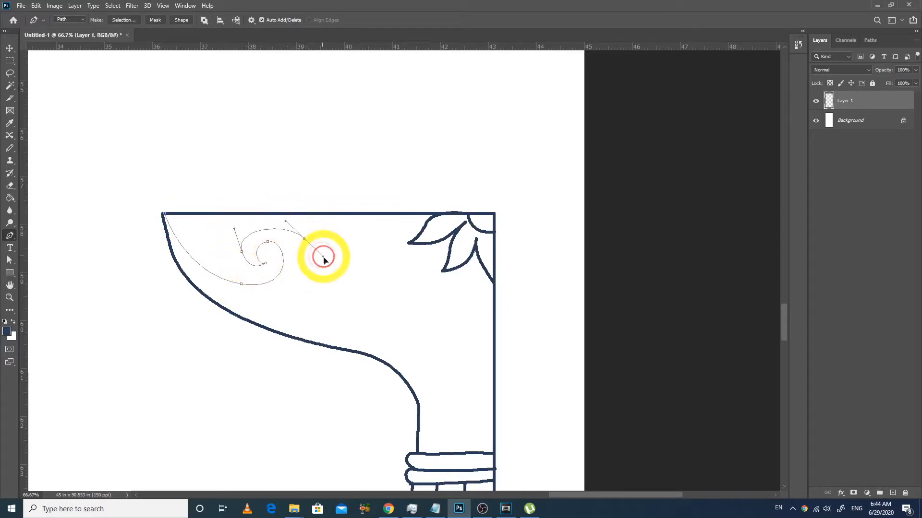
- Continue the scroll path down to the column neck, arch it over to the vertical line, and stroke it with the Pencil
left_click_drag(364, 330, 454, 320)
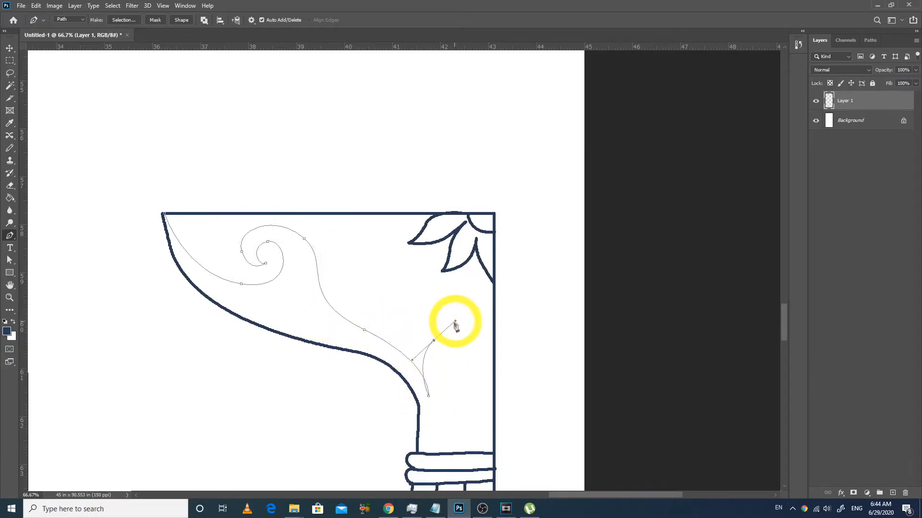
left_click_drag(461, 364, 482, 357)
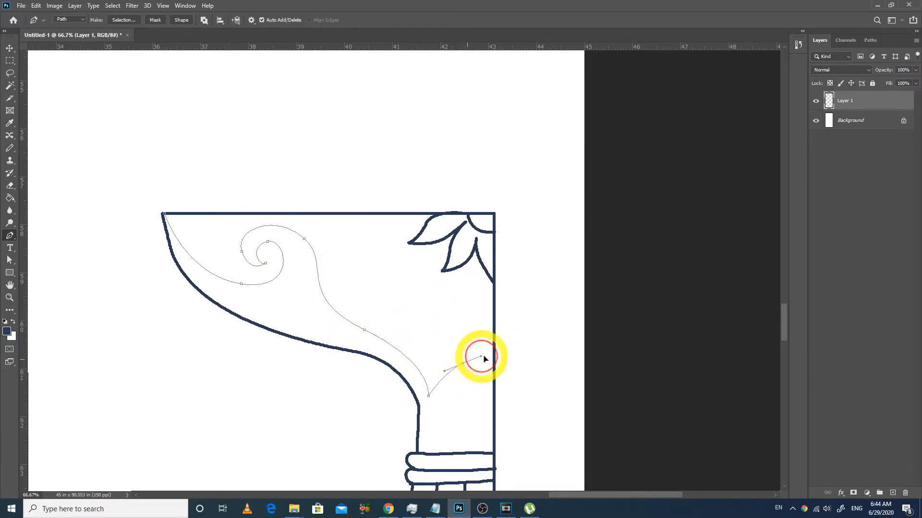
left_click(493, 383)
key("b")
key("Return")
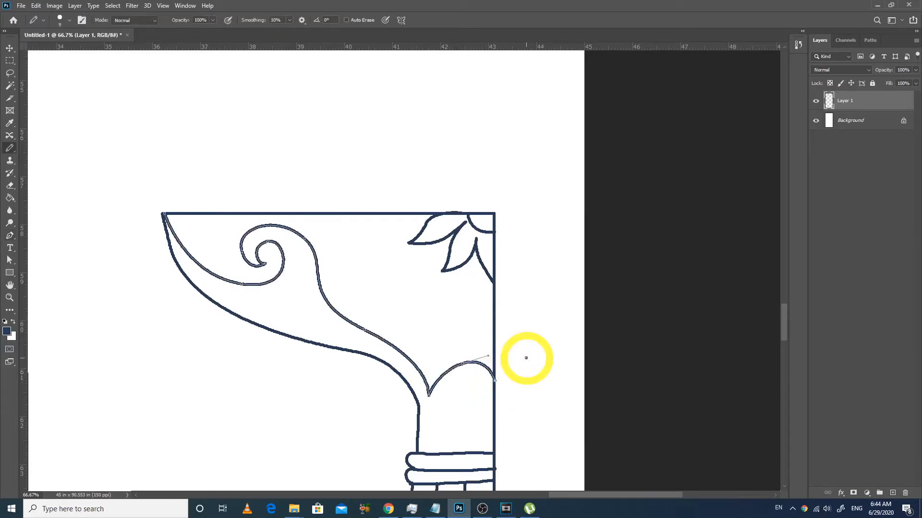
- Select the shaft panel beside the vertical line with the Magic Wand and fill it with a light blue
scroll(526, 358, "down", 6)
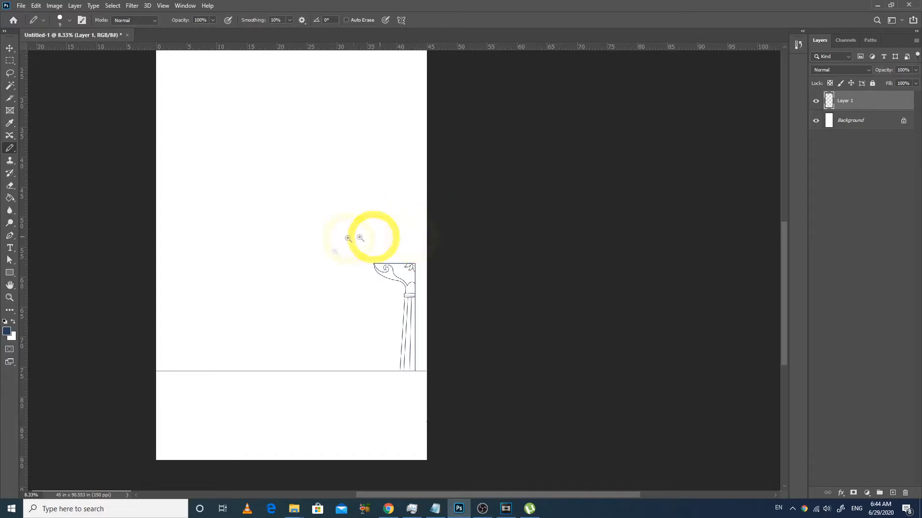
scroll(413, 268, "up", 3)
key("w")
left_click(482, 279)
left_click(7, 332)
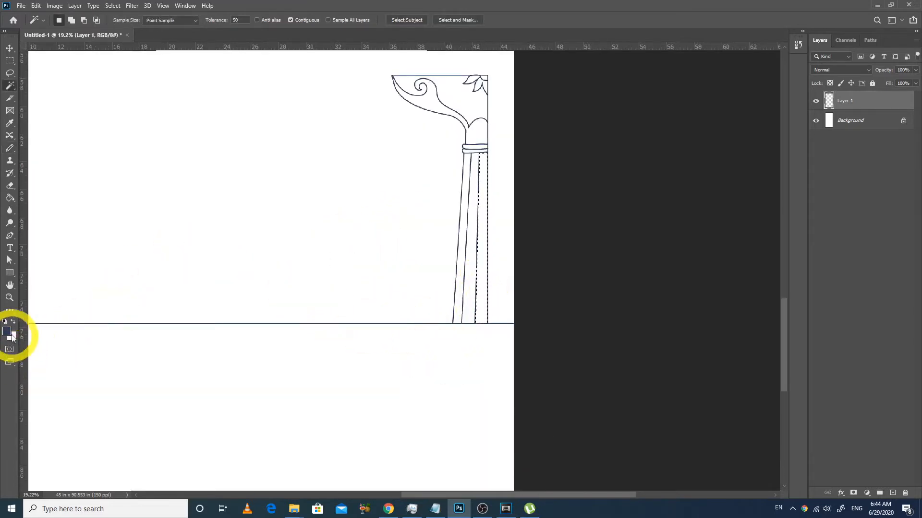
left_click(602, 206)
left_click(641, 211)
mouse_move(642, 212)
left_mouse_down()
mouse_move(609, 176)
mouse_move(660, 230)
mouse_move(612, 179)
left_mouse_up()
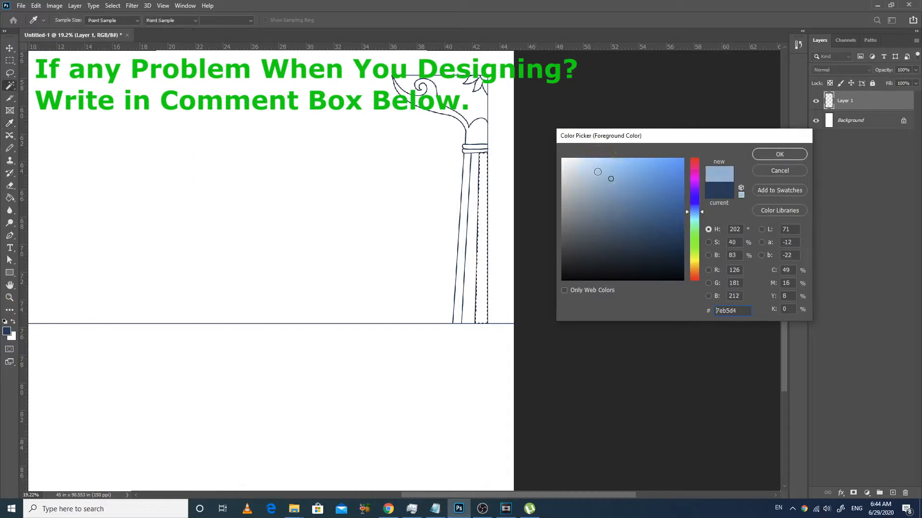
key("Return")
key("alt+BackSpace")
- Select the middle shaft panel and fill it with a darker, muted blue
scroll(512, 288, "up", 3)
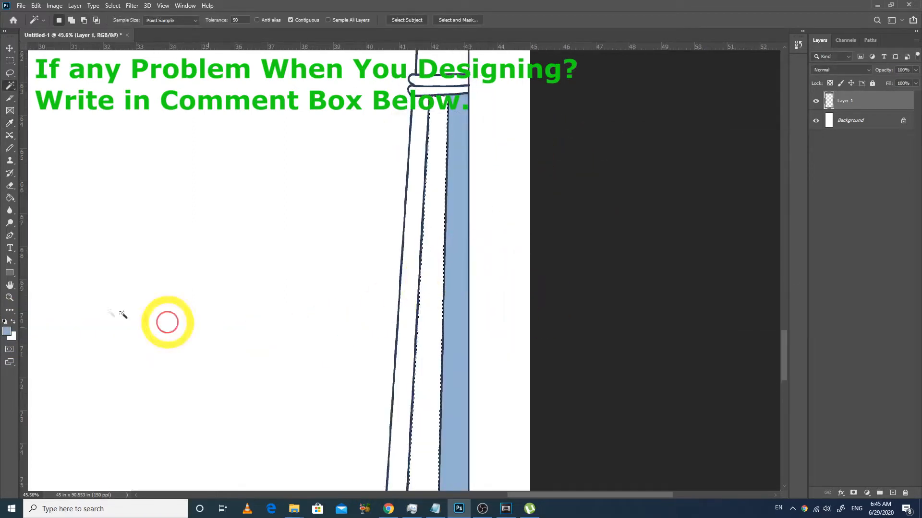
left_click(7, 331)
left_click(617, 198)
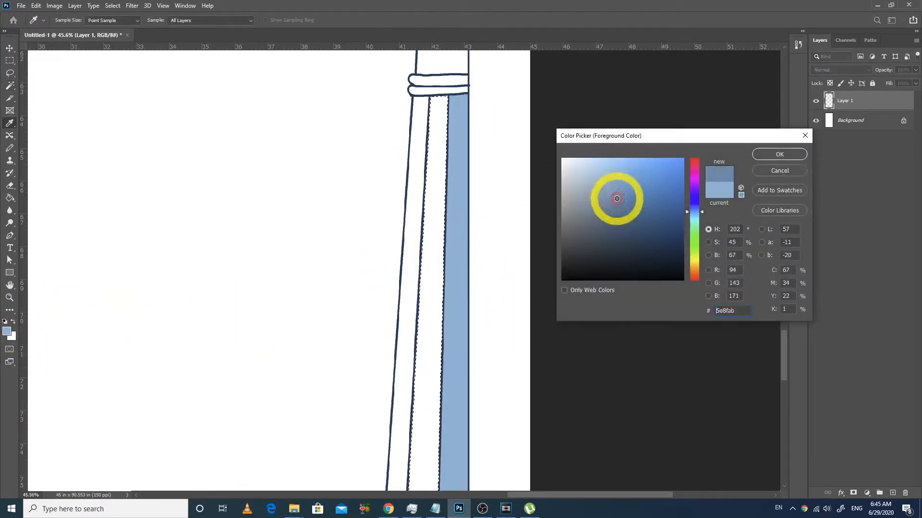
key("Return")
key("alt+BackSpace")
- Fill the outer shaft panel with a dark slate blue and clear the selection
left_click(408, 259)
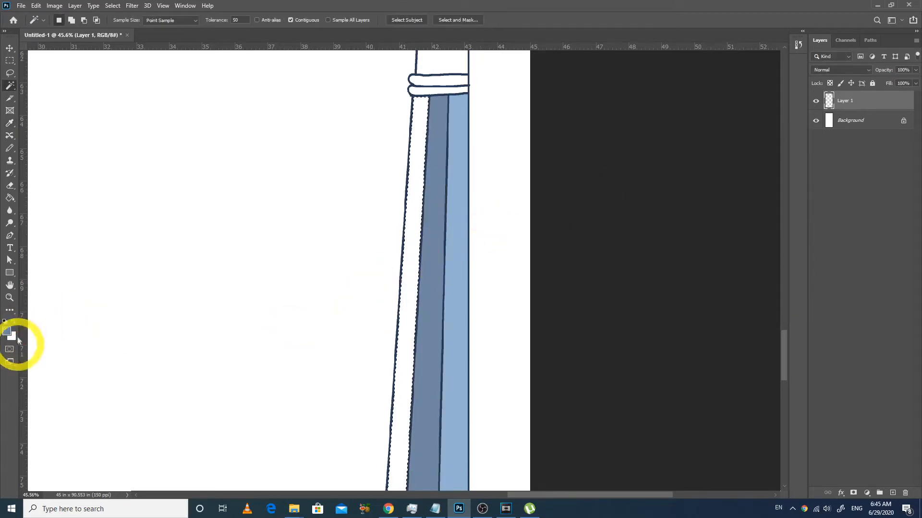
left_click(8, 332)
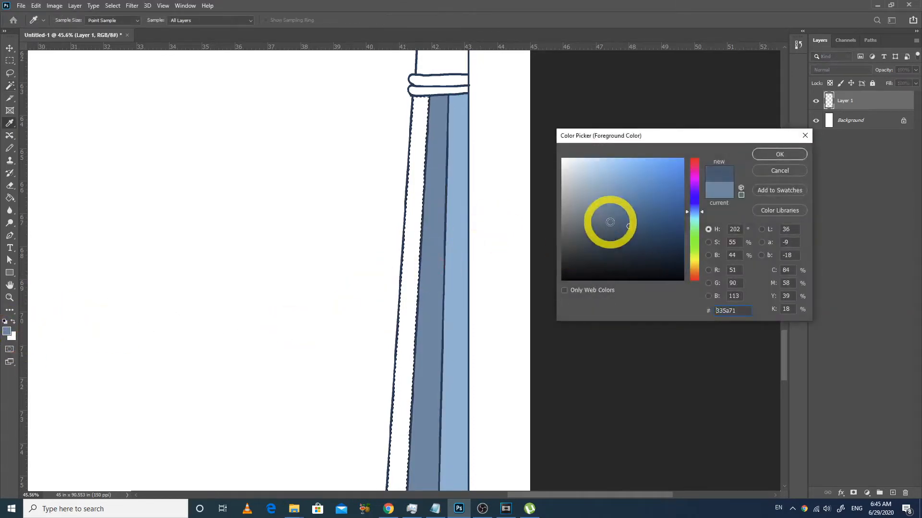
key("Return")
key("alt+BackSpace")
key("ctrl+d")
- Fill the capital's scroll and neck area with the light blue sampled from the shaft's innermost panel
key("ctrl+minus")
key("ctrl+minus")
key("ctrl+minus")
left_click_drag(354, 136, 451, 262)
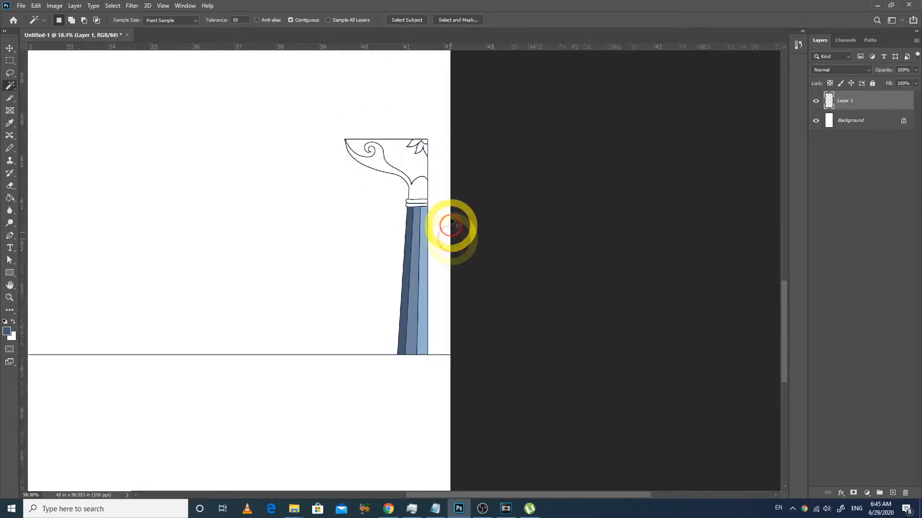
left_click(462, 243)
key("i")
left_click(482, 307)
key("alt+BackSpace")
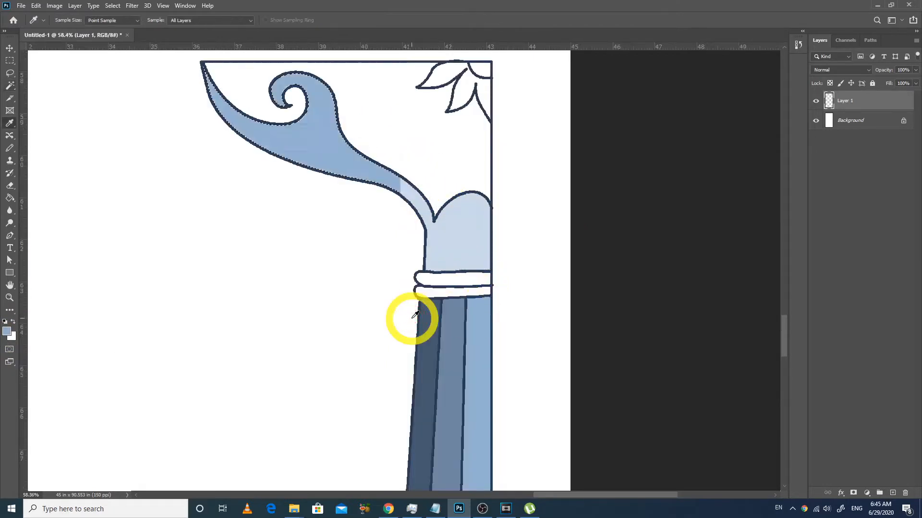
- Fill the capital's background area around the scroll and petals with the muted blue sampled from the middle shaft panel
key("w")
left_click(444, 157)
key("i")
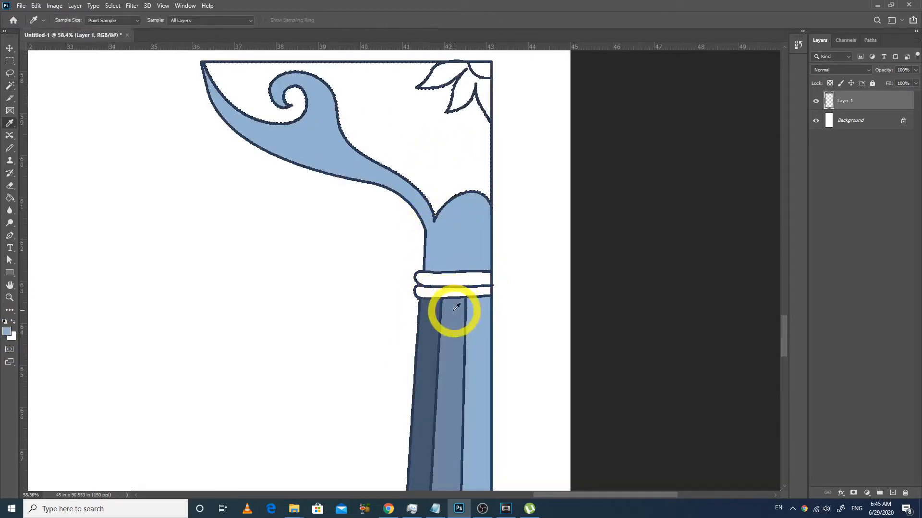
key("alt+BackSpace")
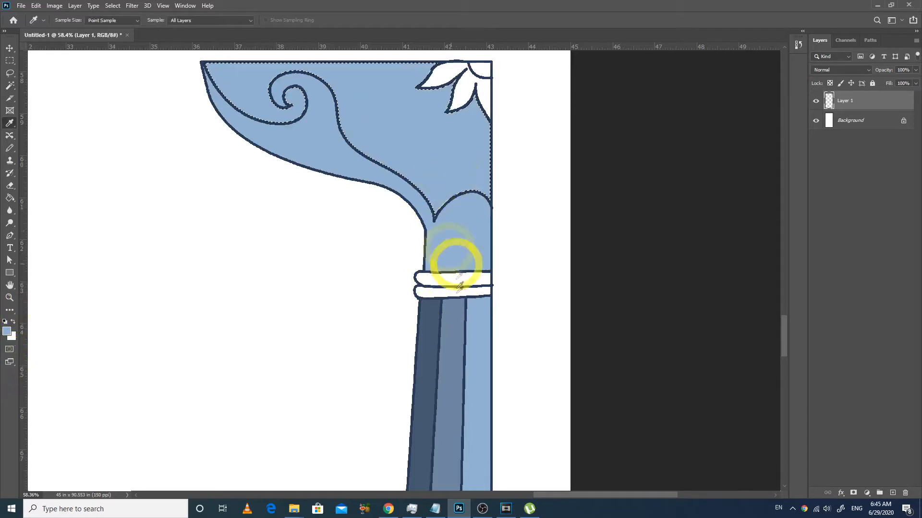
left_click(454, 328)
key("alt+BackSpace")
key("ctrl+d")
- Fill the flower petals and the corner arc with blue sampled from the shaft panels
key("ctrl+minus")
key("w")
left_click(444, 101)
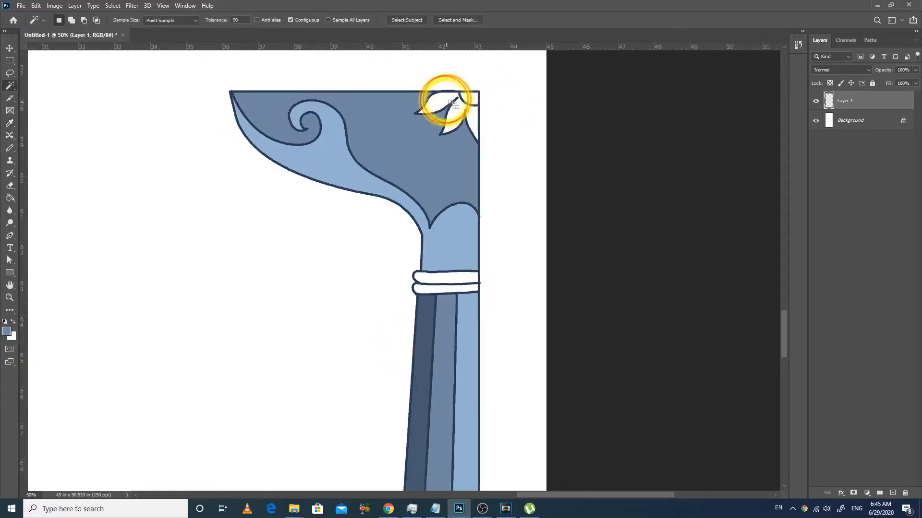
key("i")
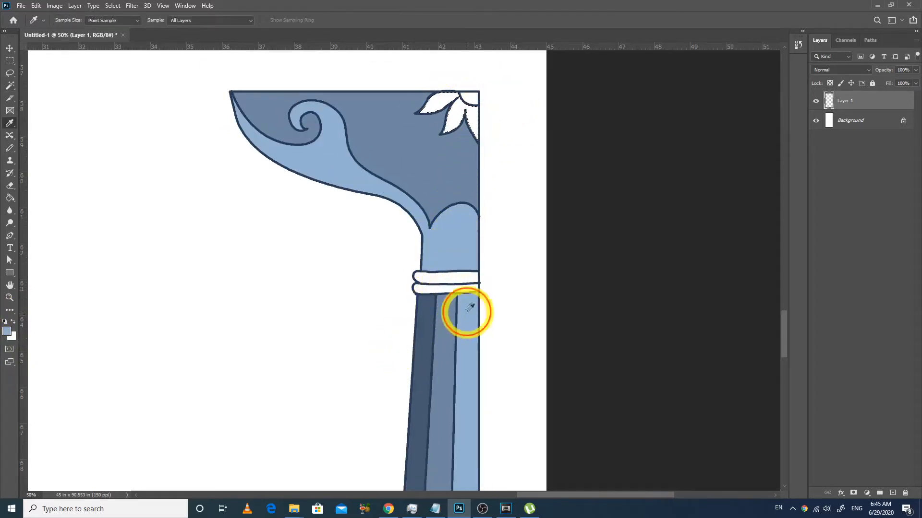
key("w")
left_click(468, 98)
key("i")
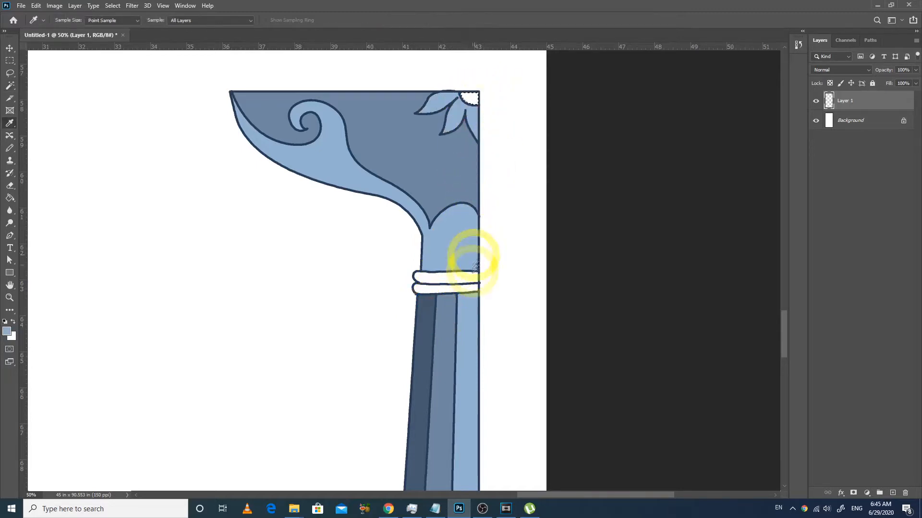
key("w")
left_click(449, 327)
key("i")
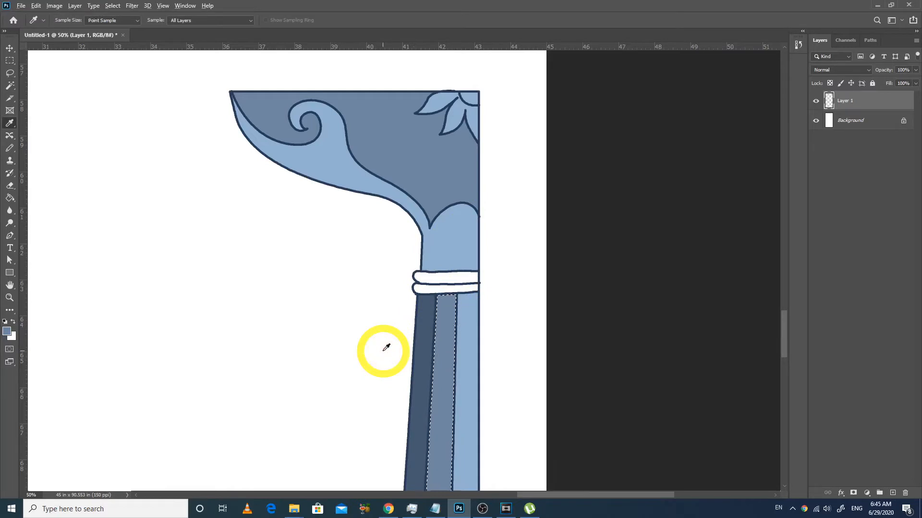
- Fill the upper ring with the light blue and the lower ring with the muted blue sampled from the shaft
key("w")
left_click(460, 289)
key("i")
key("alt+BackSpace")
key("w")
left_click(438, 290)
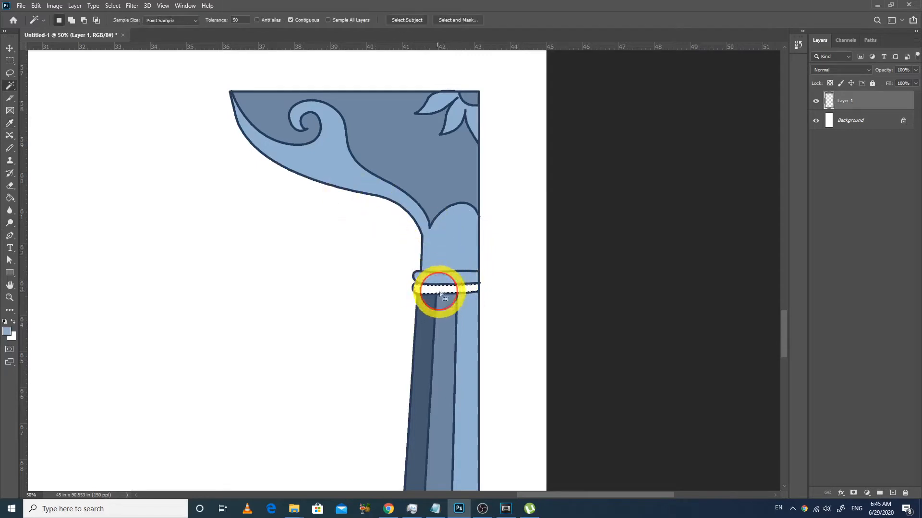
key("i")
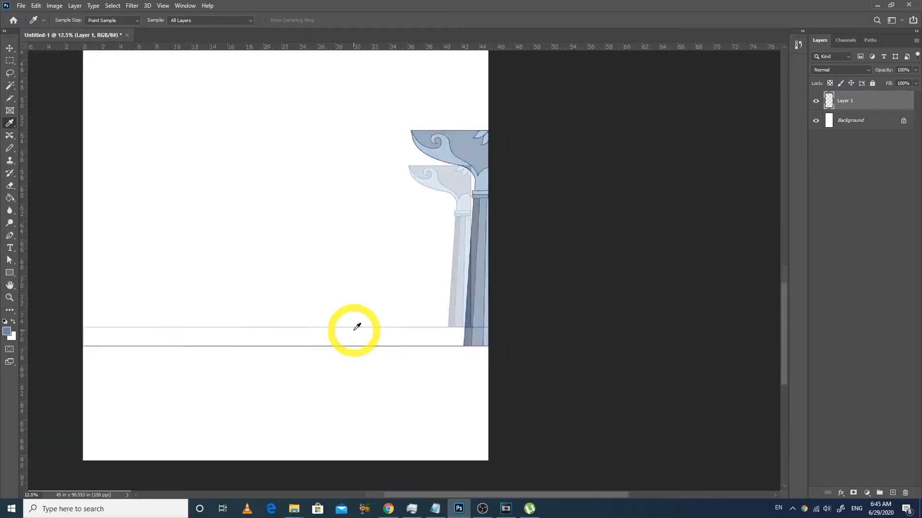
- Select the whole column with a rectangular marquee, duplicate it beside the original, and flip the copy horizontally
key("m")
key("ctrl+minus")
left_click_drag(354, 157, 498, 359)
left_click_drag(444, 285, 374, 284)
key("alt+e")
key("a")
key("h")
- Transform the mirrored column by moving it toward the original until the two capital tips meet as an arch
key("ctrl+space")
left_click_drag(288, 179, 454, 253)
key("ctrl+t")
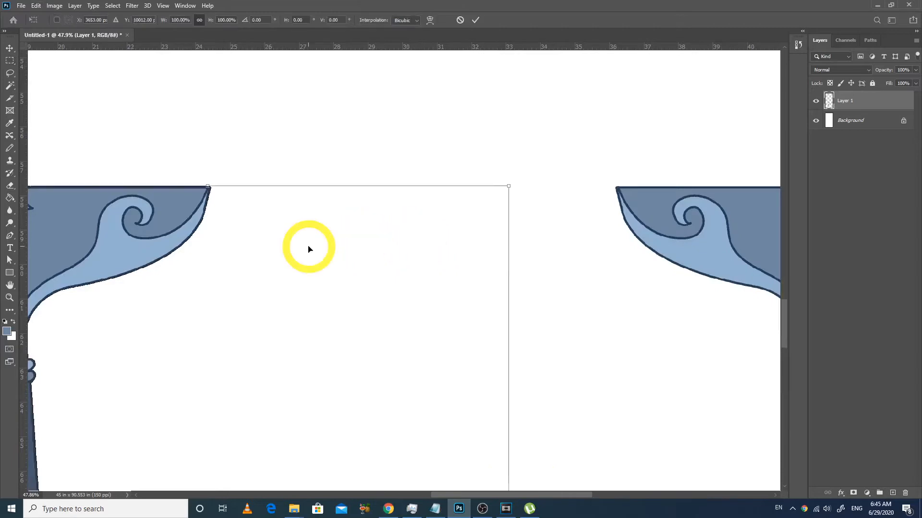
key("ctrl+minus")
left_click_drag(309, 248, 553, 251)
key("ctrl+space")
left_click_drag(551, 210, 586, 226)
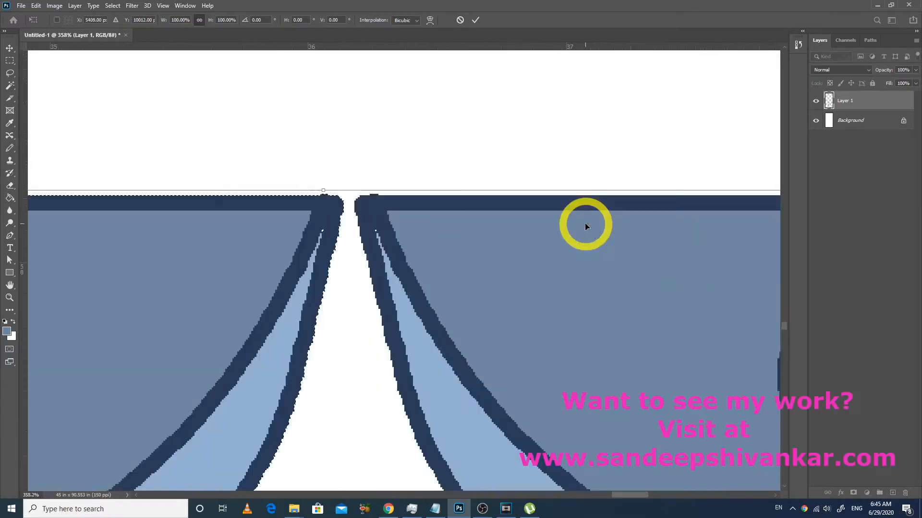
key("shift+Right")
key("shift+Right")
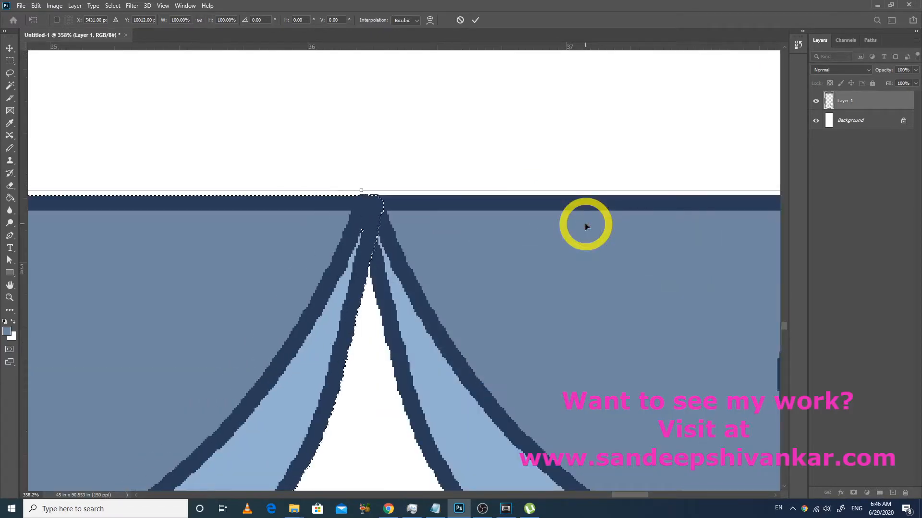
key("Return")
- Examine the joined arch and its position on the base line
key("ctrl+minus")
key("ctrl+minus")
key("ctrl+minus")
key("ctrl+minus")
key("ctrl+minus")
key("ctrl+minus")
key("ctrl+minus")
key("ctrl+minus")
key("ctrl+minus")
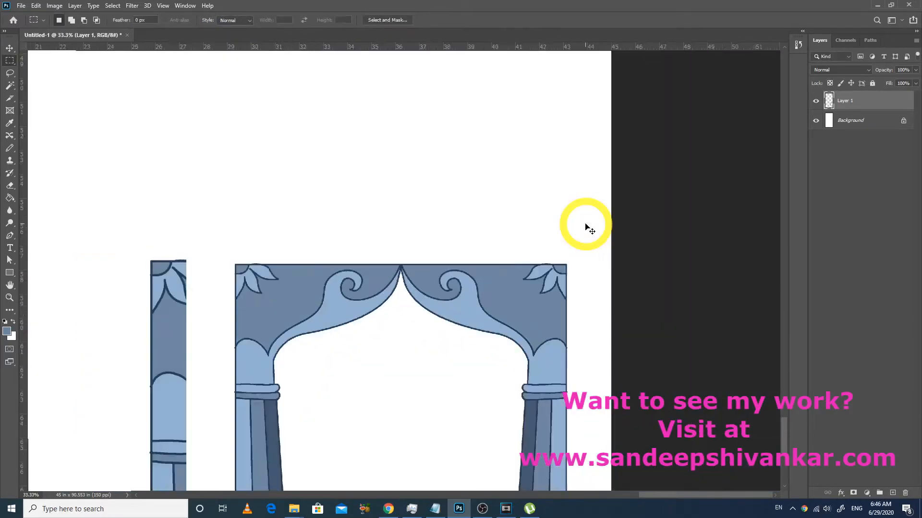
key("ctrl+minus")
left_click_drag(253, 200, 523, 458)
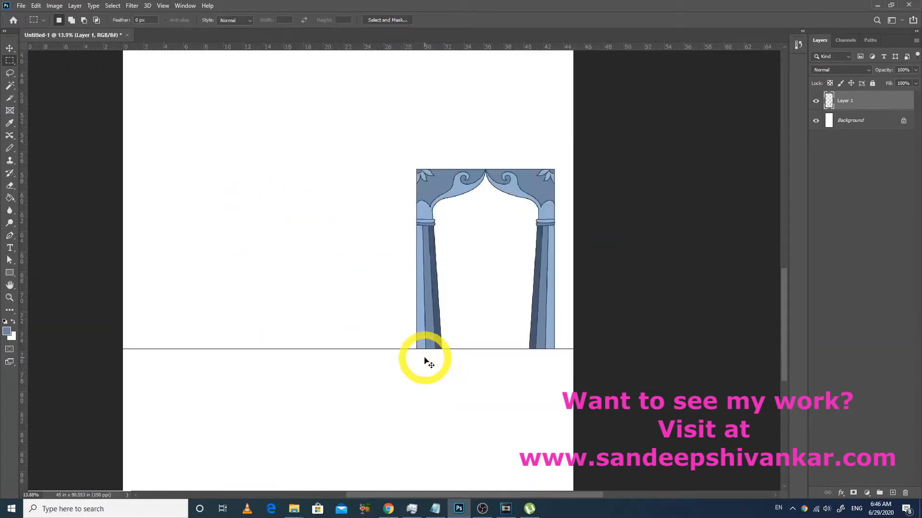
- Select a long rectangle below the base line and stroke its outline
key("ctrl+minus")
key("ctrl+minus")
key("ctrl+minus")
left_click_drag(295, 438, 433, 451)
left_click_drag(517, 374, 504, 499)
key("alt+e")
key("s")
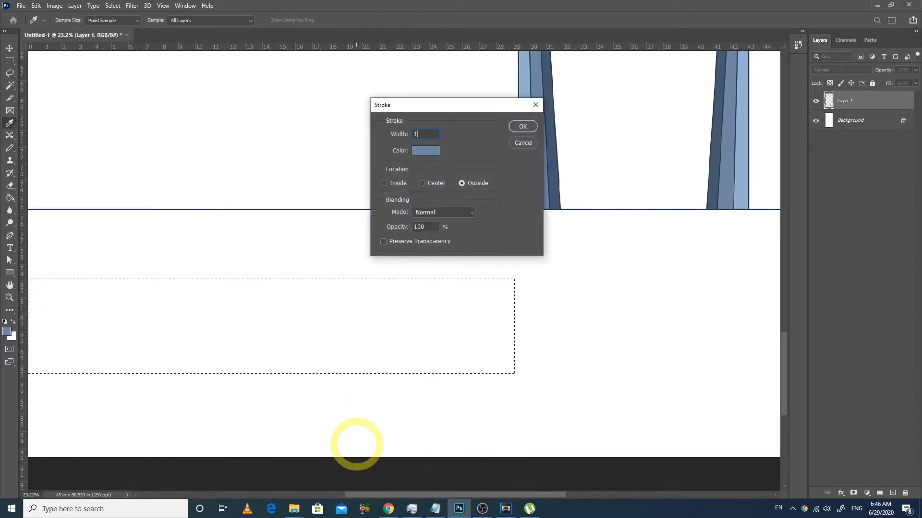
key("Return")
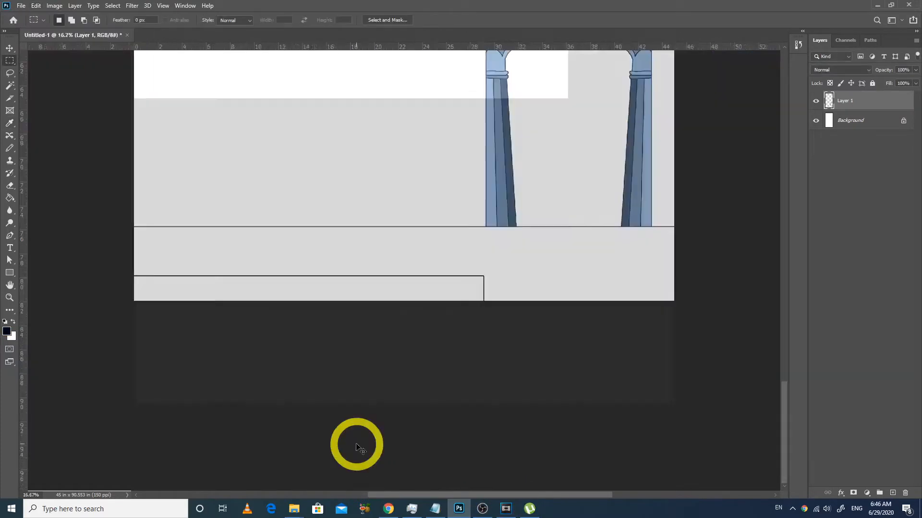
- Select the arch above the base line with a rectangular marquee
key("ctrl+minus")
key("ctrl+minus")
key("ctrl+minus")
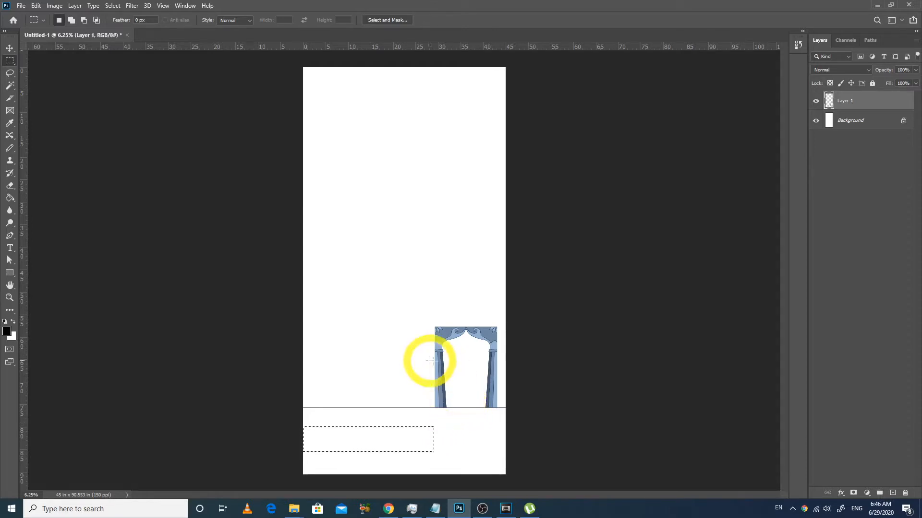
left_click_drag(417, 306, 534, 406)
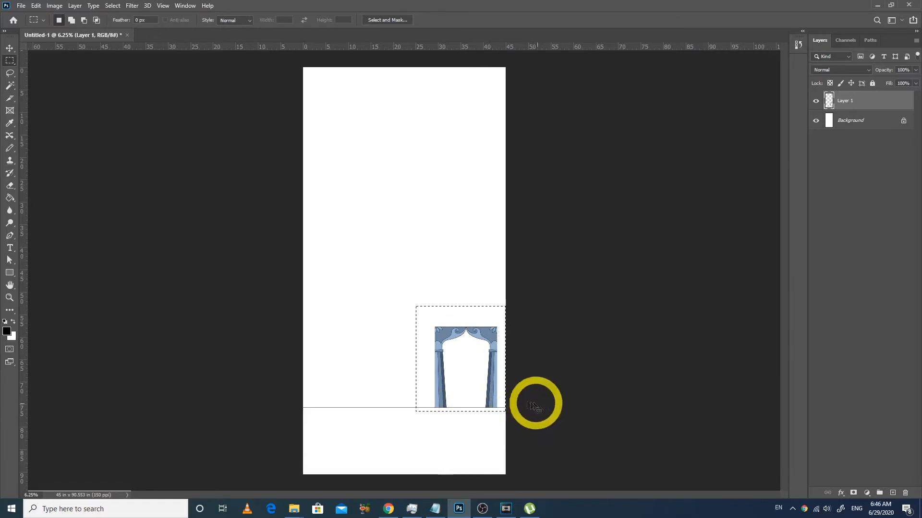
- Hide the interface panels and inspect the finished arch up close
scroll(495, 411, "up", 5)
key("Tab")
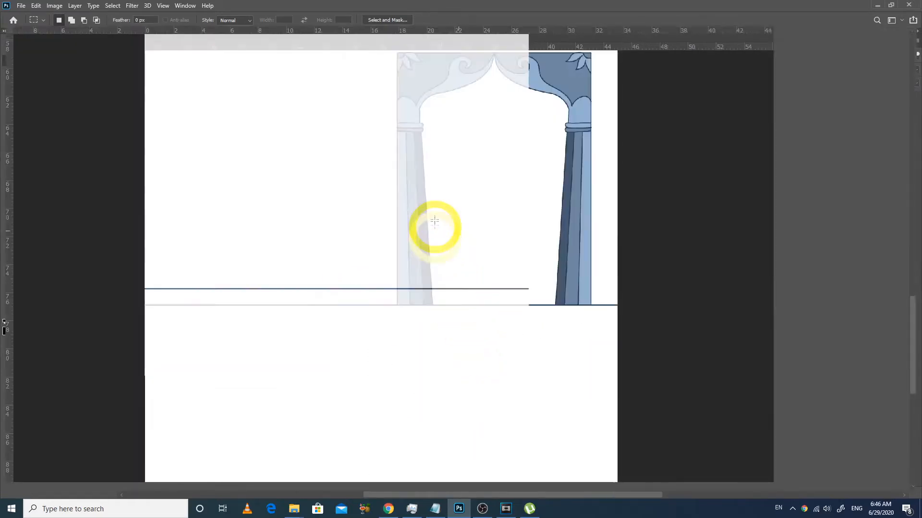
scroll(41, 270, "down", 3)
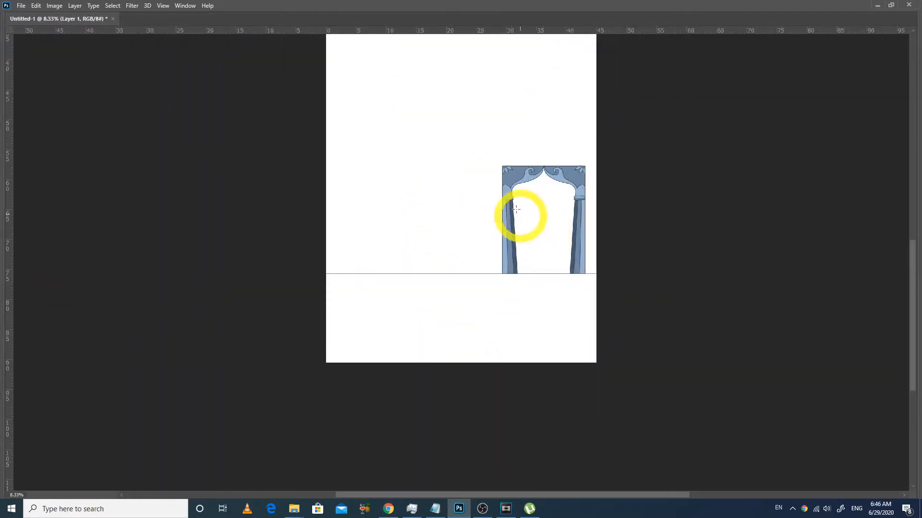
scroll(514, 245, "up", 2)
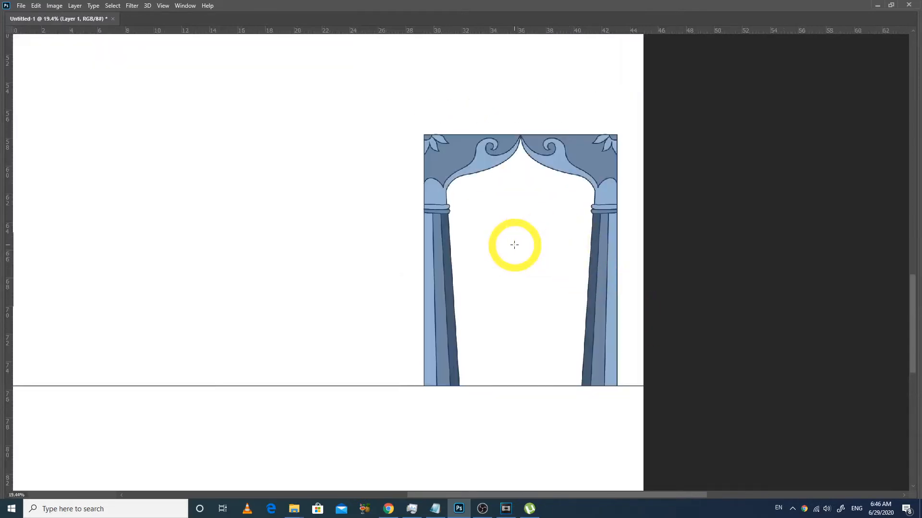
- Copy the arch's left column with a rectangular selection onto a new layer and move it away to the left of the arch
left_click_drag(405, 198, 481, 239)
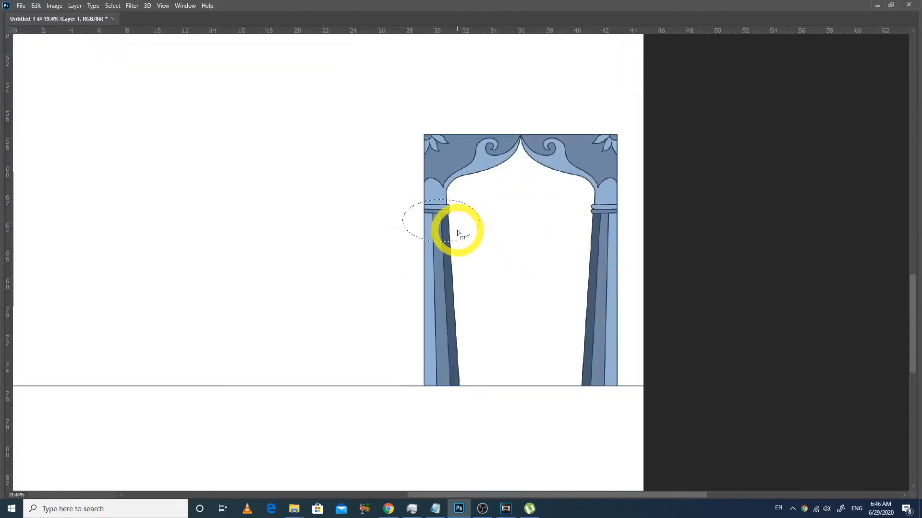
key("shift+m")
left_click_drag(384, 210, 480, 395)
key("ctrl+j")
left_click_drag(417, 320, 243, 215)
- Erase the leftover base line segments on both sides of the copied column's foot
scroll(290, 278, "up", 3)
left_click_drag(454, 250, 588, 329)
key("Delete")
key("ctrl+d")
left_click_drag(97, 215, 327, 345)
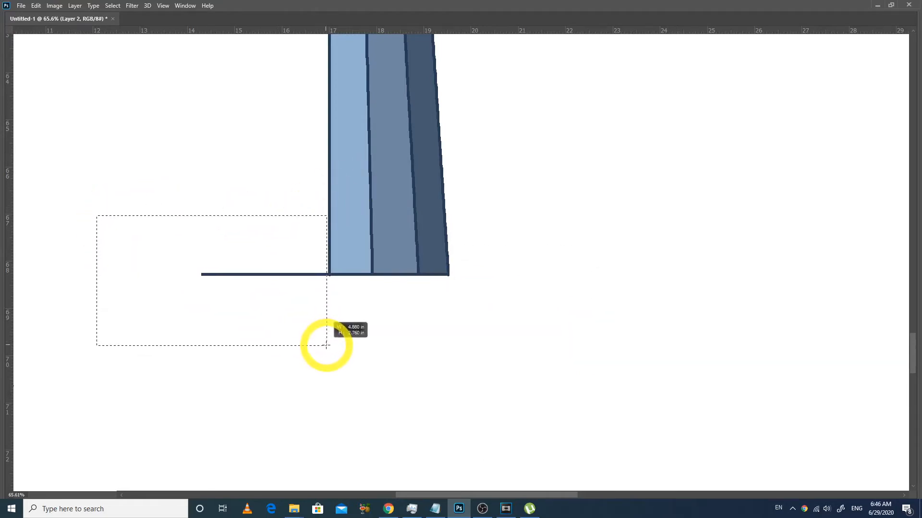
key("Delete")
key("ctrl+d")
scroll(320, 338, "down", 4)
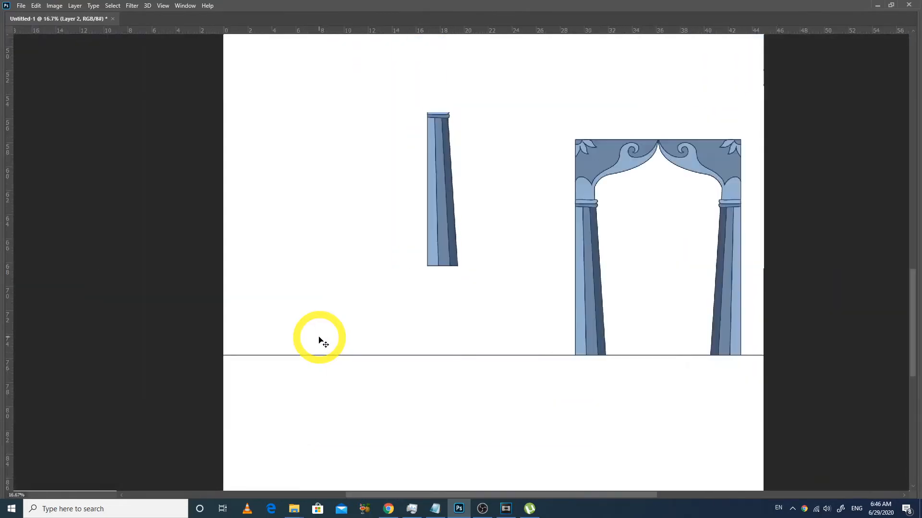
- Duplicate the copied column, flip the duplicate horizontally and place it against the original's straight edge
left_click_drag(334, 67, 580, 353)
key("ctrl+minus")
left_click_drag(365, 69, 547, 404)
left_click_drag(369, 322, 348, 311)
key("alt+e")
key("a")
key("h")
key("ctrl+t")
left_click_drag(341, 222, 393, 230)
key("Return")
- Nudge the mirrored column up and right until its edge and foot line up with the original half
key("z")
left_click_drag(388, 326, 430, 365)
key("ctrl+t")
left_click_drag(494, 225, 529, 251)
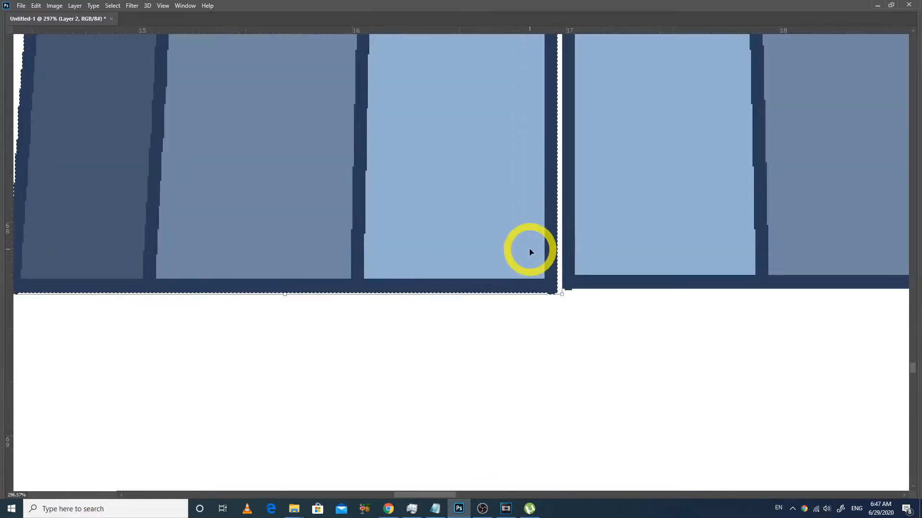
key("Up")
key("Up")
key("Right")
key("Return")
key("ctrl+minus")
key("ctrl+minus")
key("ctrl+minus")
key("ctrl+minus")
key("ctrl+minus")
key("ctrl+minus")
key("ctrl+minus")
key("ctrl+minus")
key("ctrl+minus")
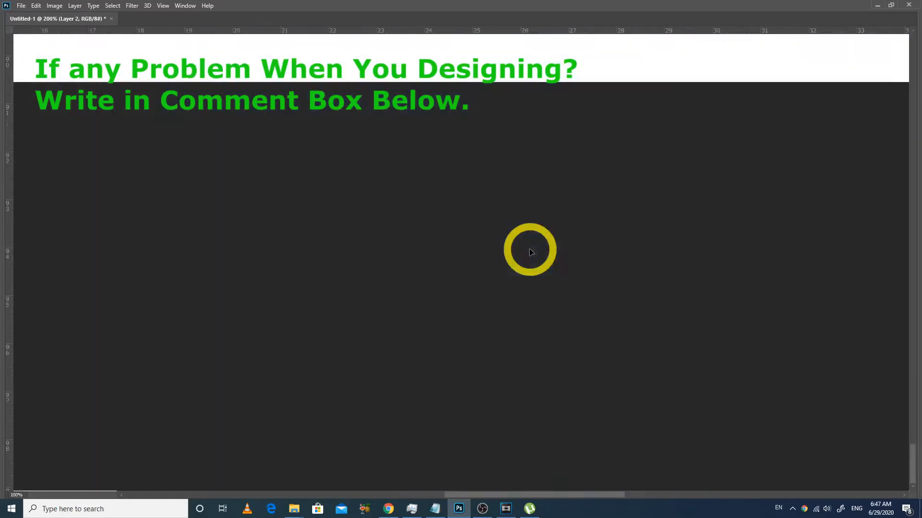
- Duplicate the full column, flip the copy vertically and join it on top so the two banded ends overlap
left_click_drag(387, 143, 552, 341)
key("m")
left_click_drag(363, 102, 534, 359)
key("v")
left_click_drag(444, 211, 451, 249)
left_click_drag(467, 349, 499, 134)
key("alt+e")
key("a")
key("v")
key("z")
key("v")
left_click_drag(469, 87, 472, 275)
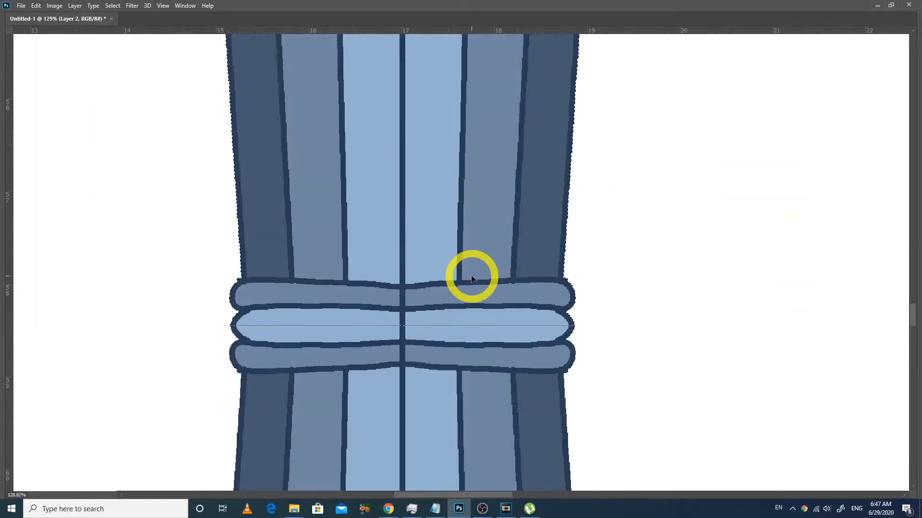
- Rotate the double column to horizontal and place it below the base line
scroll(471, 279, "down", 7)
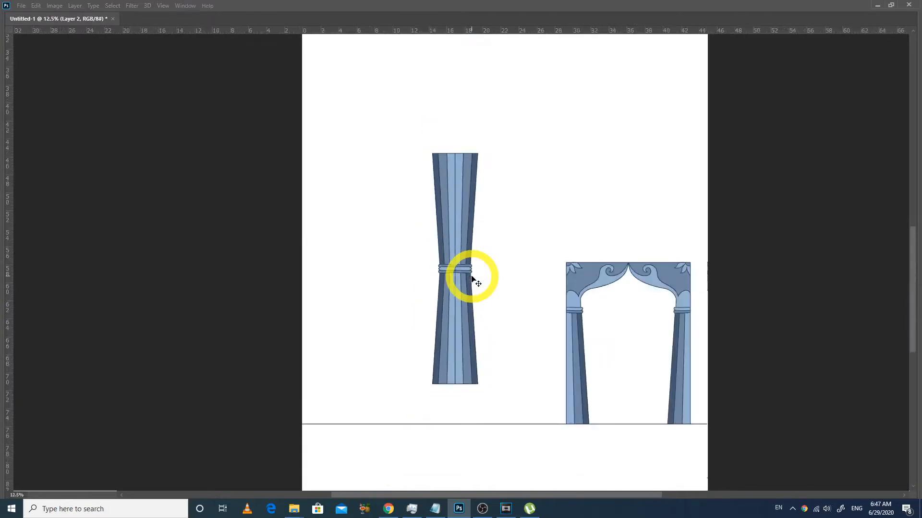
scroll(471, 278, "down", 1)
mouse_move(410, 231)
left_mouse_down()
mouse_move(452, 317)
mouse_move(470, 398)
left_mouse_up()
key("alt+e")
key("f")
left_click_drag(447, 314, 489, 423)
key("Return")
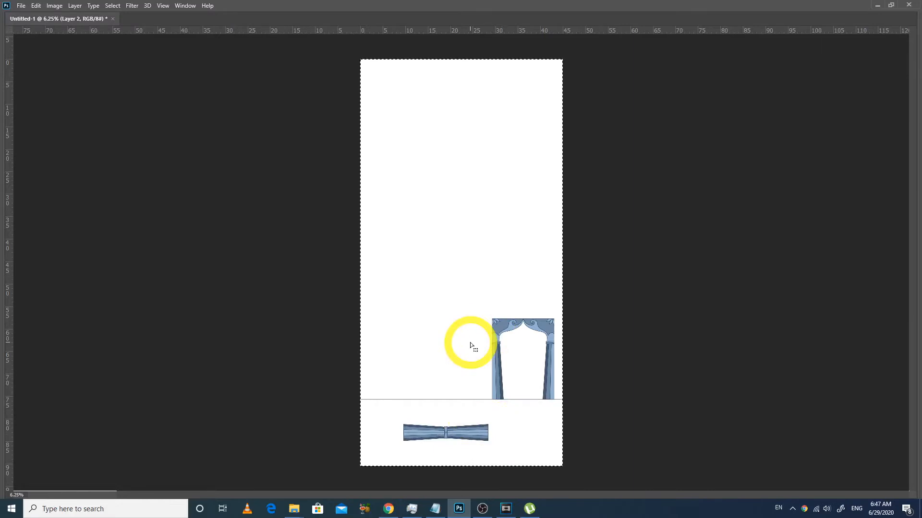
- Cut the horizontal double column and paste it back into the document
key("ctrl+x")
key("ctrl+v")
left_click_drag(467, 273, 481, 417)
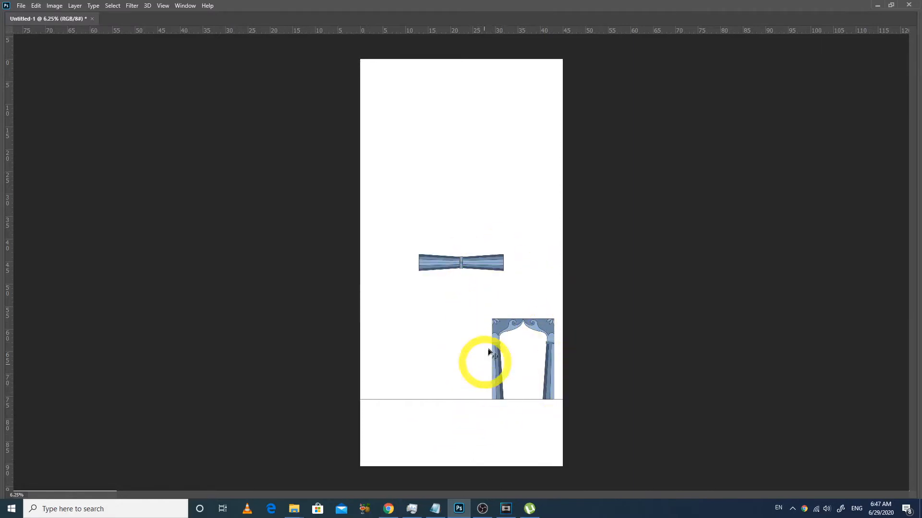
left_click_drag(494, 262, 496, 330)
key("ctrl+z")
- Move the pasted double column on Layer 2 into the space below the base line
key("m")
key("Tab")
left_click(849, 103)
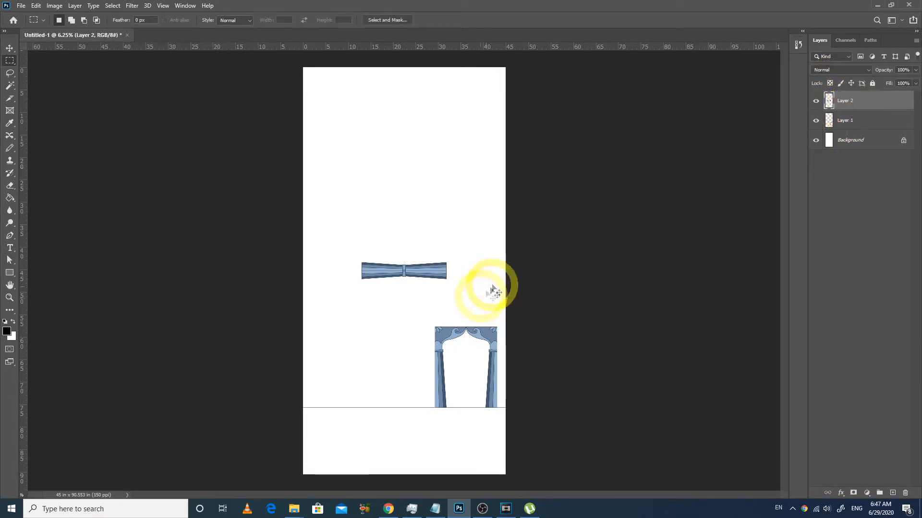
key("ctrl+t")
left_click_drag(422, 269, 384, 452)
key("Return")
- Select the double column and join a copy to its left end, reaching the canvas edge
key("w")
left_click_drag(286, 278, 385, 269)
key("m")
key("ctrl+minus")
key("ctrl+minus")
key("ctrl+minus")
key("ctrl+minus")
key("ctrl+minus")
key("ctrl+minus")
key("ctrl+minus")
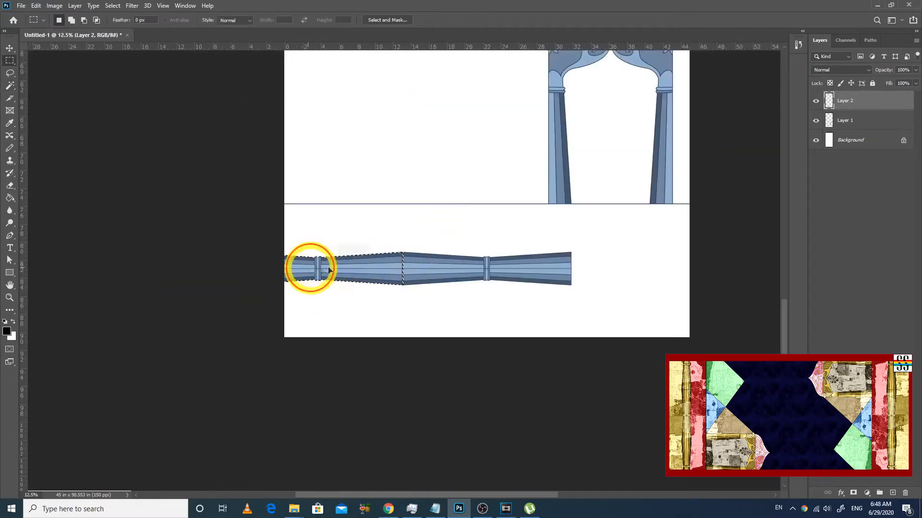
- Join another copy to the double column's right end and check the seam between them
left_click_drag(329, 271, 616, 271)
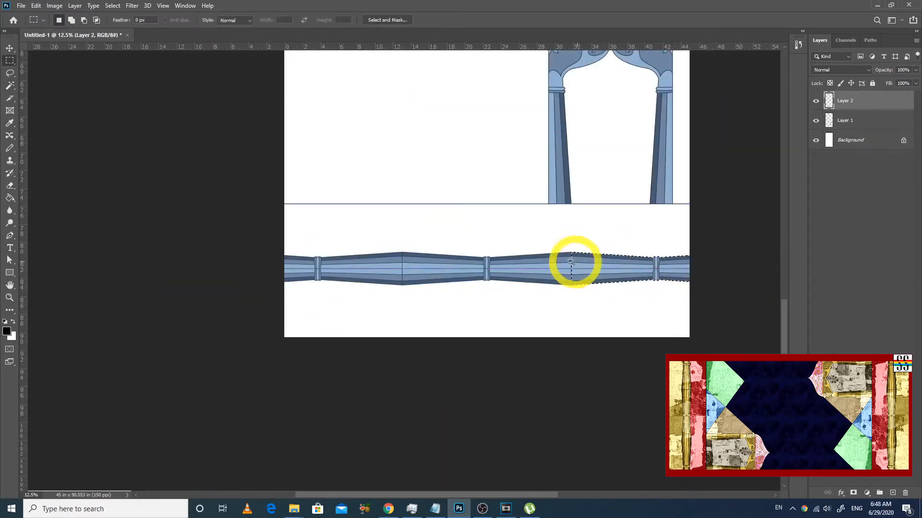
scroll(596, 278, "up", 8)
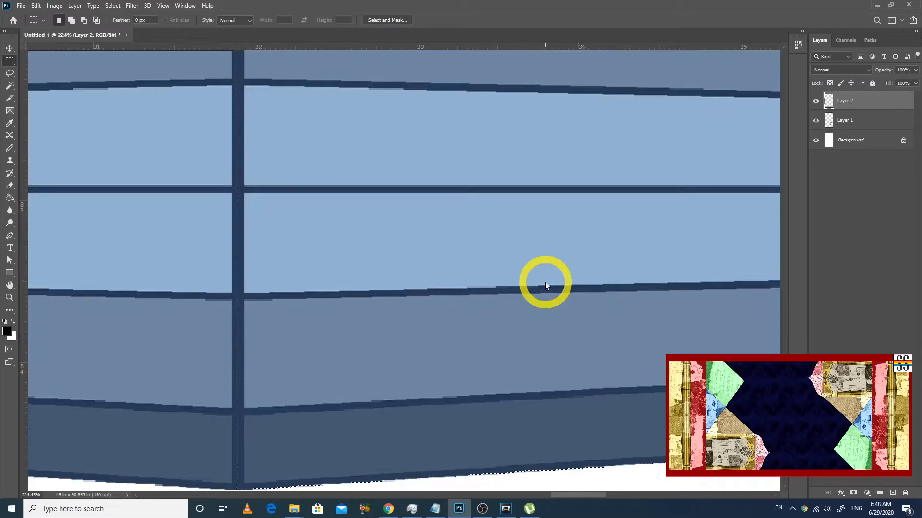
scroll(545, 285, "down", 8)
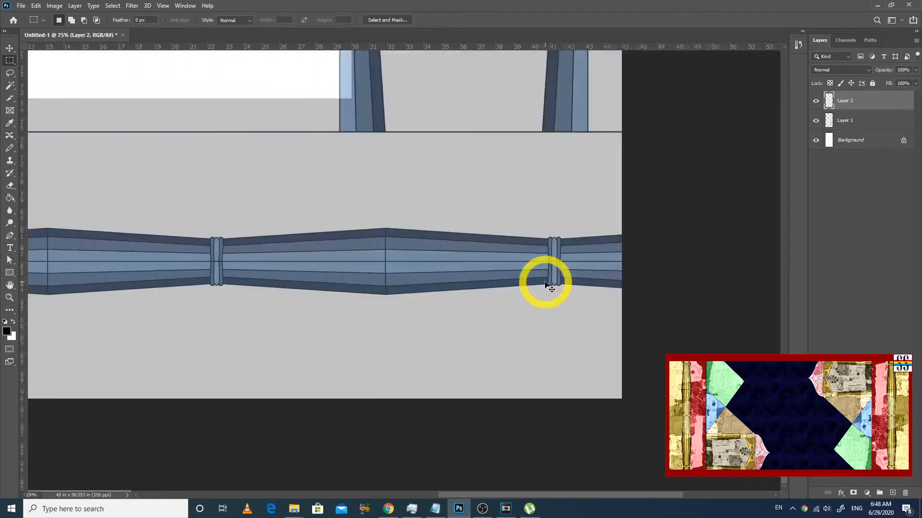
scroll(545, 285, "down", 2)
key("ctrl+minus")
left_click_drag(399, 229, 494, 436)
left_click_drag(273, 235, 491, 490)
key("ctrl+minus")
key("ctrl+minus")
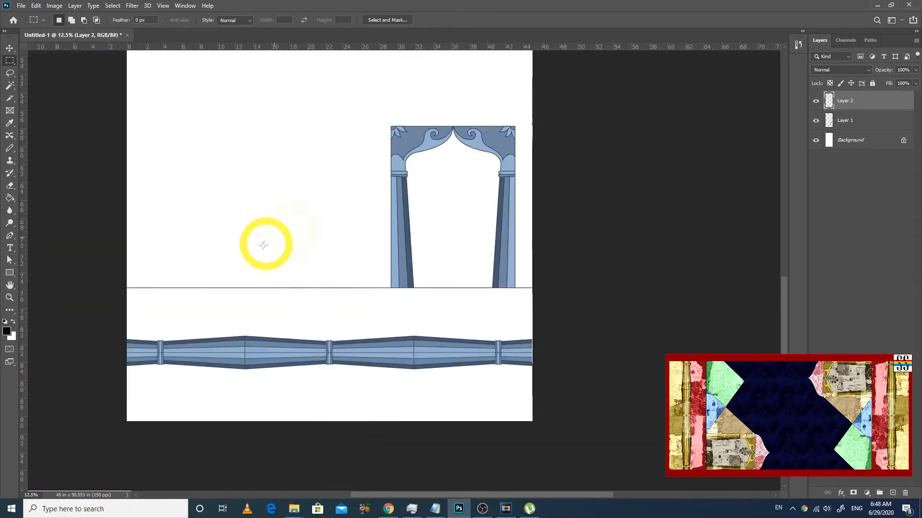
- Draw a straight diagonal path from the base line to the arch's upper left corner, with its lower end exactly on the line
key("p")
left_click(242, 287)
left_click_drag(366, 87, 417, 127)
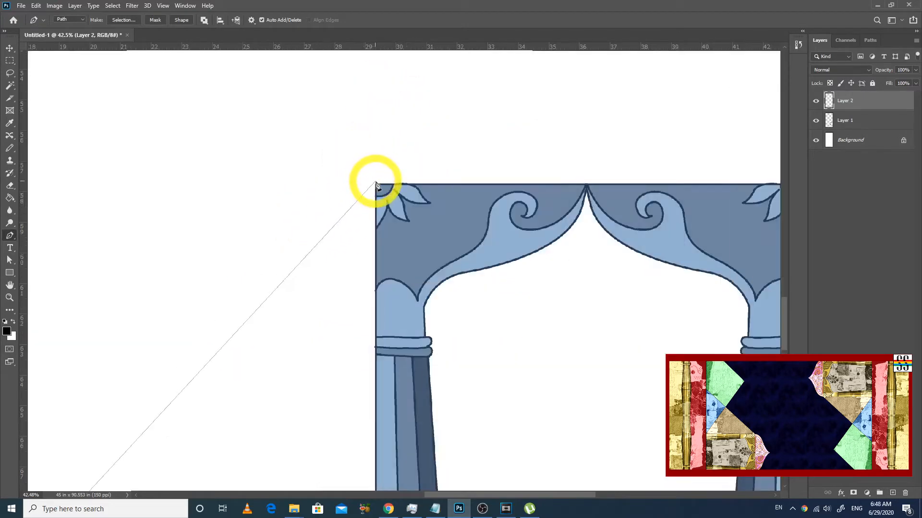
key("ctrl+minus")
key("ctrl+minus")
key("ctrl+minus")
key("ctrl+minus")
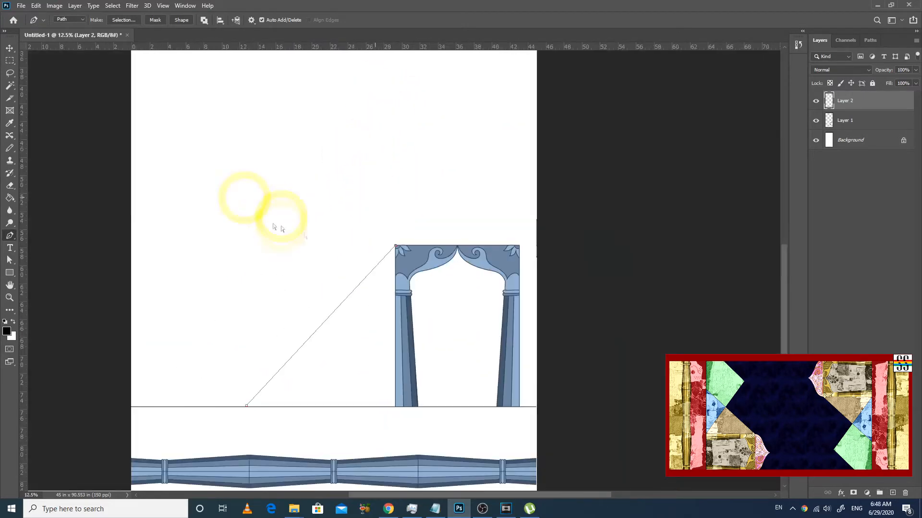
left_click_drag(207, 384, 283, 447)
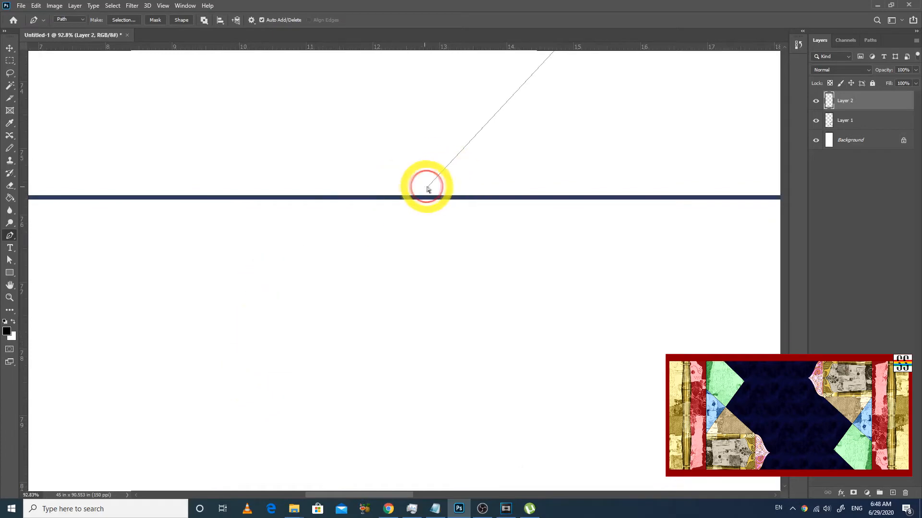
left_click(428, 196)
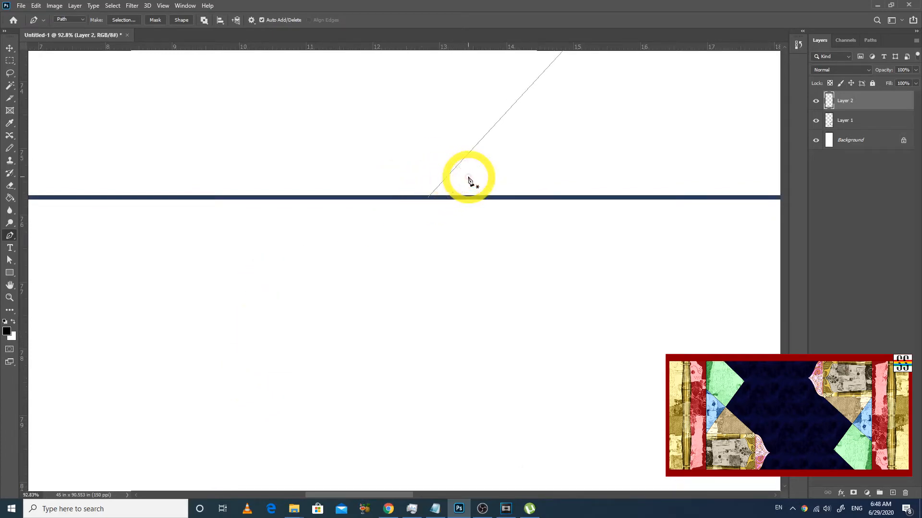
- Stroke the diagonal path in black with the 9 px Pencil
key("b")
key("ctrl+minus")
key("ctrl+minus")
key("ctrl+minus")
key("ctrl+minus")
key("ctrl+minus")
key("ctrl+minus")
key("ctrl+minus")
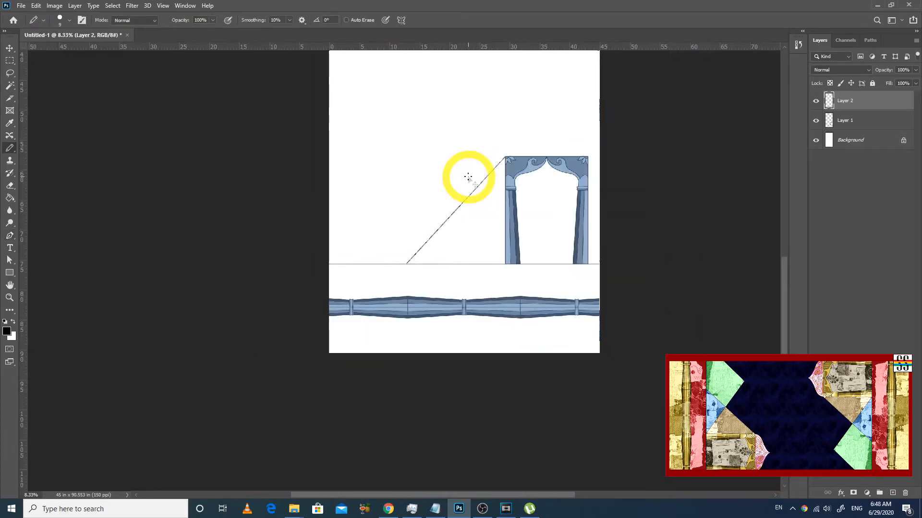
key("ctrl+minus")
left_click_drag(423, 409, 478, 401)
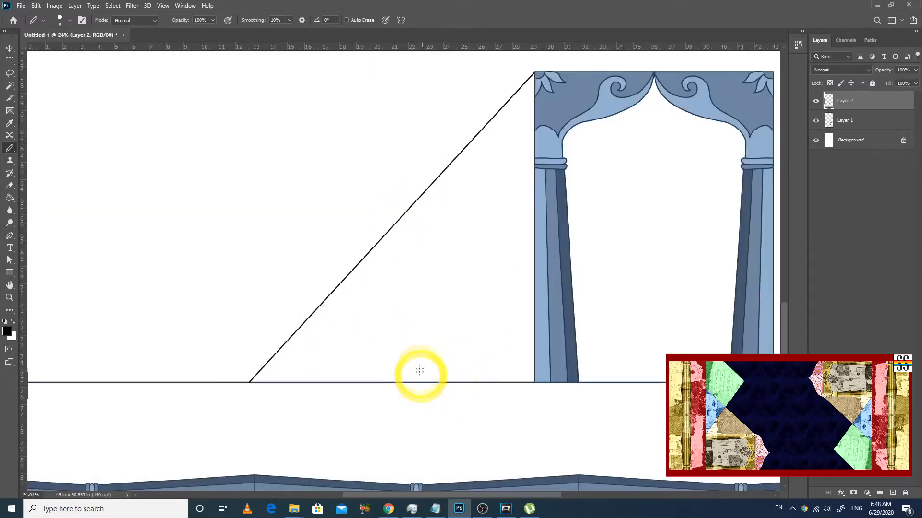
- Draw a peaked line from the arch's lower left corner up and down to the canvas's left edge, stroked in black
key("p")
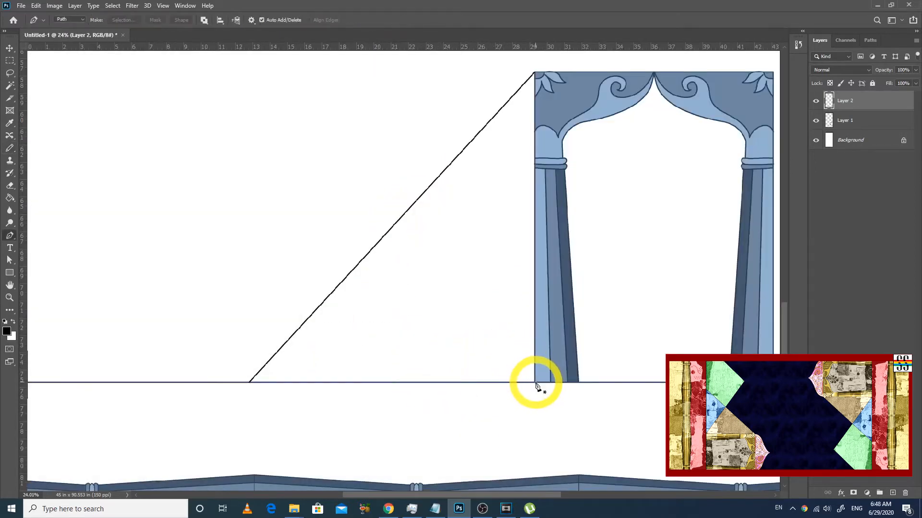
left_click(534, 383)
key("ctrl+minus")
key("ctrl+minus")
key("ctrl+minus")
key("ctrl+minus")
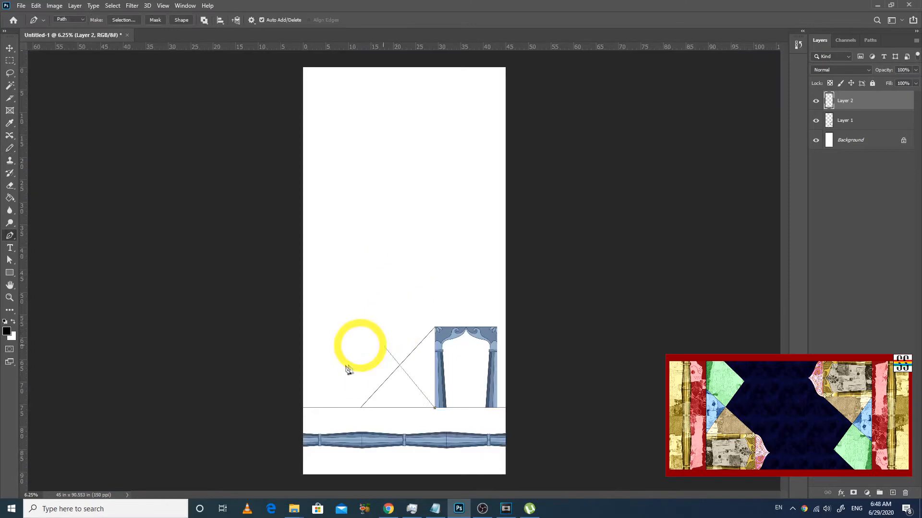
left_click(348, 344)
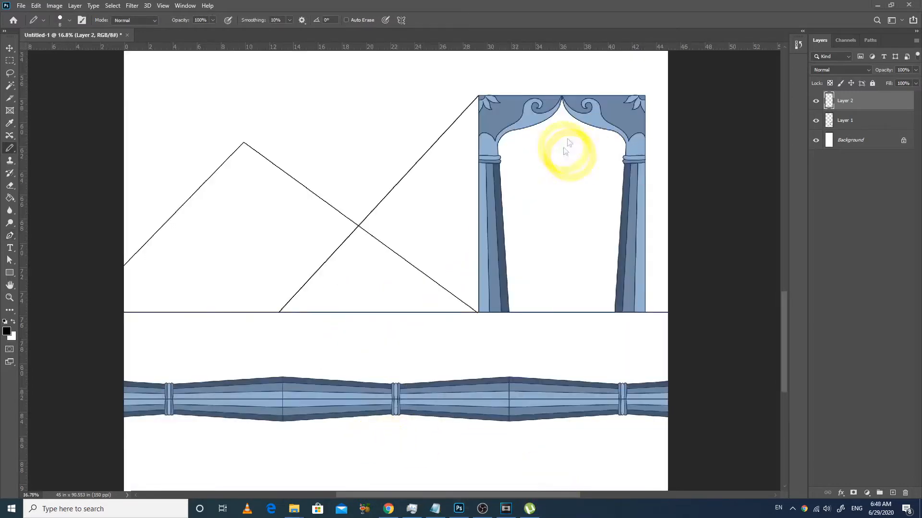
- Place a vertical guide through the arch's central peak, at about 36 in
left_click(526, 287)
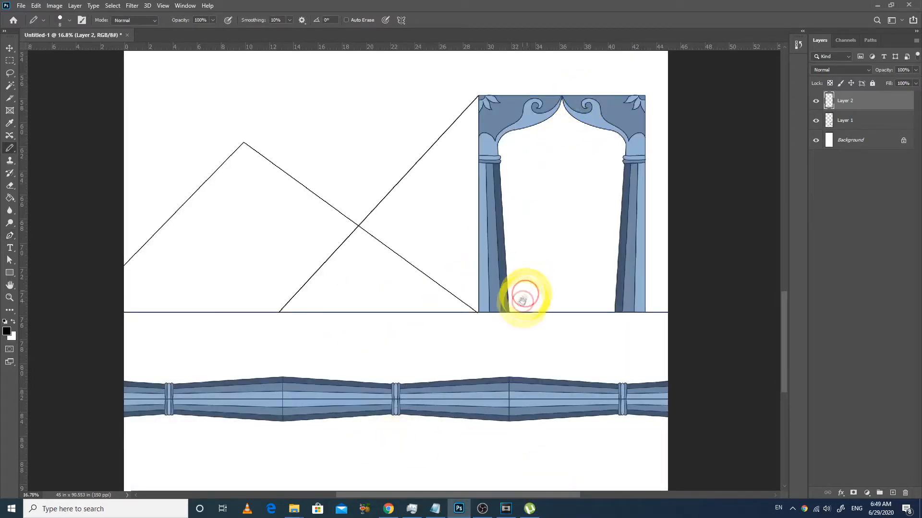
left_click_drag(554, 78, 583, 111)
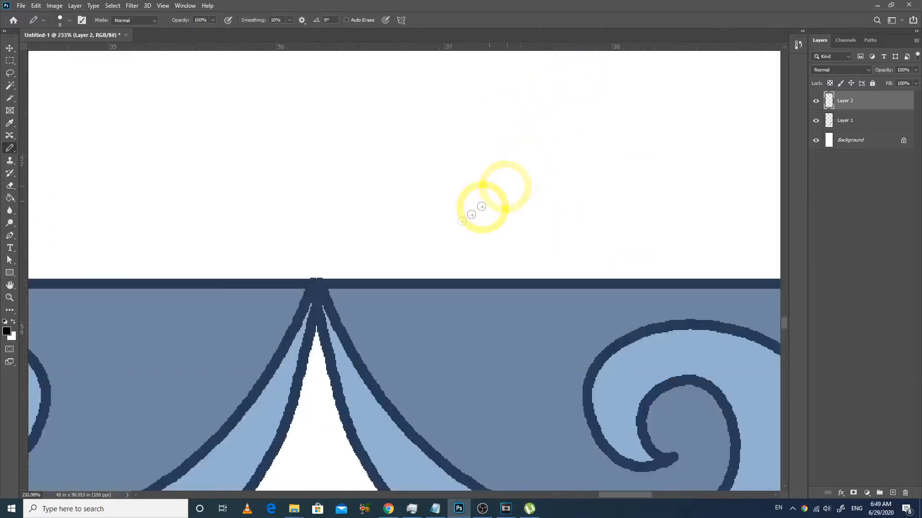
left_click_drag(20, 322, 316, 331)
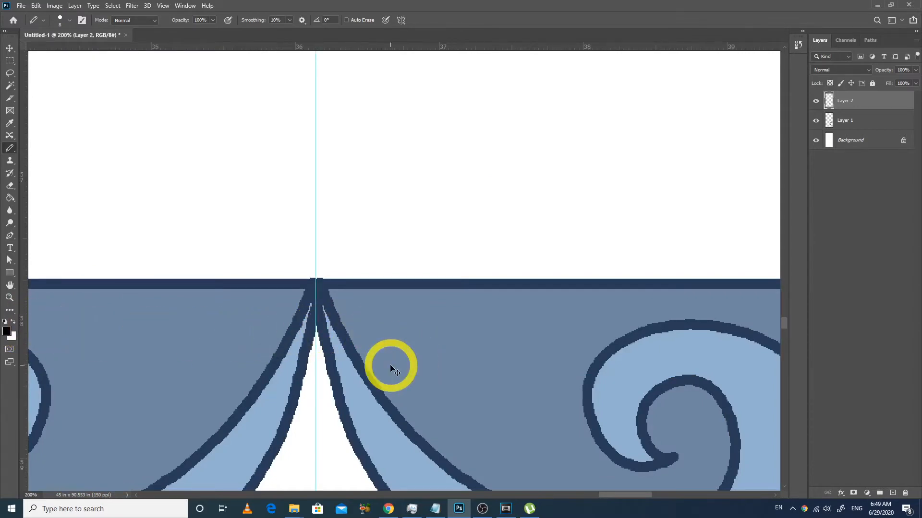
key("ctrl+minus")
key("ctrl+minus")
key("ctrl+minus")
key("ctrl+minus")
key("ctrl+minus")
- Draw an S-shaped half-dome path from the arch's upper left corner up to the centre guide
left_click_drag(166, 131, 519, 358)
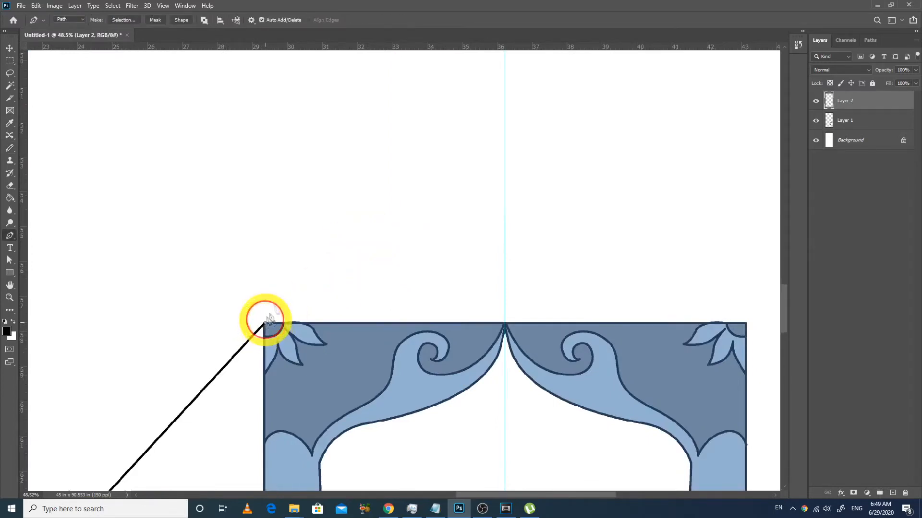
left_click_drag(344, 231, 426, 198)
left_click_drag(505, 116, 499, 73)
left_click(507, 216, "ctrl")
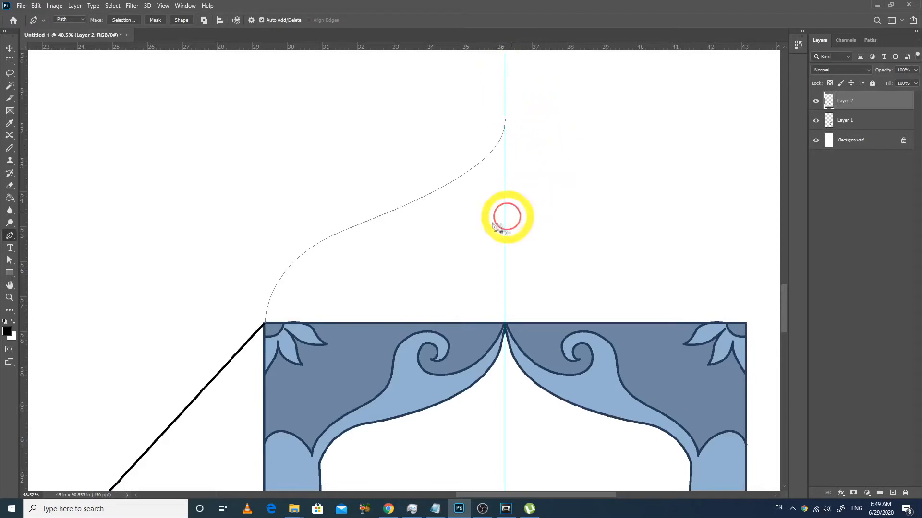
- Draw a spiral scroll path inside the half dome, starting at the guide and curling back to the dome's outline
left_click_drag(458, 207, 412, 218)
left_click_drag(398, 275, 412, 305)
left_click_drag(460, 263, 455, 235)
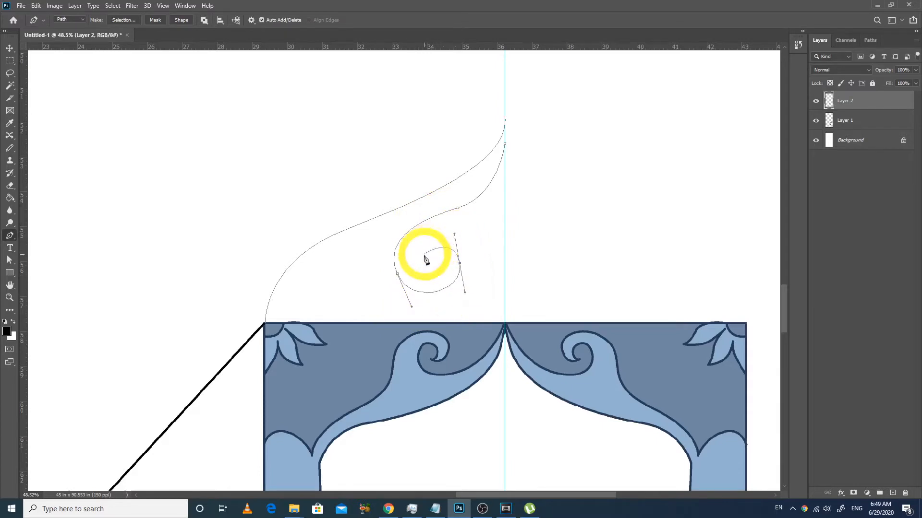
left_click_drag(429, 282, 470, 305)
left_click_drag(391, 294, 365, 262)
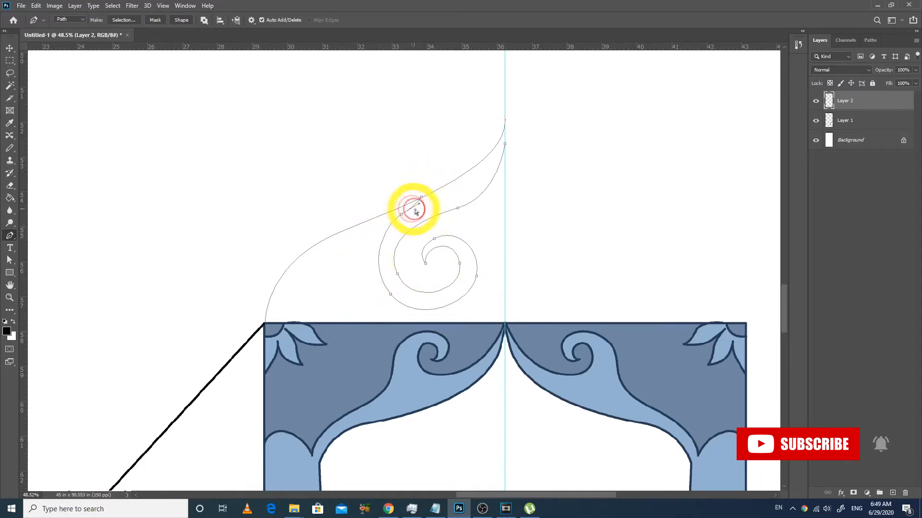
- Draw curved leaf paths between the scroll and the centre guide, down to the arch's central peak
left_click(505, 174)
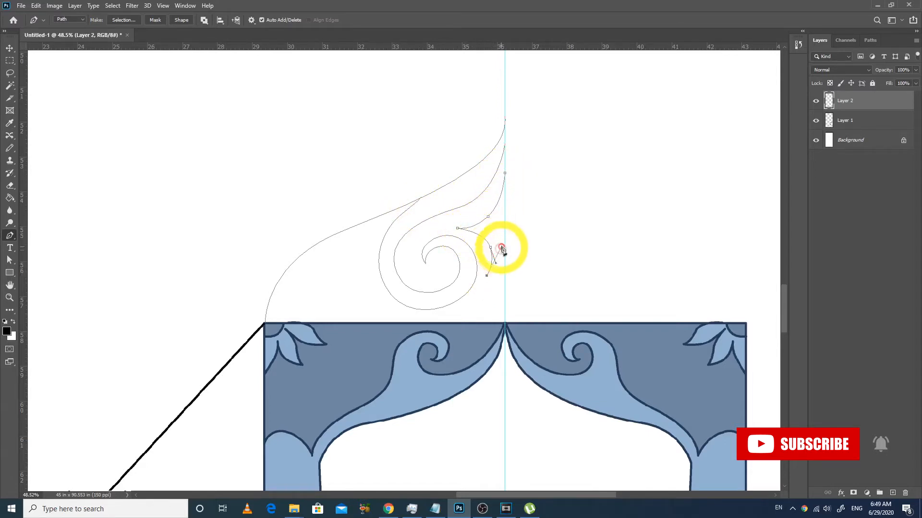
left_click_drag(505, 216, 500, 179)
left_click(527, 194, "ctrl")
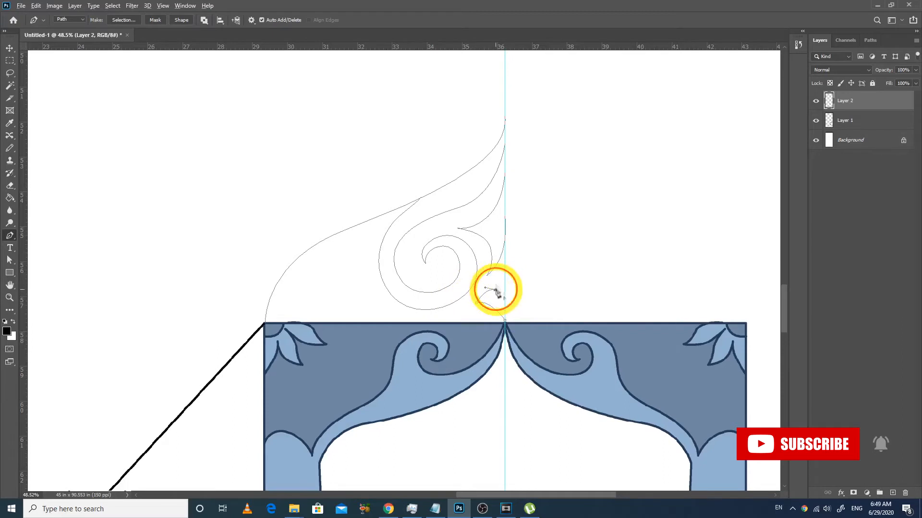
left_click(366, 229, "ctrl")
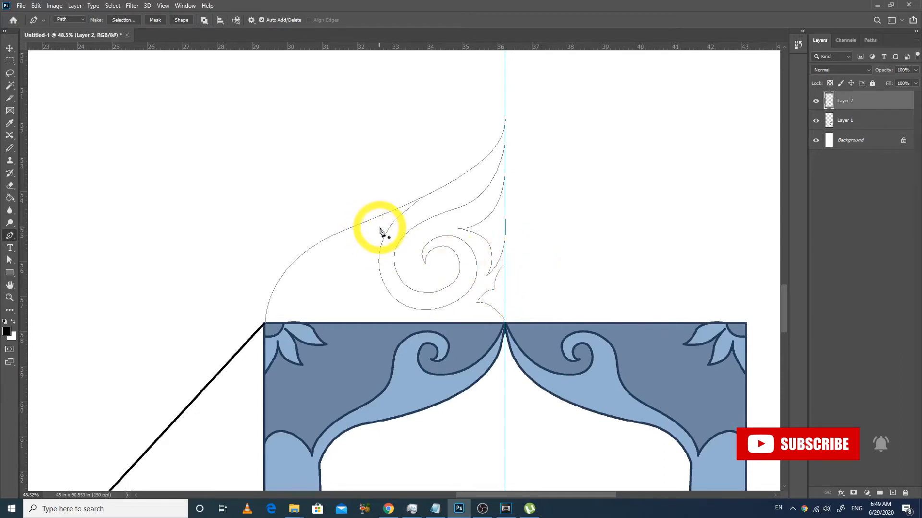
- Draw curved leaf paths between the scroll and the dome's outer outline, and stroke all the half-dome paths with the black brush
left_click_drag(309, 278, 354, 273)
left_click(289, 280)
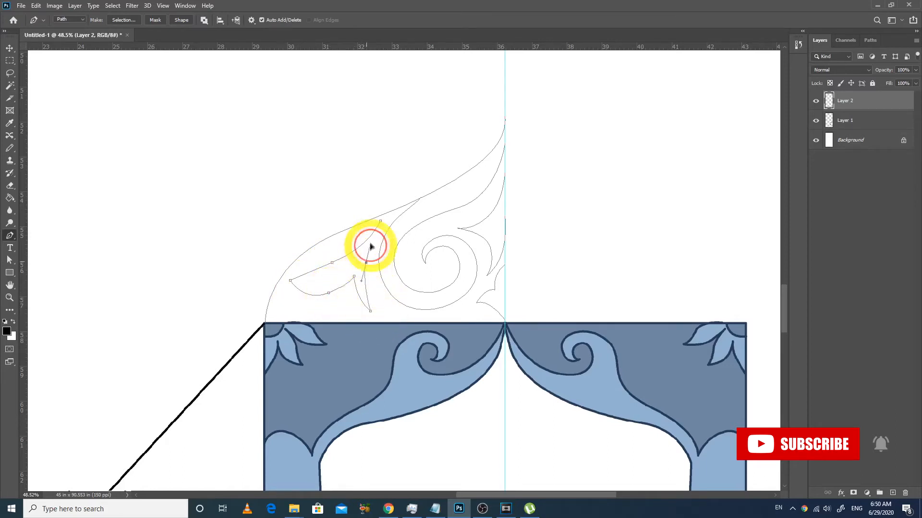
left_click(381, 222)
left_click_drag(382, 226, 376, 229)
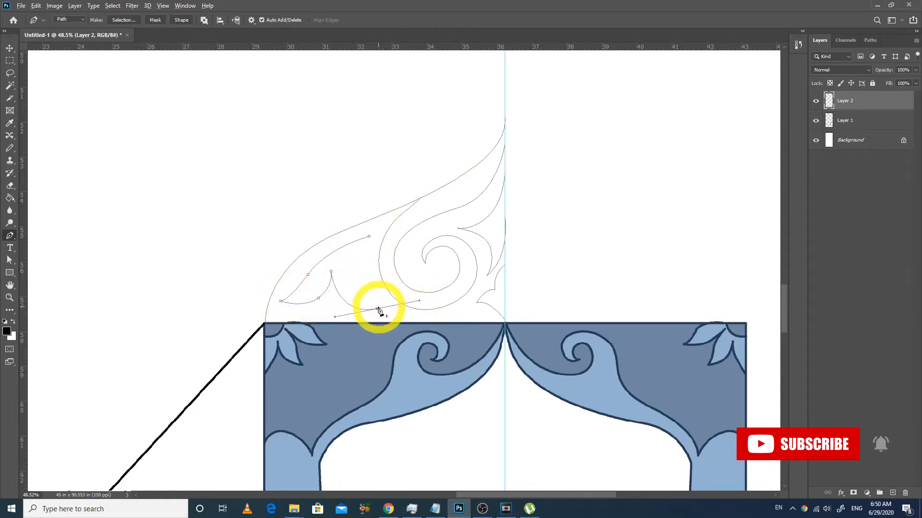
left_click_drag(372, 239, 376, 236)
left_click(593, 192, "ctrl")
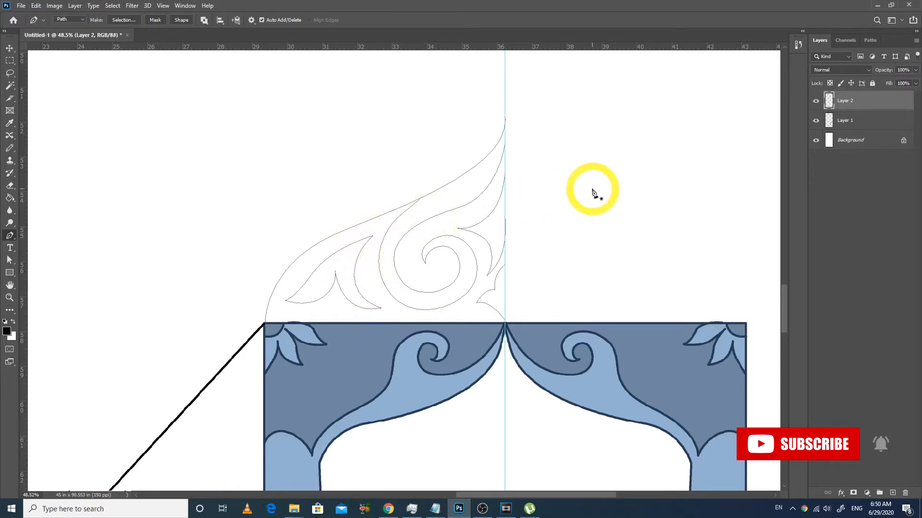
key("b")
key("Return")
- Duplicate the half dome, flip the copy horizontally and place it on the other side of the guide to complete the dome
key("ctrl+minus")
key("ctrl+minus")
key("ctrl+minus")
key("ctrl+minus")
key("m")
left_click_drag(347, 220, 428, 325)
left_click_drag(411, 293, 462, 278)
key("alt+e")
key("a")
key("h")
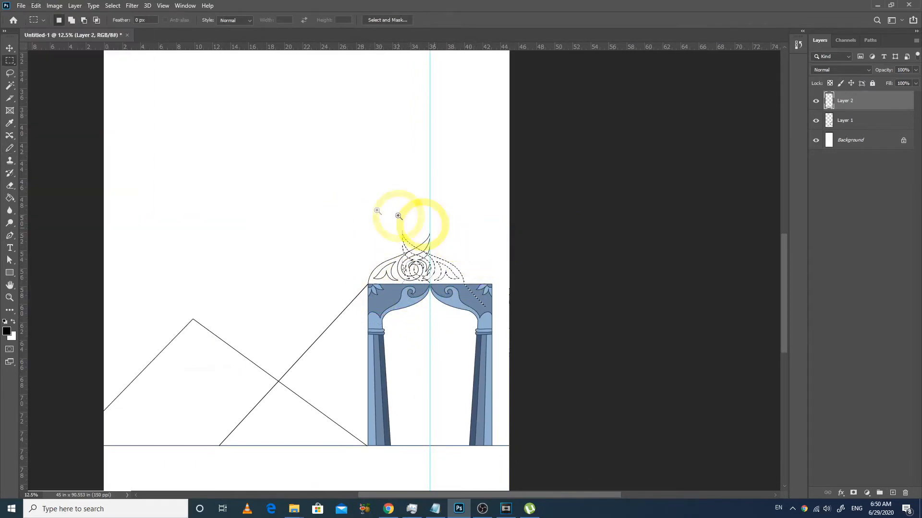
left_click_drag(376, 211, 485, 308)
key("ctrl+t")
left_click_drag(305, 249, 427, 247)
key("Return")
- Merge Layer 2 down into Layer 1
scroll(428, 248, "down", 7)
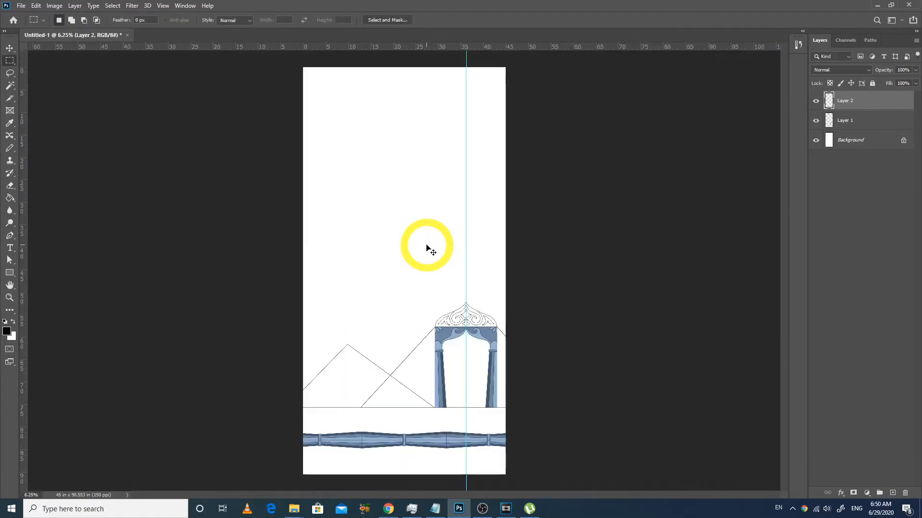
key("w")
left_click(456, 436)
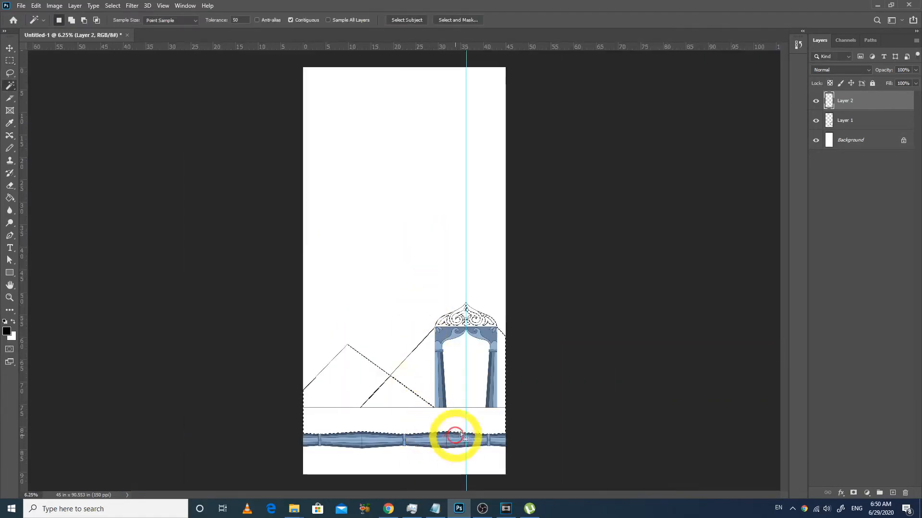
key("ctrl+e")
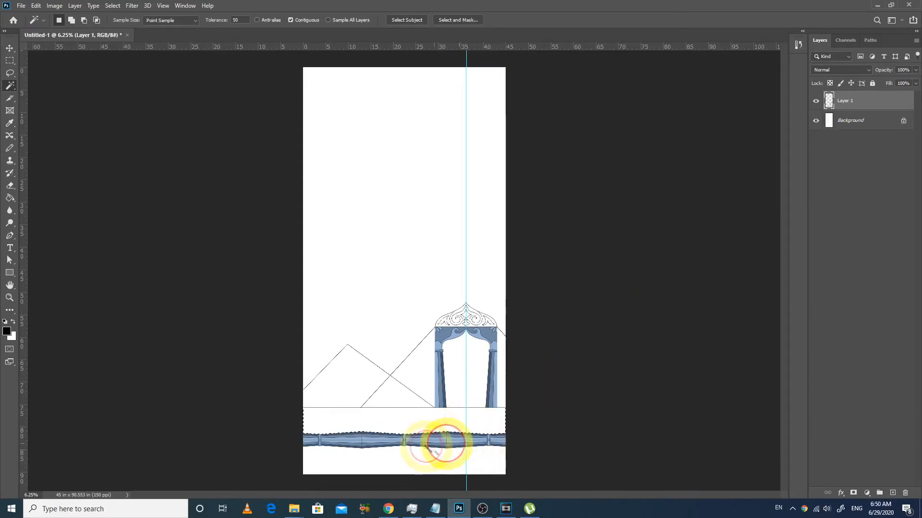
- Fill the band between the base line and the column border with dusty pink on a new layer
left_click(893, 493)
left_click(7, 332)
left_click_drag(621, 218, 595, 168)
left_click(763, 155)
key("alt+BackSpace")
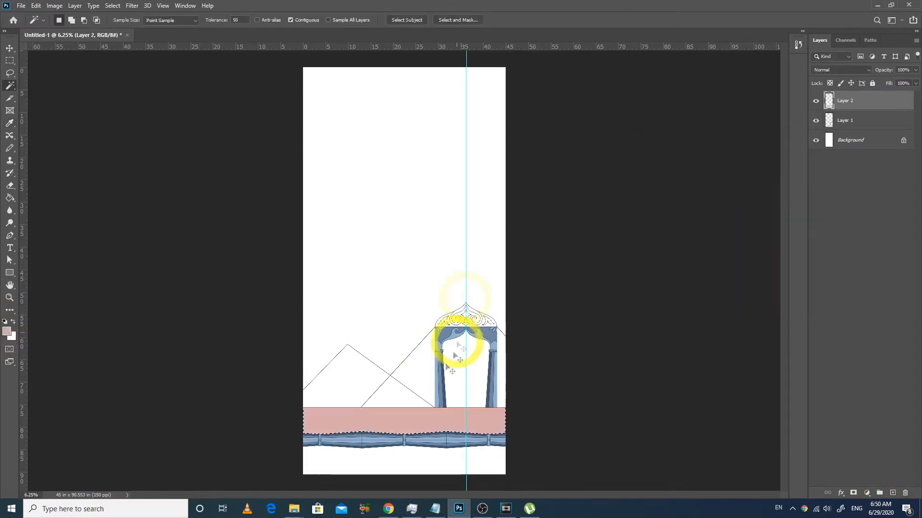
- Select the empty strip below the column border on Layer 1 and fill it with khaki yellow on Layer 2
left_click(826, 122)
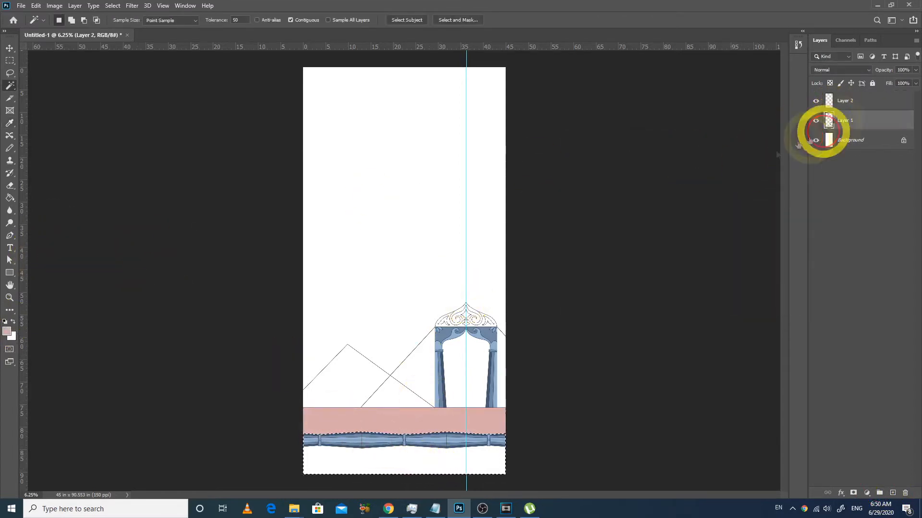
left_click(442, 460)
left_click(846, 100)
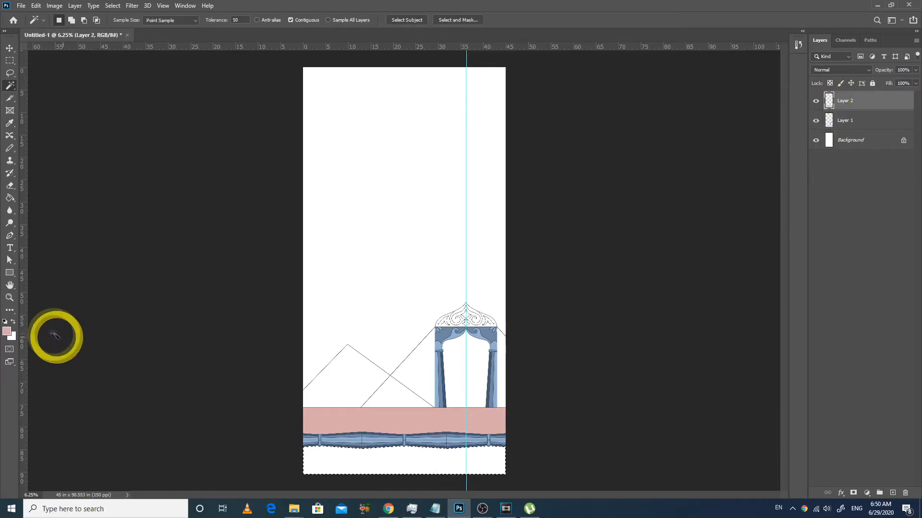
left_click(7, 331)
left_click(695, 263)
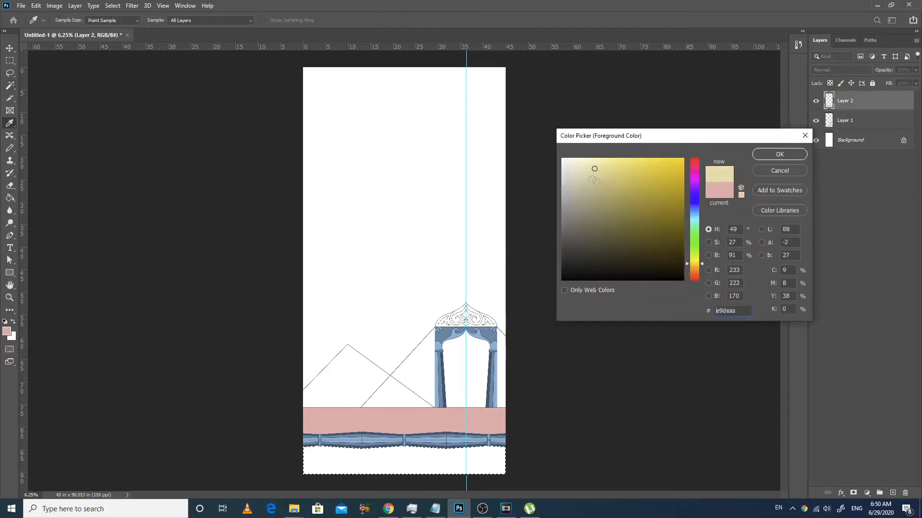
left_click(783, 154)
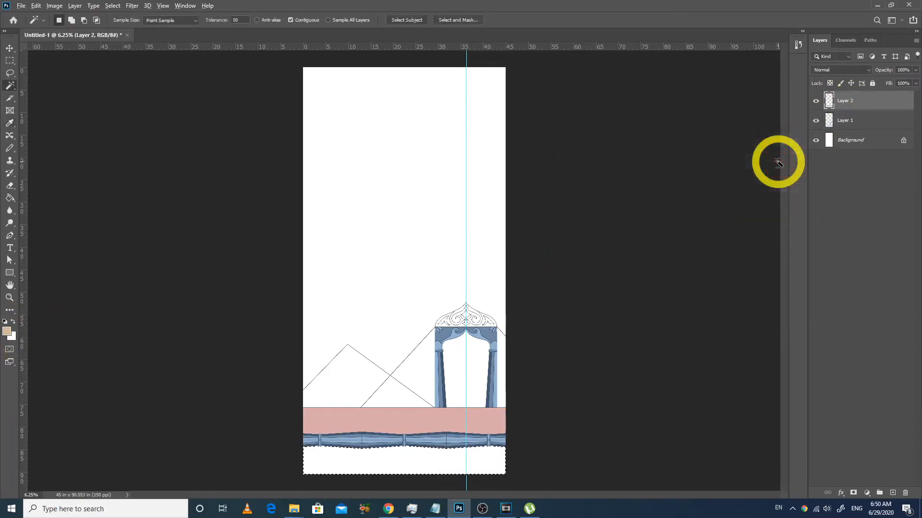
key("alt+BackSpace")
- Select the arch's opening on Layer 1 and fill it with grey-brown #918875 on Layer 2
left_click(838, 117)
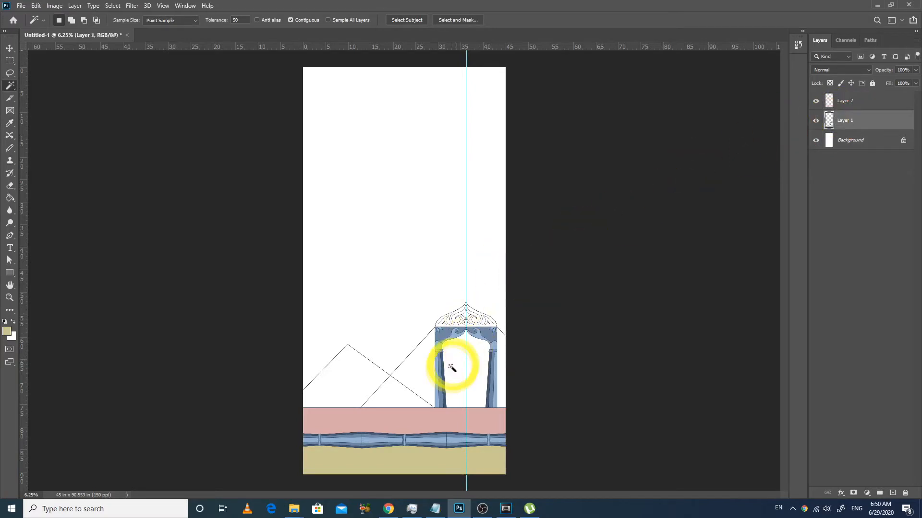
left_click(824, 98)
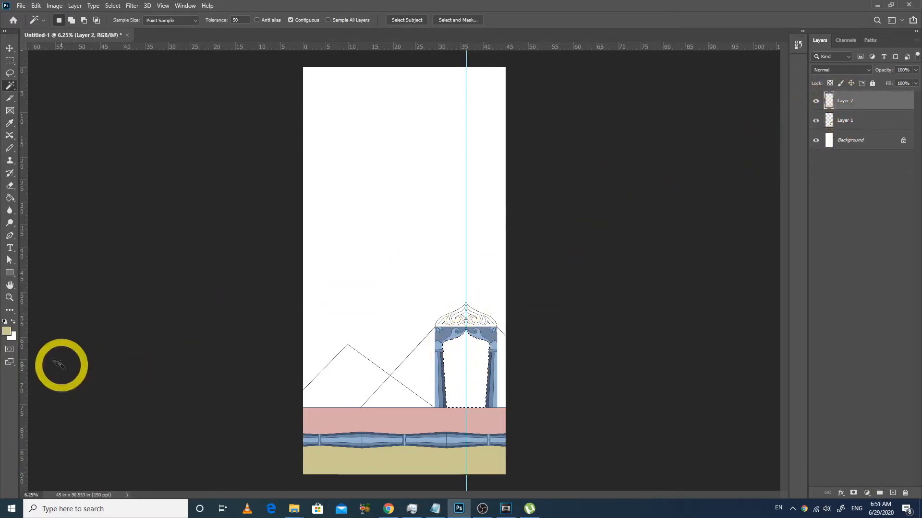
left_click(8, 331)
left_click_drag(627, 192, 604, 206)
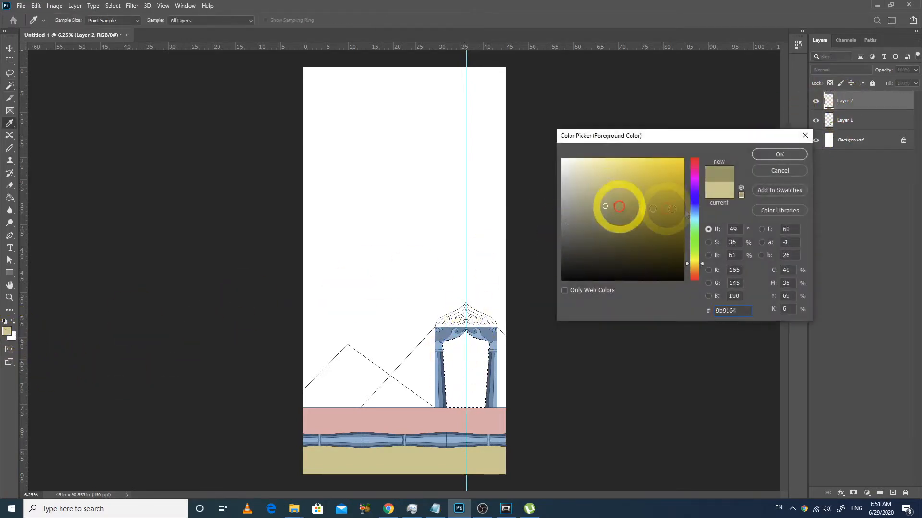
left_click_drag(693, 241, 695, 265)
mouse_move(606, 211)
left_mouse_down()
mouse_move(574, 200)
mouse_move(595, 214)
left_mouse_up()
left_click(583, 211)
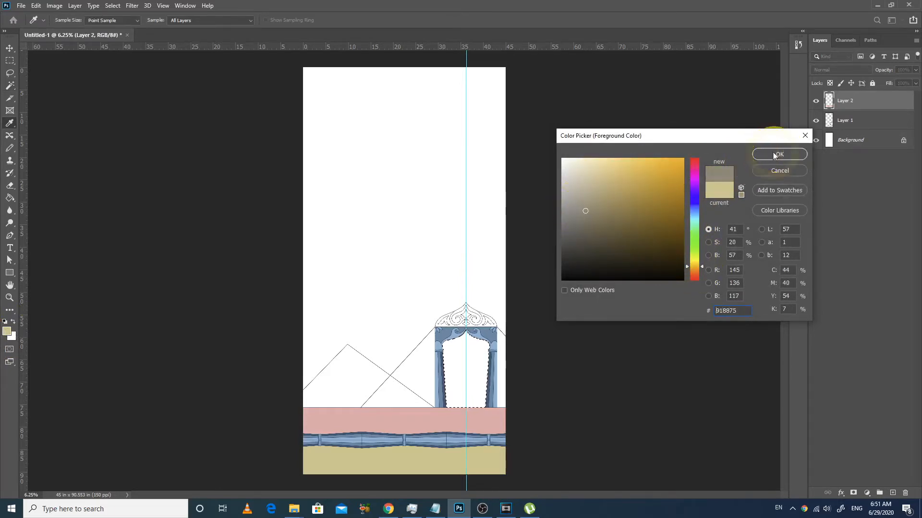
left_click(773, 156)
key("alt+BackSpace")
key("ctrl+d")
- Select the triangular panel beside the arch on Layer 1 and fill it with beige #e4dbc7 on Layer 2
left_click_drag(340, 287, 566, 468)
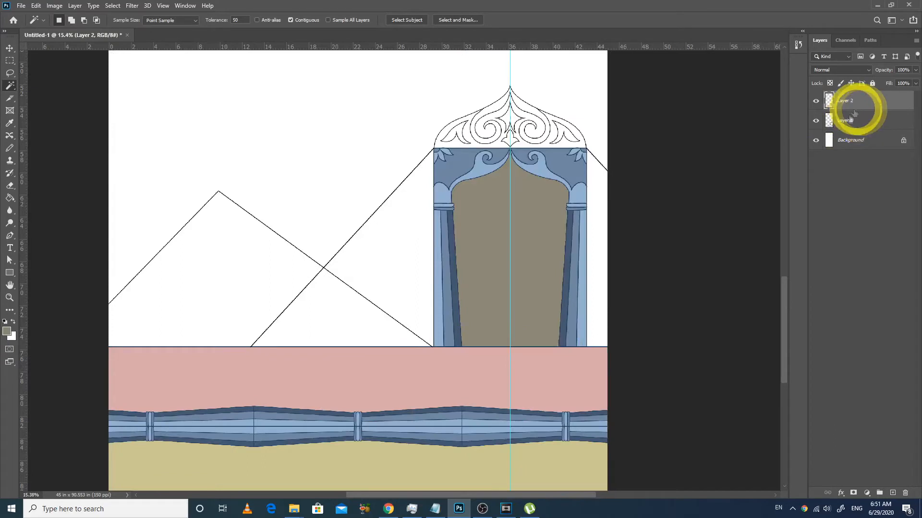
left_click(858, 112)
left_click(405, 259)
scroll(405, 262, "down", 1)
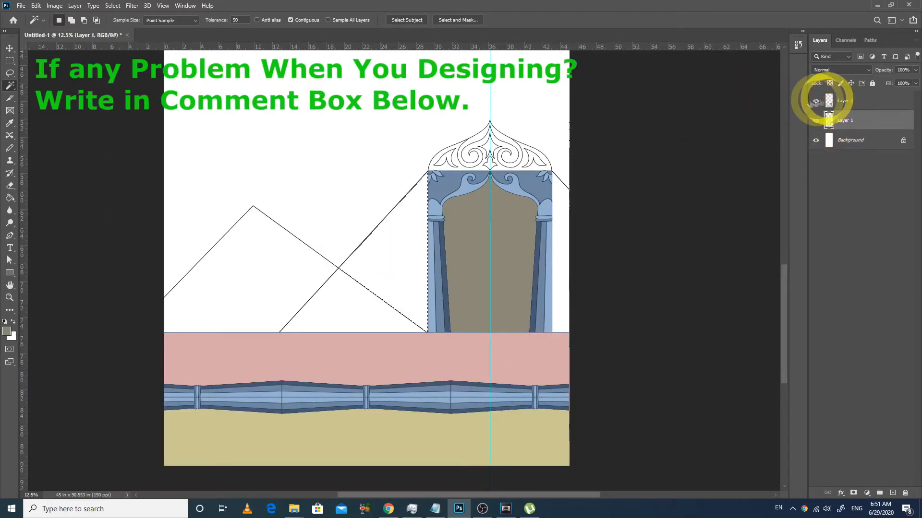
left_click(7, 330)
left_click(787, 154)
left_click(845, 103)
key("alt+BackSpace")
key("ctrl+d")
- Fill the small triangle where the two diagonal shapes overlap above the base line with muted blue
left_click(844, 123)
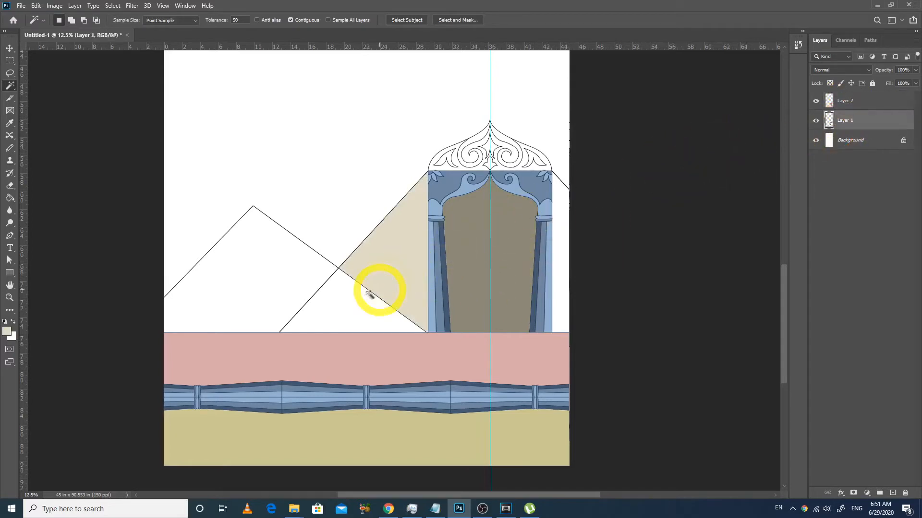
left_click(368, 311)
left_click(8, 330)
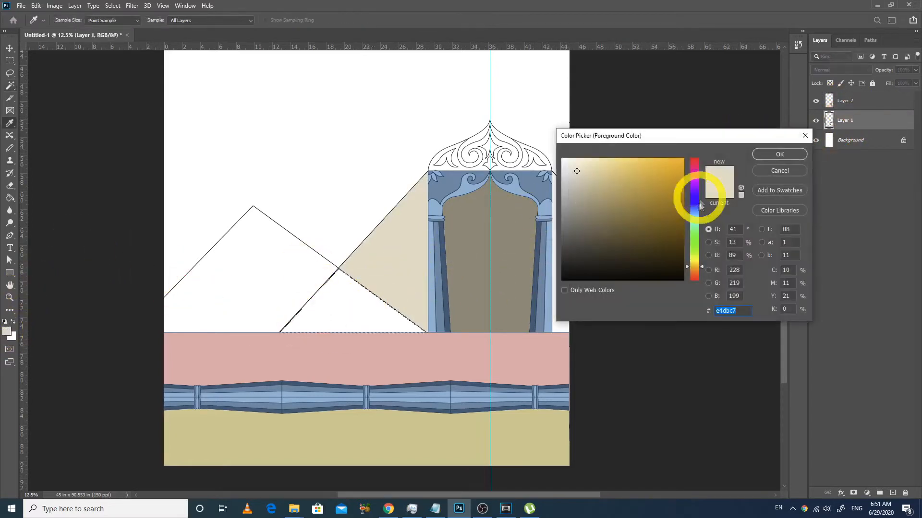
left_click(695, 210)
left_click(585, 195)
left_click(780, 155)
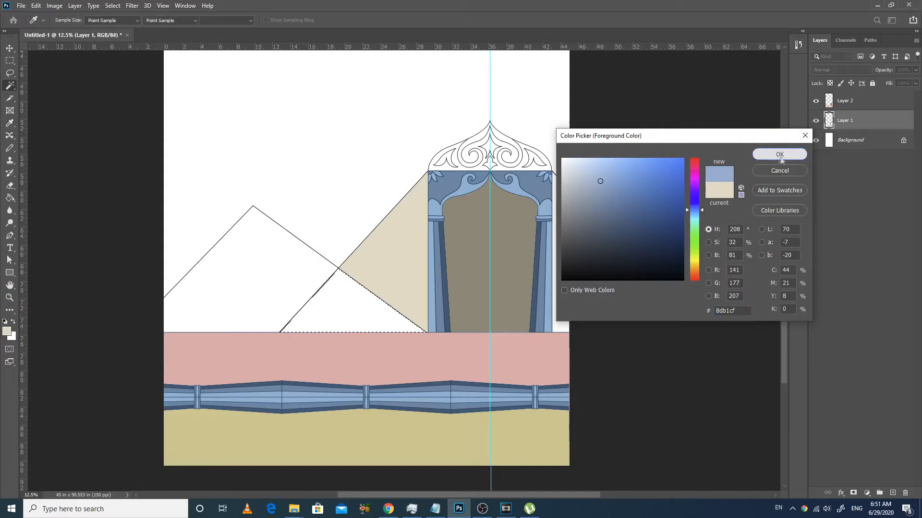
key("alt+BackSpace")
key("ctrl+d")
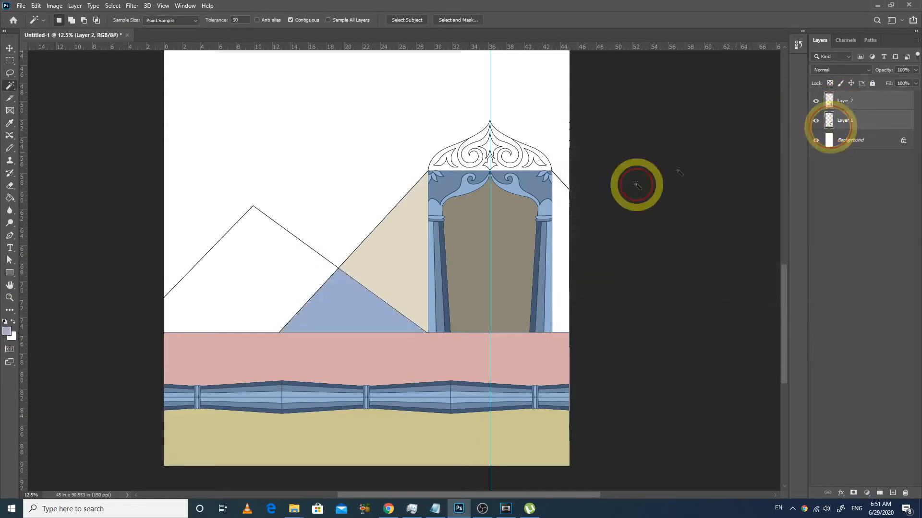
- Select the large peaked panel at the canvas's left edge and fill it with soft green on Layer 2
left_click(210, 306)
left_click(7, 331)
left_click(694, 237)
left_click(596, 187)
left_click(767, 157)
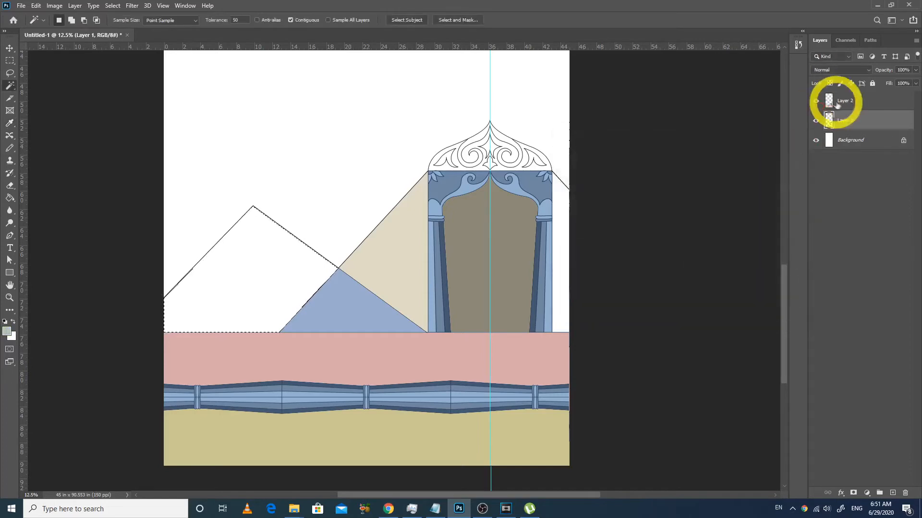
left_click(847, 101)
key("alt+BackSpace")
key("ctrl+d")
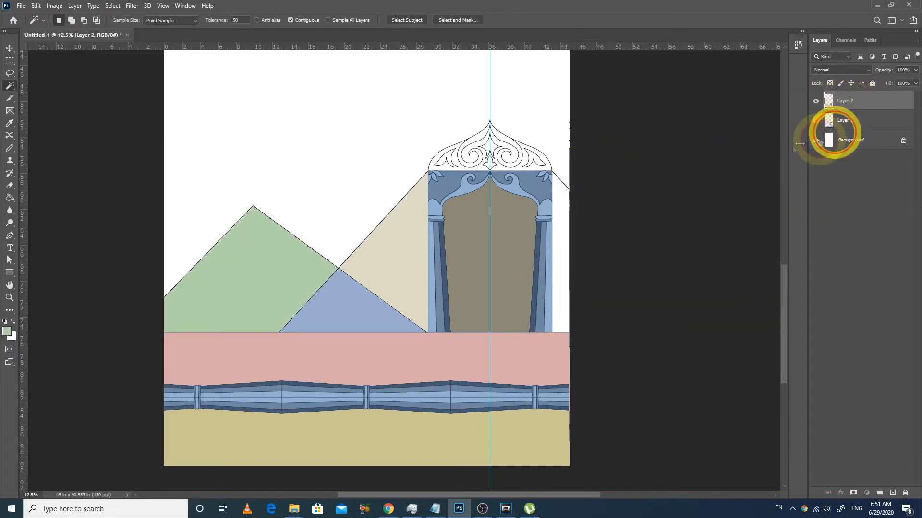
- Fill the narrow strip between the arch and the canvas's right edge with the same soft green on Layer 2
left_click(561, 225)
left_click(822, 120)
left_click(846, 102)
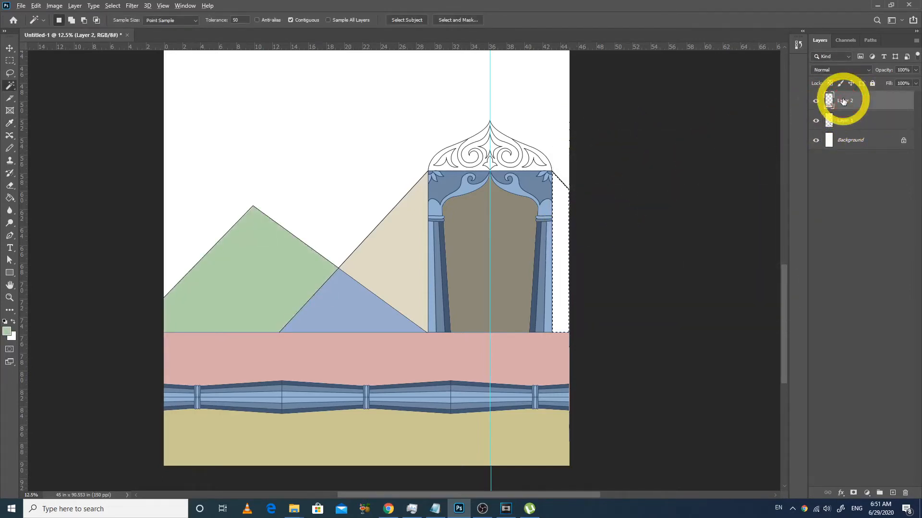
key("alt+BackSpace")
left_click(813, 123)
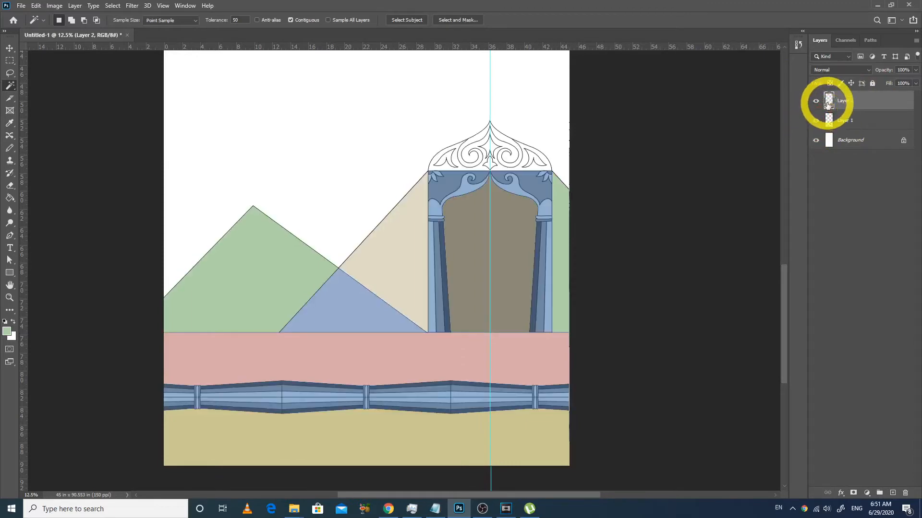
- Fill the dome's background around the scrollwork on Layer 1 with khaki sampled from the strip below the column border
left_click_drag(440, 99, 552, 230)
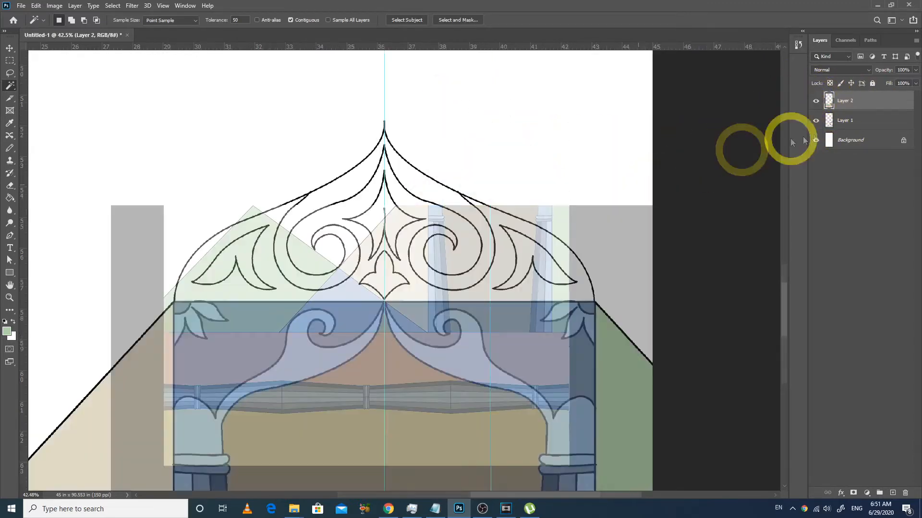
left_click(834, 122)
left_click(470, 296)
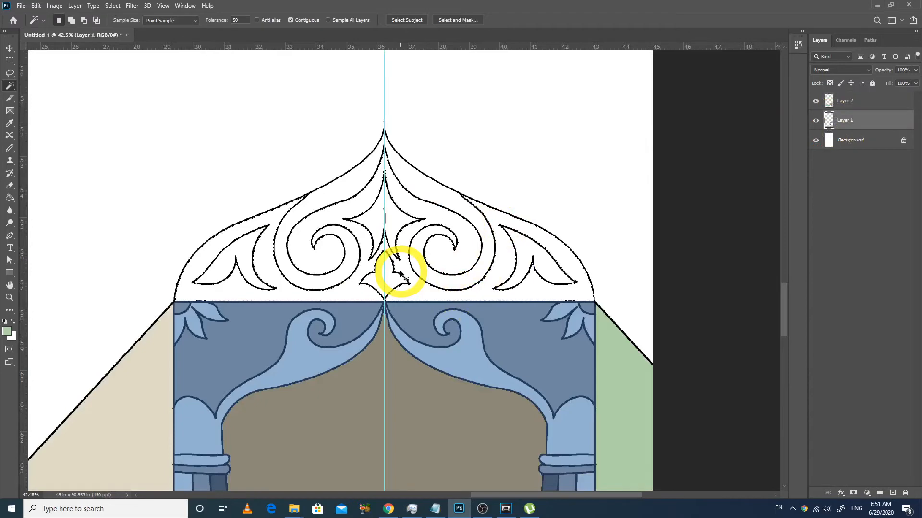
key("ctrl+minus")
key("i")
key("ctrl+minus")
key("ctrl+minus")
key("ctrl+minus")
key("ctrl+minus")
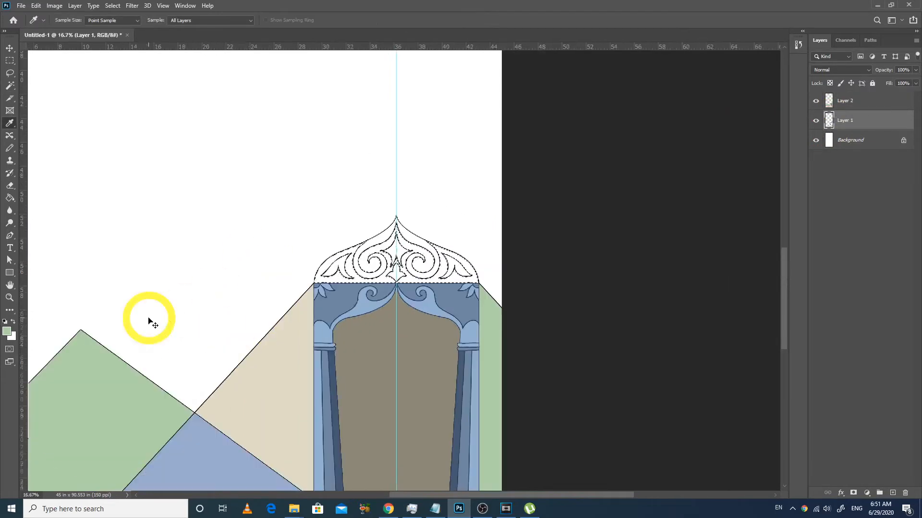
left_click(303, 463)
key("alt+BackSpace")
key("ctrl+d")
- Select the dome's leaf, scroll and centre ornament shapes and fill them with pink sampled from the band below the base line
left_click_drag(331, 219, 464, 318)
key("w")
left_click(289, 260)
left_click(341, 222, "shift")
left_click(399, 231, "shift")
left_click(375, 261, "shift")
left_click(534, 266, "shift")
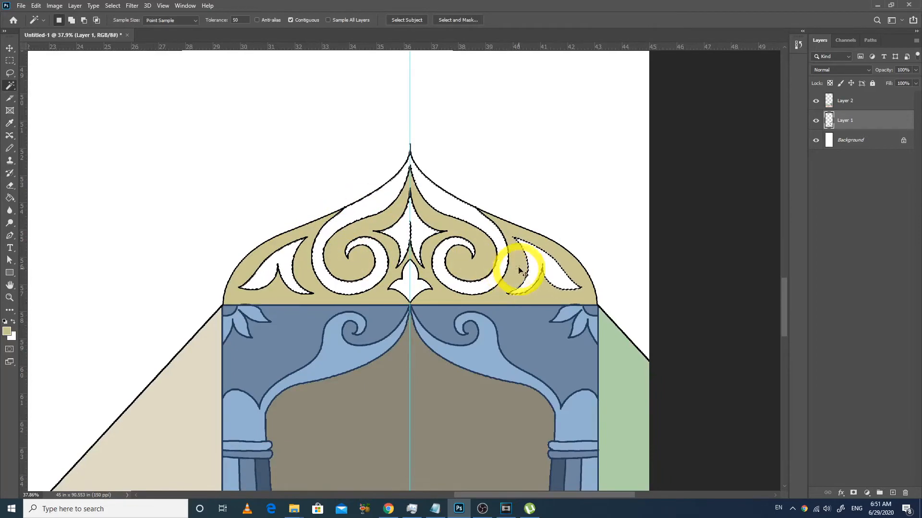
left_click(532, 265, "shift")
scroll(411, 285, "down", 5)
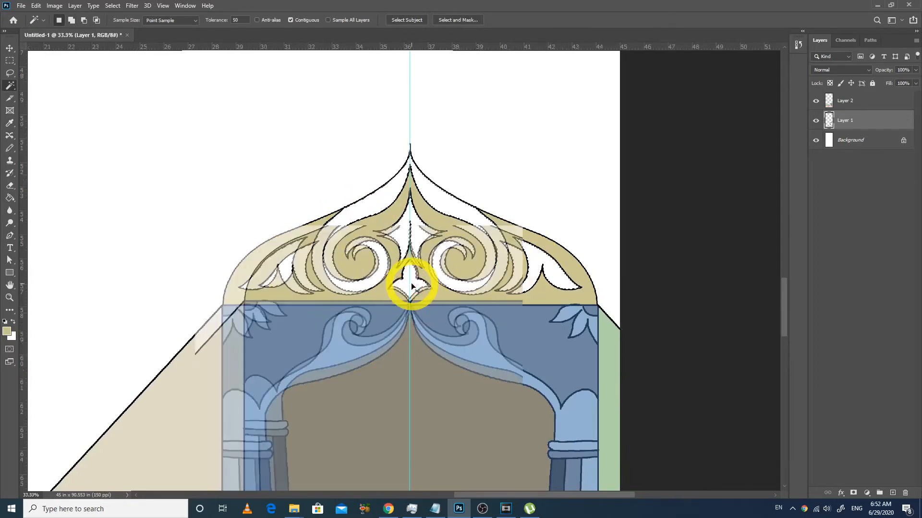
key("i")
left_click(389, 388)
key("ctrl+d")
- Complete the pink fill of the dome's scrollwork shapes and check Layer 1 by toggling its visibility
left_click_drag(350, 179, 516, 404)
key("ctrl+minus")
key("ctrl+minus")
key("ctrl+minus")
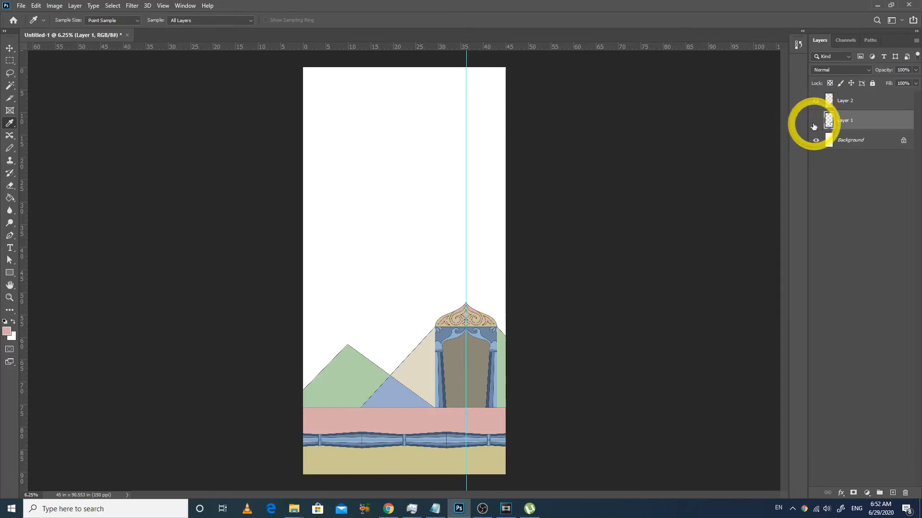
left_click(815, 123)
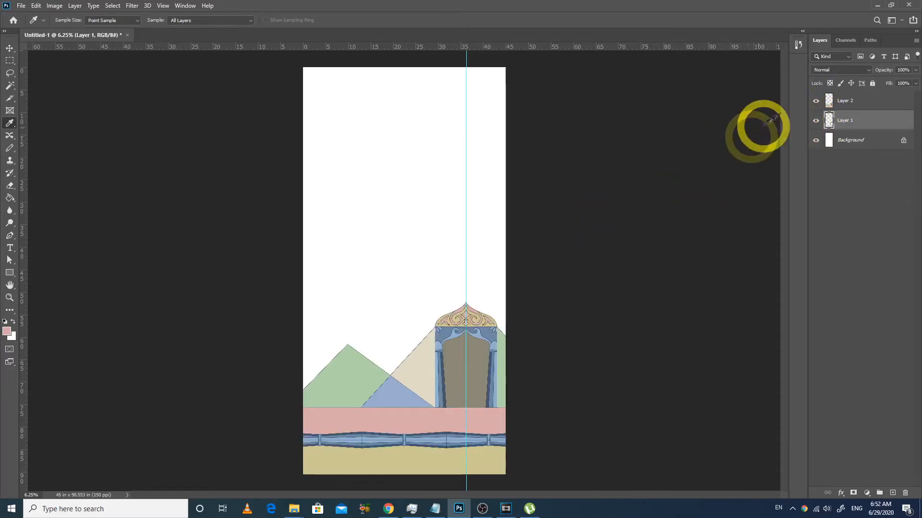
- Load Layer 2's coloured areas as a selection and open the collage image 001 copy
left_click(840, 104)
left_click_drag(424, 465, 504, 473)
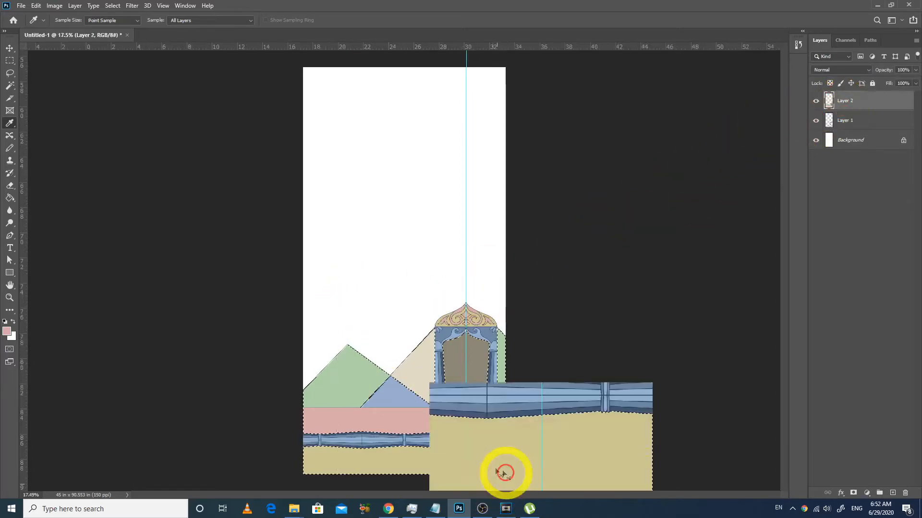
key("ctrl+o")
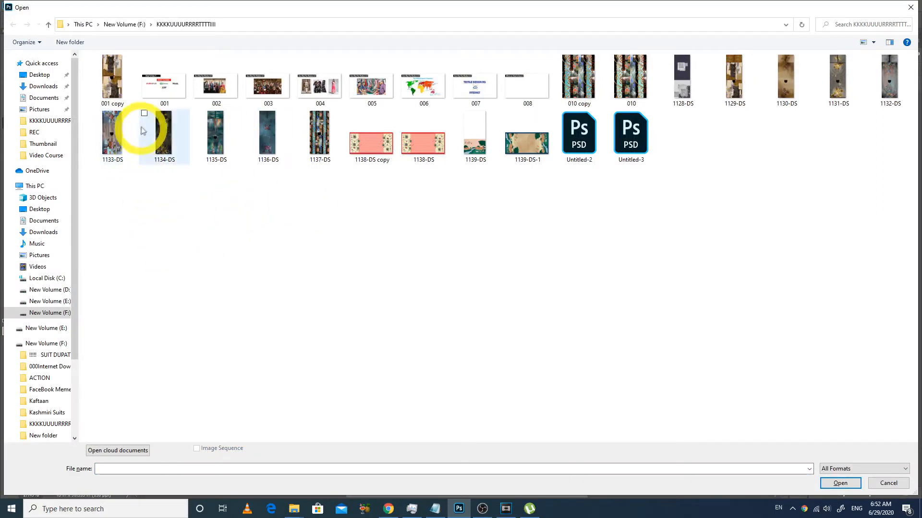
left_click(87, 102)
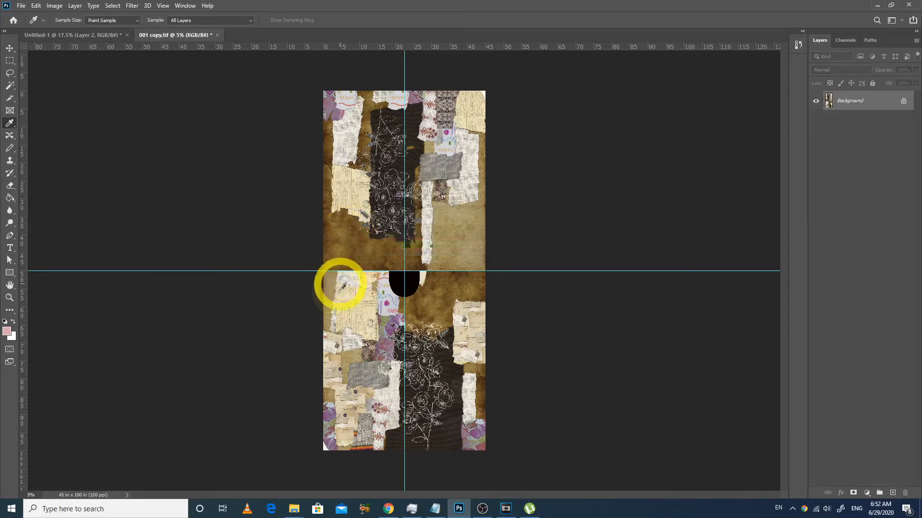
- Copy the collage's lower-left quarter, close that image and paste the copy into the selected coloured areas as a masked layer
key("m")
left_click_drag(414, 86, 426, 448)
key("ctrl+w")
left_click(452, 190)
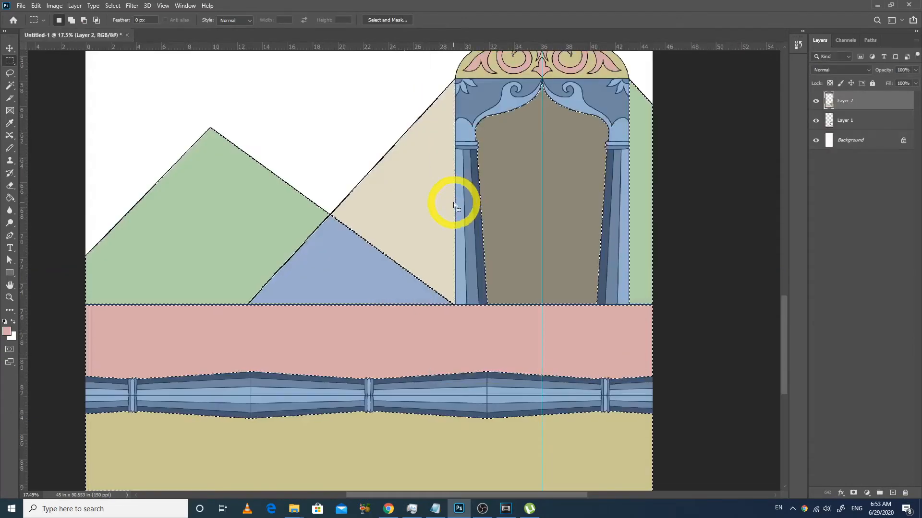
key("ctrl+shift+alt+v")
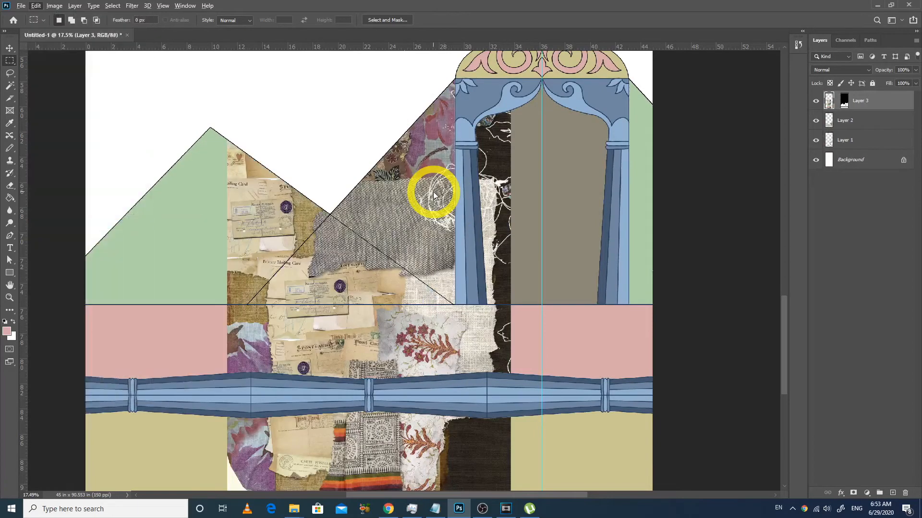
- Rotate the pasted collage a quarter turn over the panels above the base line and duplicate it over the bands below
key("ctrl+minus")
key("ctrl+minus")
key("ctrl+minus")
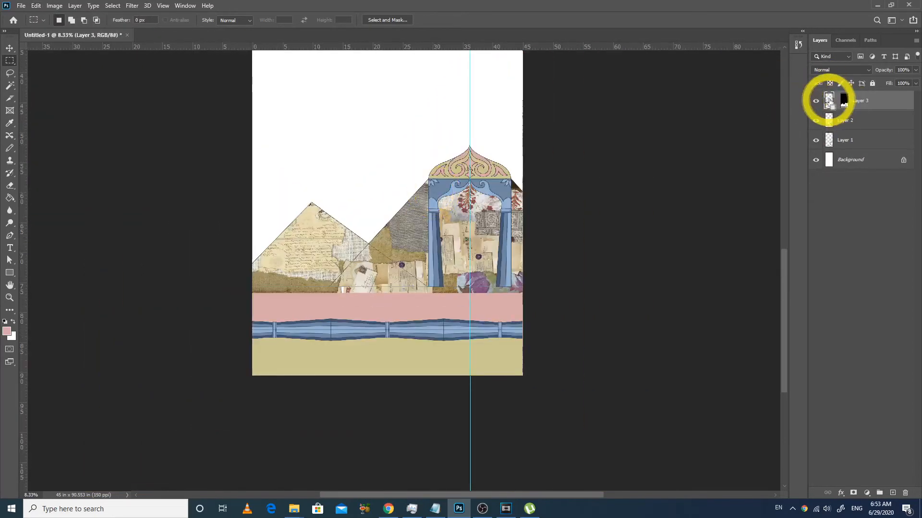
left_click(829, 99, "ctrl")
left_click_drag(485, 217, 487, 345)
left_click_drag(405, 295, 450, 292)
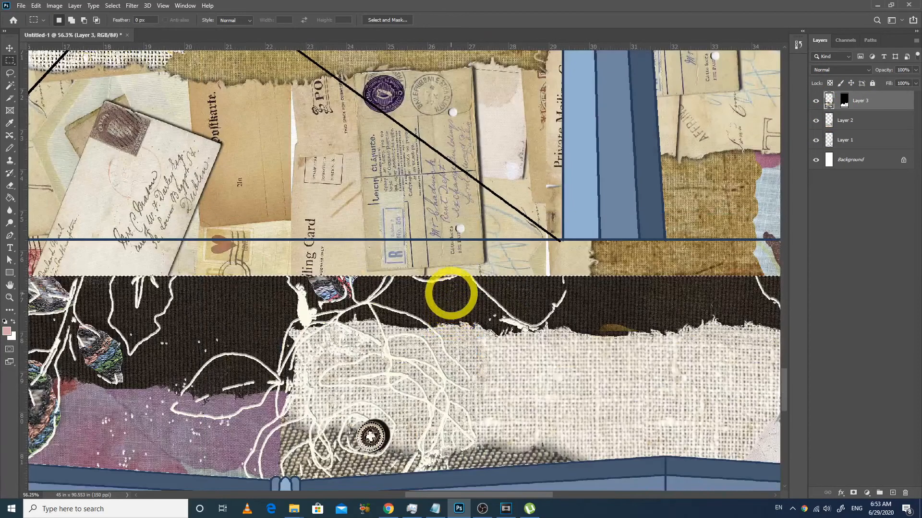
- Nudge the duplicated collage piece upward until its top edge meets the base line under the arch
key("v")
key("shift+Up")
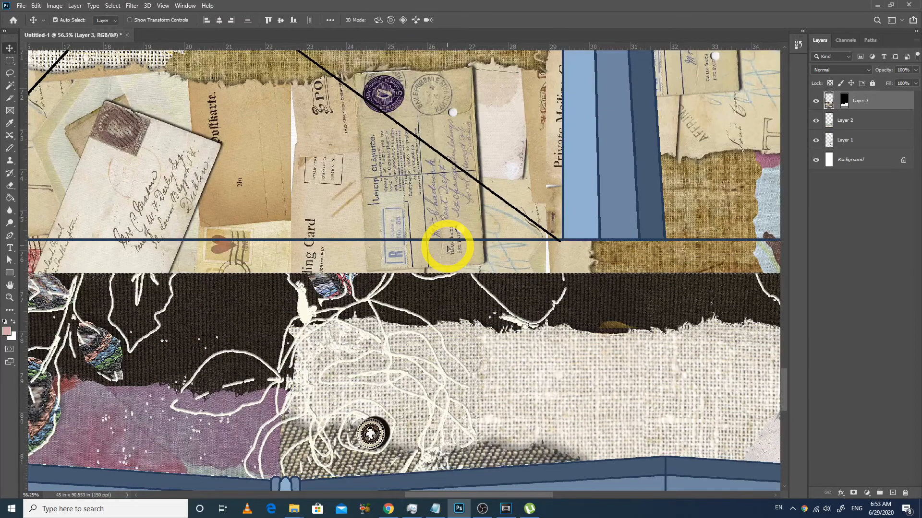
key("shift+Up")
key("shift+Up")
key("shift+Up")
key("shift+Up")
key("shift+Up")
key("shift+Up")
key("shift+Up")
key("shift+Up")
key("shift+Up")
key("shift+Up")
key("shift+Up")
key("shift+Up")
key("shift+Up")
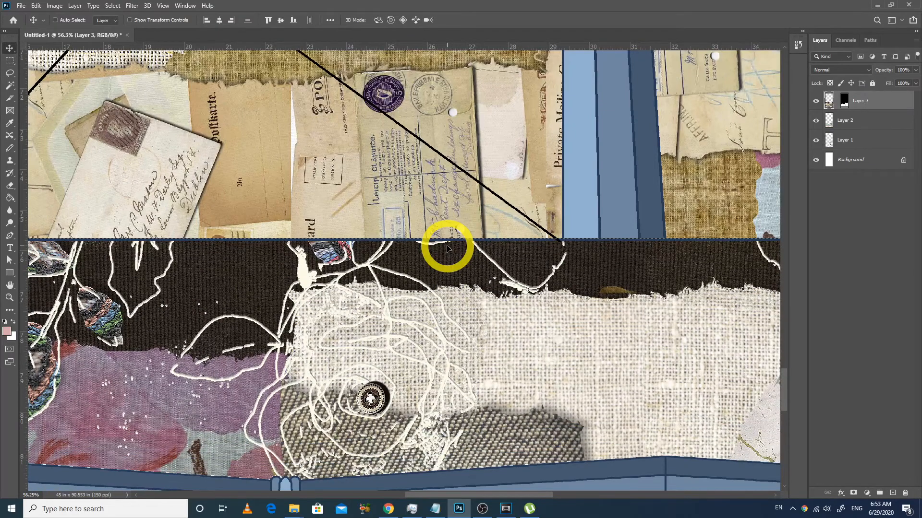
- Try Luminosity, Exclusion and other blend modes on the collage layer, and set it to Soft Light
key("ctrl+minus")
key("ctrl+minus")
key("ctrl+minus")
key("ctrl+minus")
key("ctrl+minus")
key("ctrl+minus")
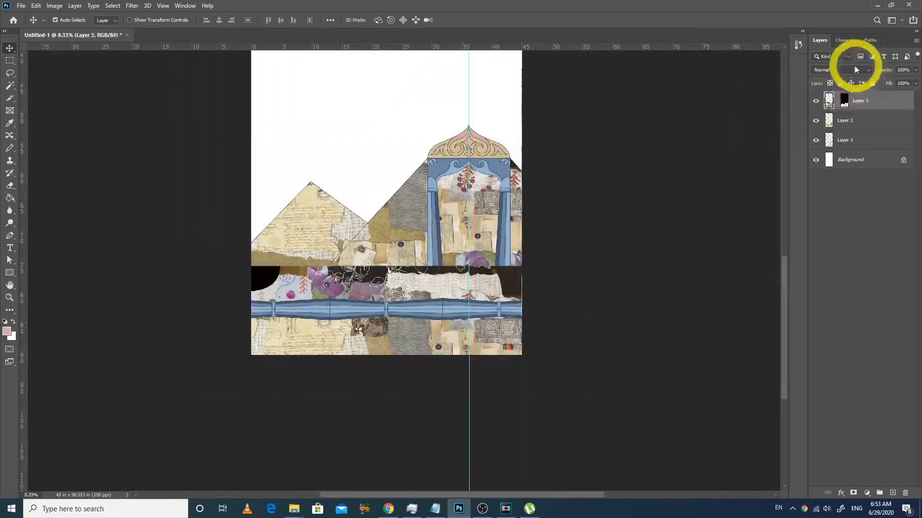
left_click(824, 302)
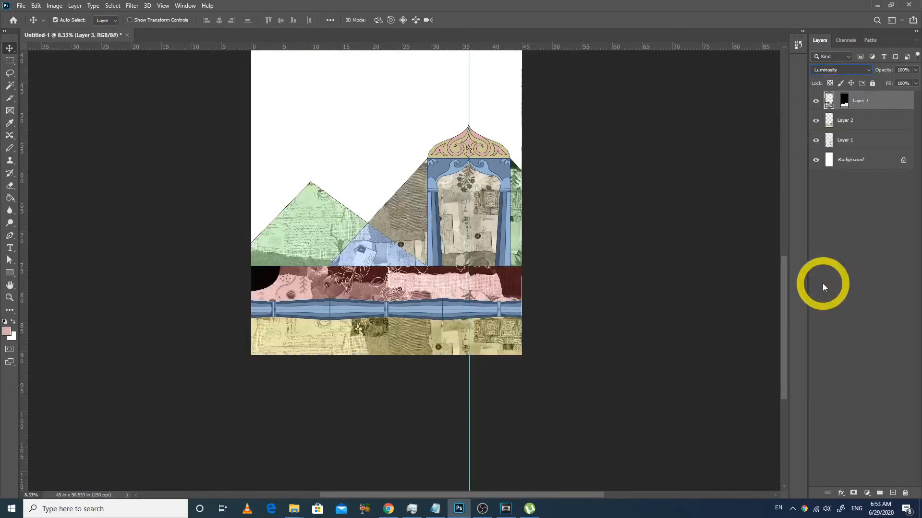
key("Up")
key("Up")
key("Up")
key("Up")
key("Up")
key("Up")
key("Up")
key("Up")
key("Up")
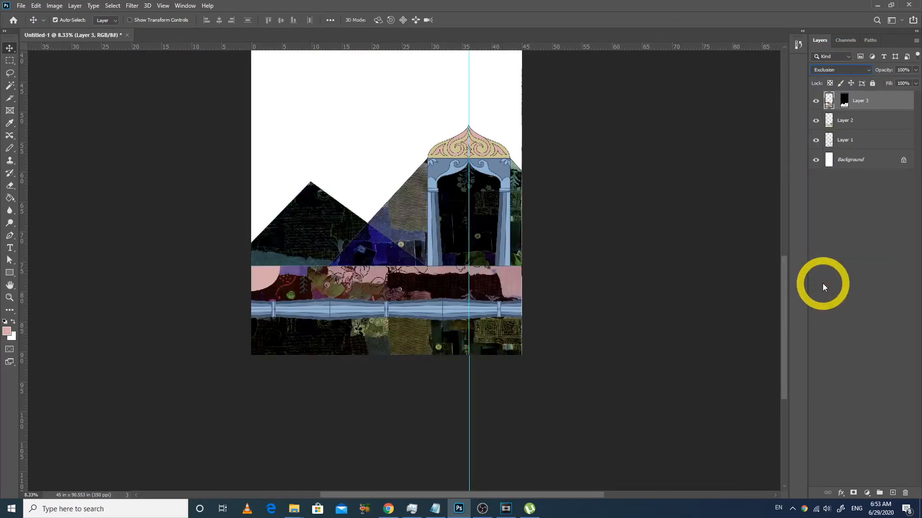
key("Up")
key("Up")
key("Up")
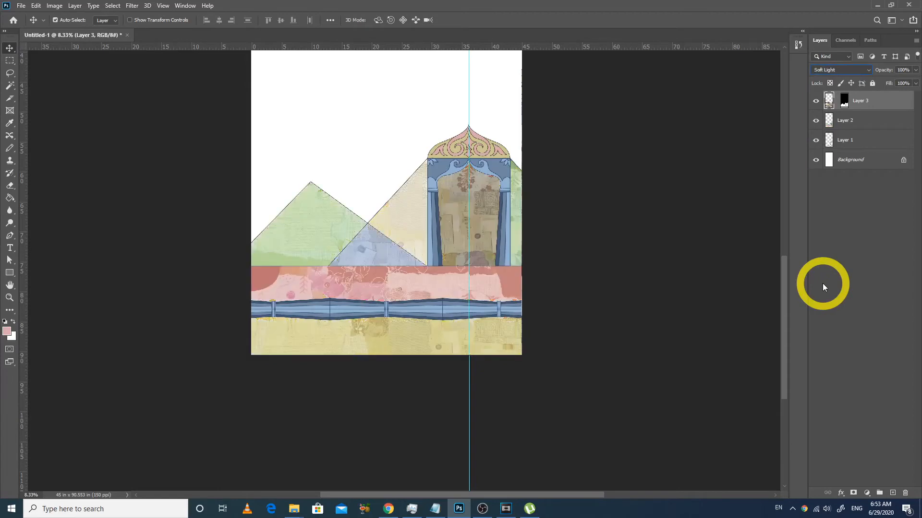
- Desaturate the collage on Layer 3 with a Hue/Saturation adjustment
key("alt+i")
key("a")
key("h")
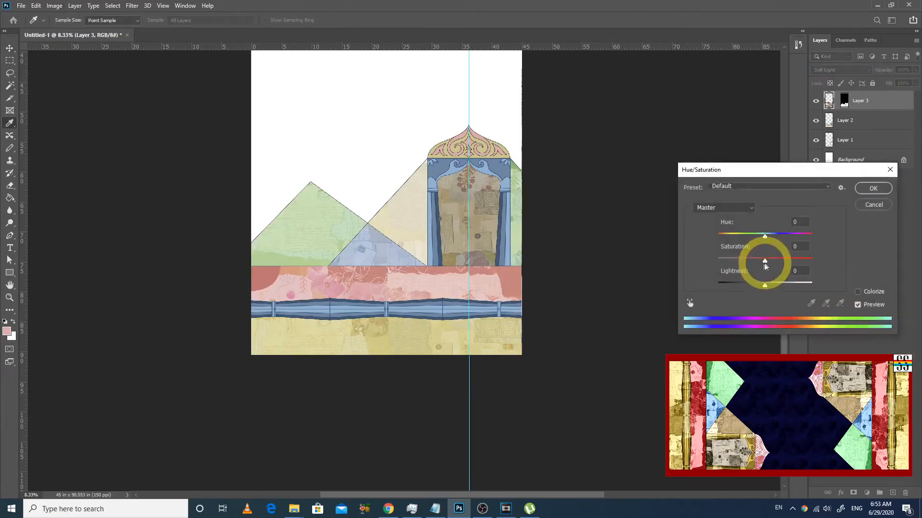
key("Return")
key("v")
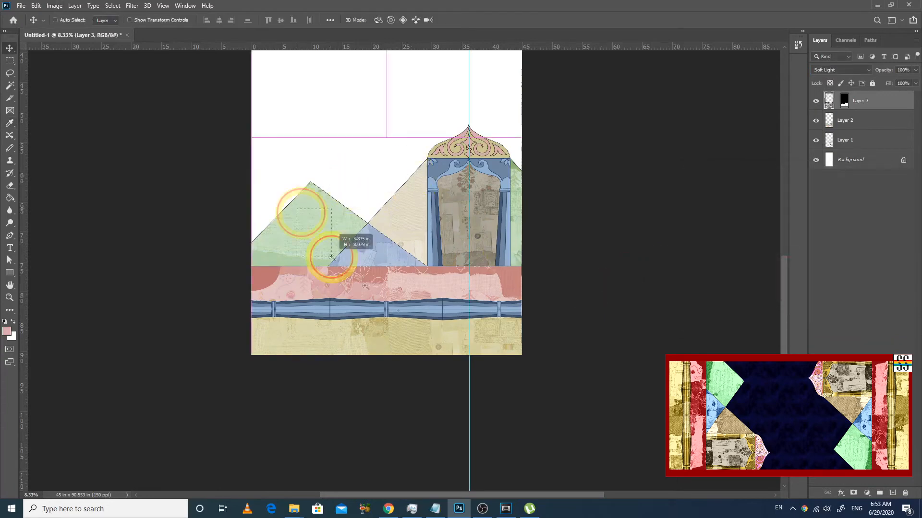
- Strongly raise the contrast of the Layer 3 collage with a Brightness/Contrast adjustment using the legacy option
scroll(384, 307, "up", 3)
key("alt+i")
key("a")
key("c")
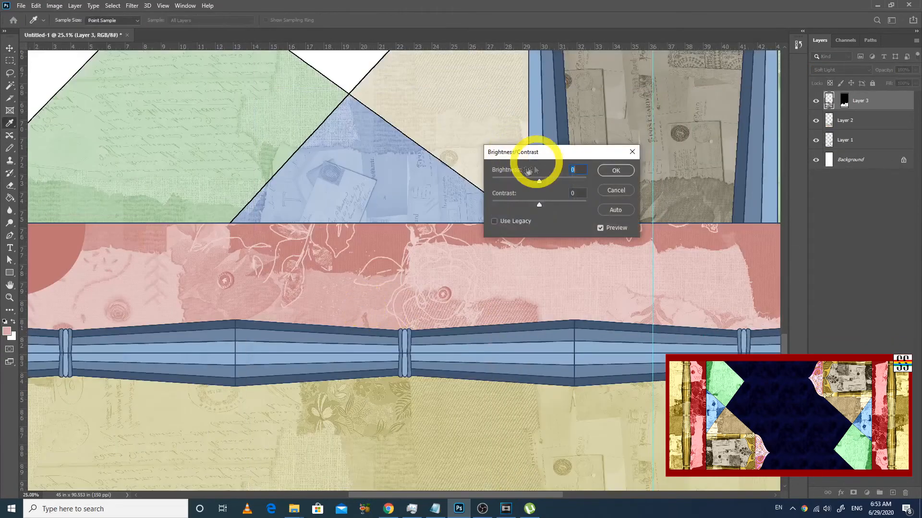
left_click(494, 221)
left_click_drag(540, 206, 587, 201)
left_click(613, 170)
key("v")
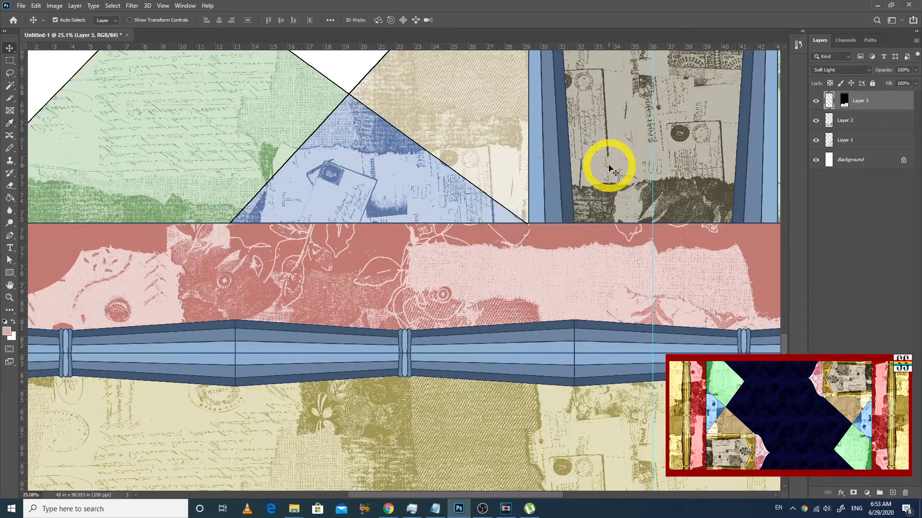
- Compare the scene with and without the collage texture by toggling the visibility of the layers
key("ctrl+minus")
key("ctrl+minus")
key("ctrl+minus")
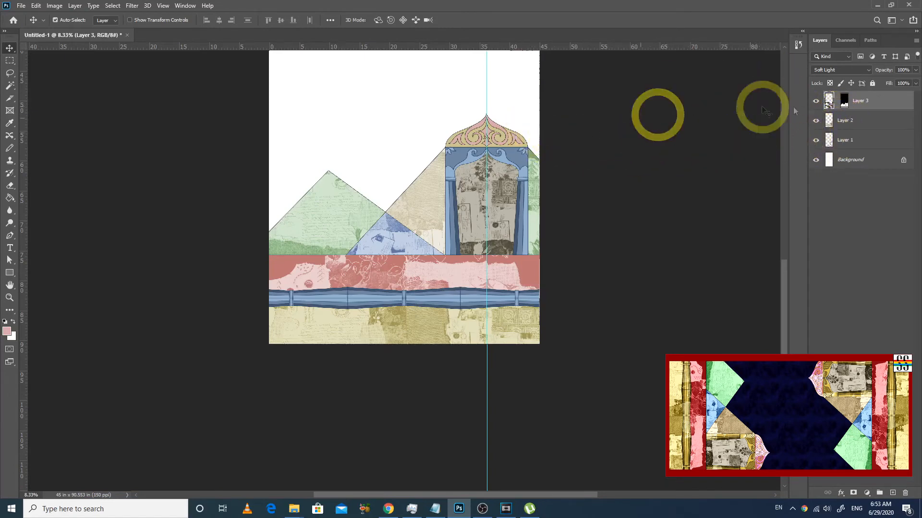
left_click(825, 105, "ctrl")
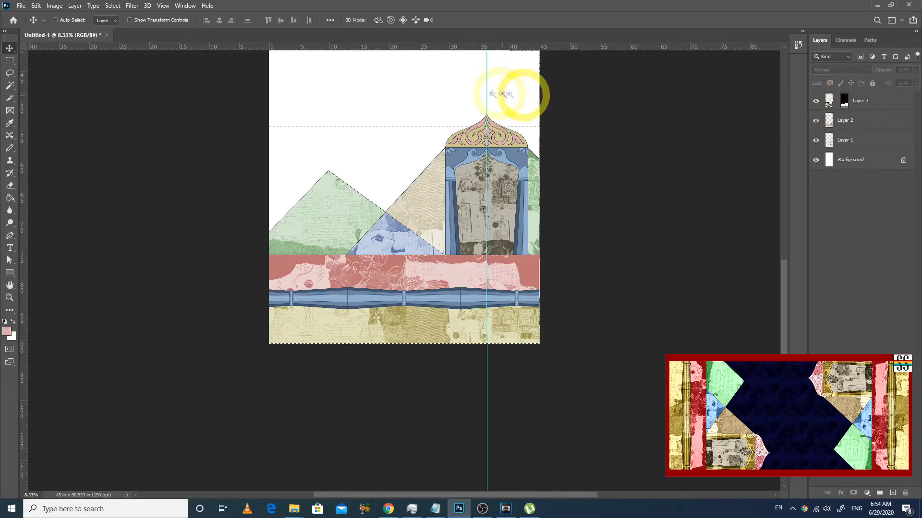
scroll(574, 244, "up", 3)
scroll(573, 244, "down", 2)
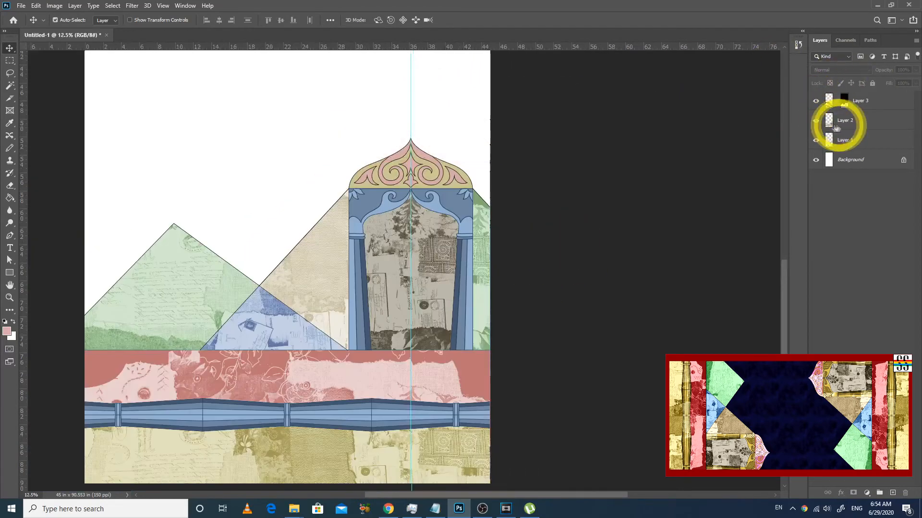
left_click(816, 101)
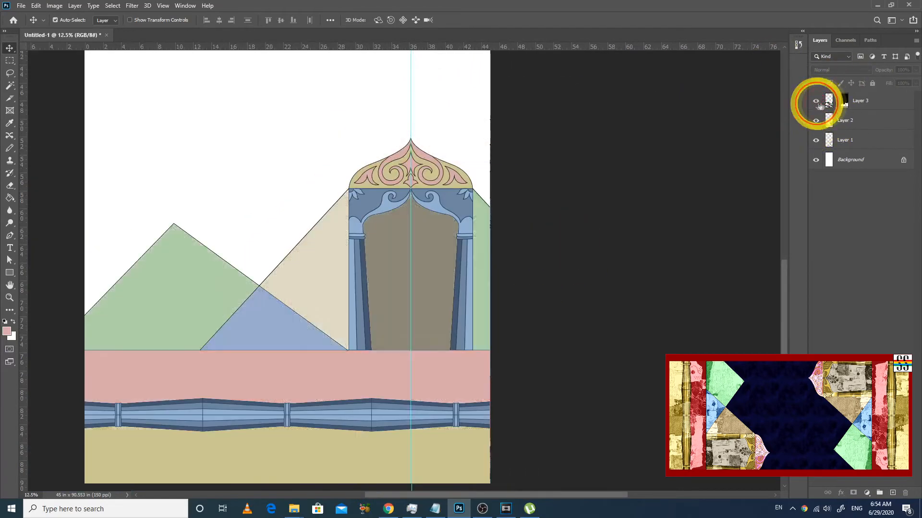
left_click(816, 141)
left_click(816, 140)
- Try inverting the tones of the collage on Layer 3
left_click(825, 100)
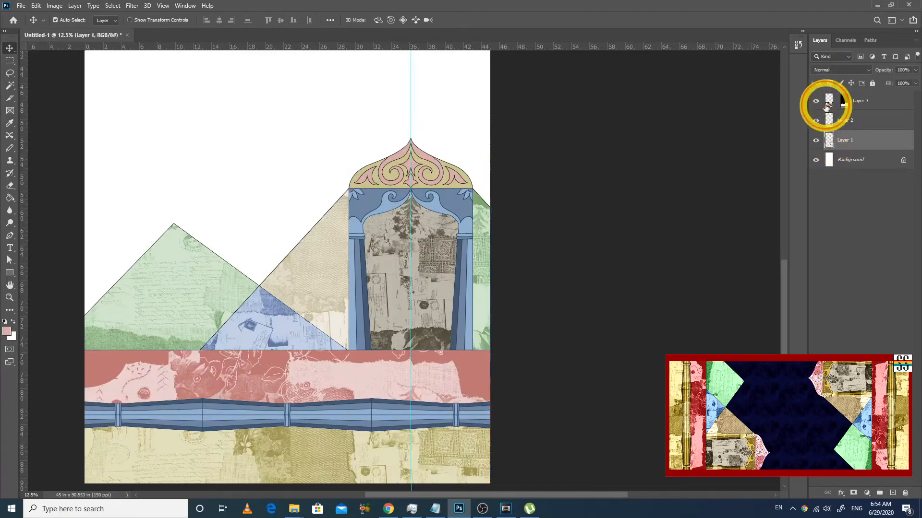
key("ctrl+i")
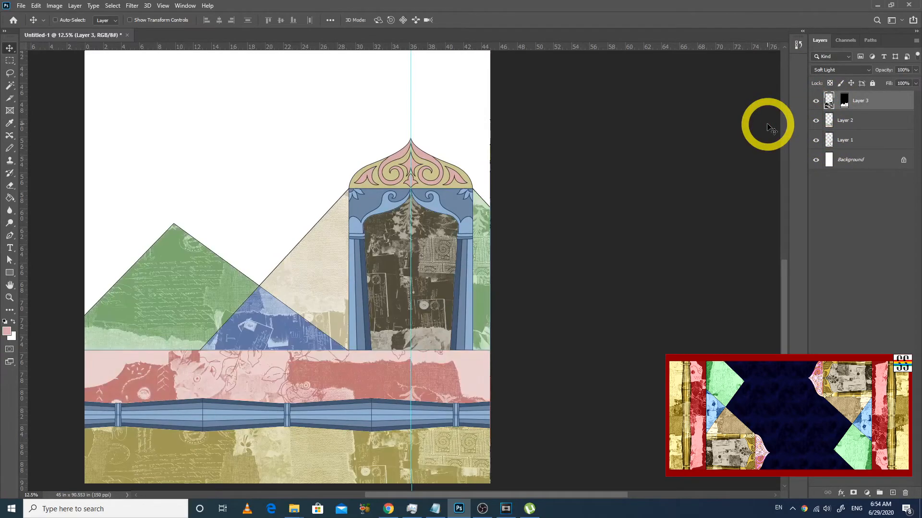
key("ctrl+i")
- Set Layer 3's blend mode to Color Burn and reduce its opacity to 49%
left_click(836, 71)
scroll(843, 71, "up", 2)
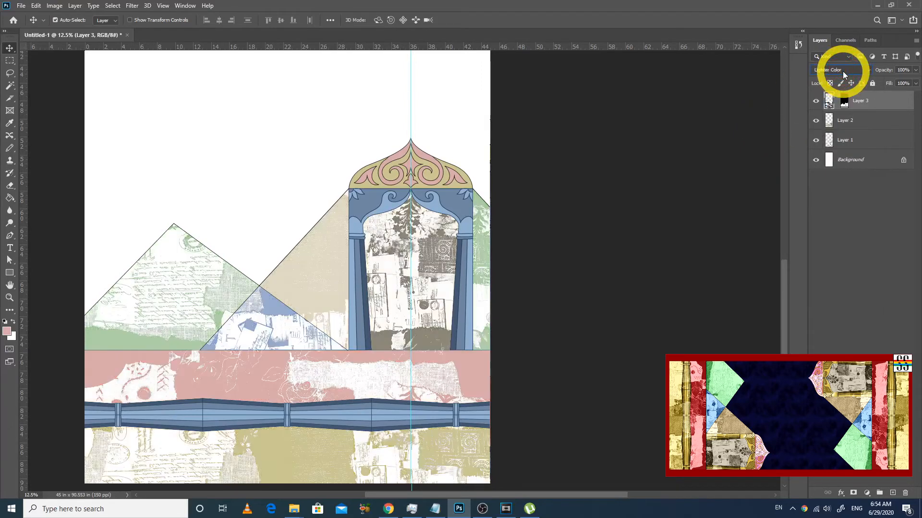
scroll(842, 71, "up", 3)
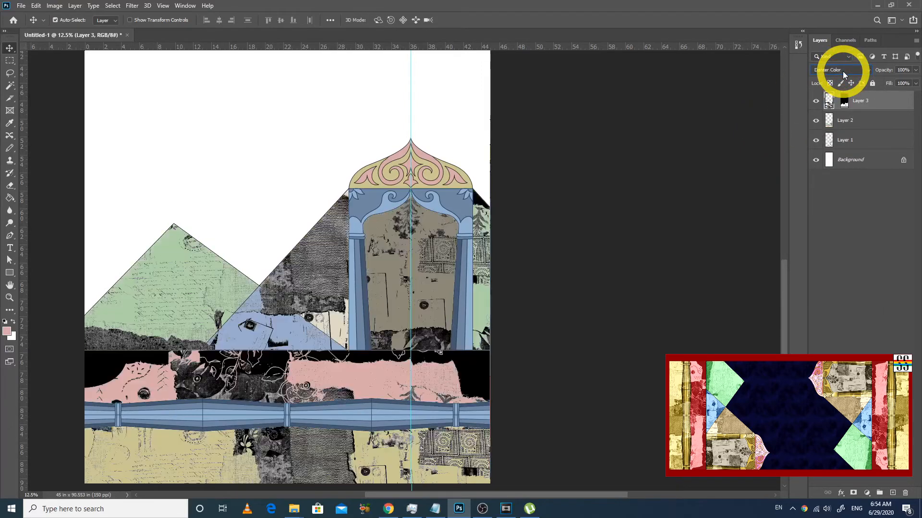
scroll(843, 71, "up", 1)
scroll(842, 71, "up", 2)
scroll(843, 71, "down", 2)
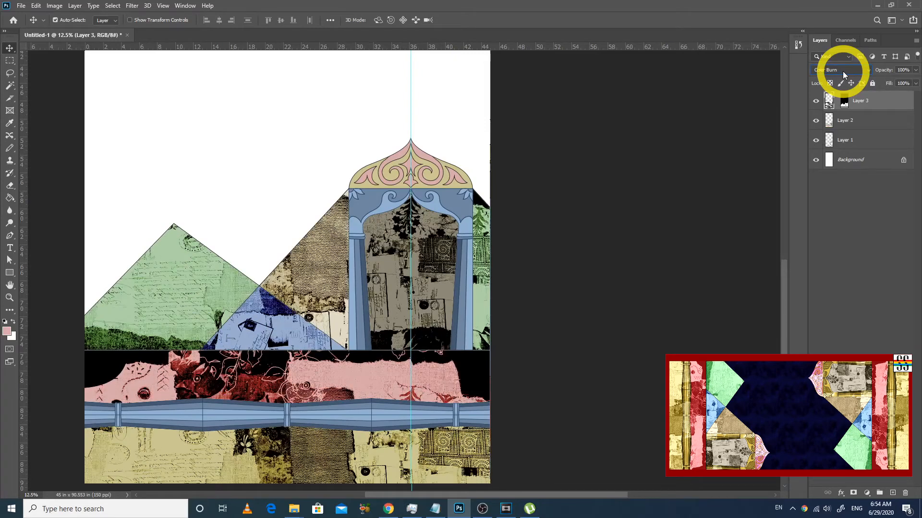
left_click_drag(883, 81, 889, 79)
key("ctrl+minus")
left_click_drag(453, 302, 535, 472)
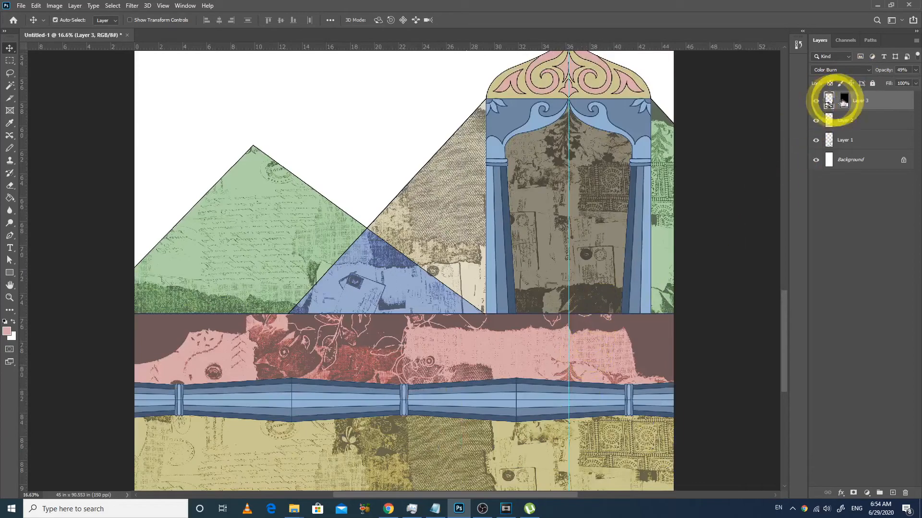
- Check the contents of Layer 2 and Layer 1 by toggling their visibility, and make Layer 1 active
left_click(816, 121)
left_click(816, 122)
left_click(816, 122)
left_click(816, 140)
left_click(816, 140)
left_click(831, 140)
- Try selecting the navy outline at the arch's base and all similar areas with the Magic Wand at tolerance 50
left_click_drag(584, 311, 635, 340)
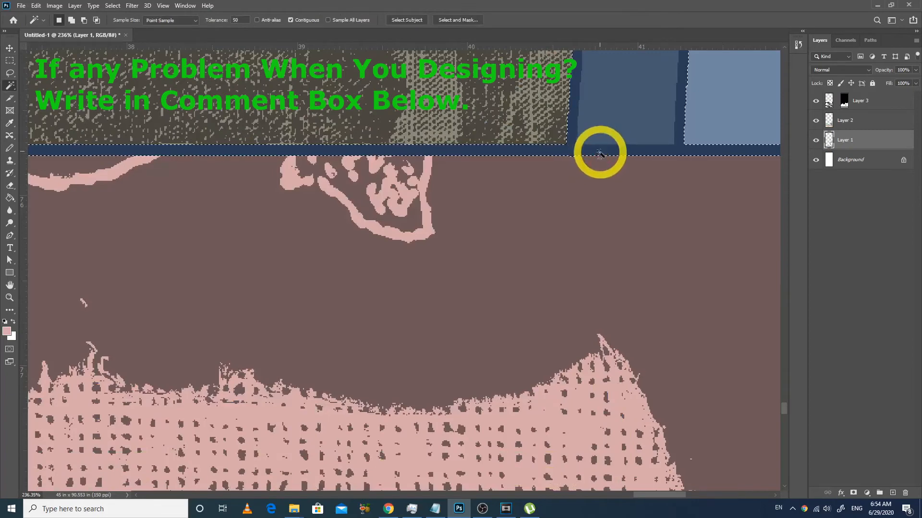
key("alt+s")
key("r")
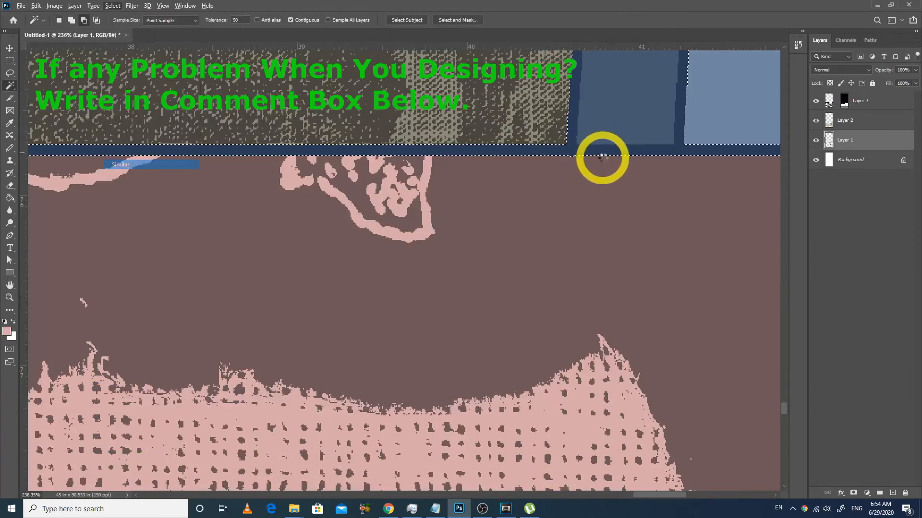
key("ctrl+minus")
key("ctrl+minus")
key("ctrl+minus")
key("ctrl+minus")
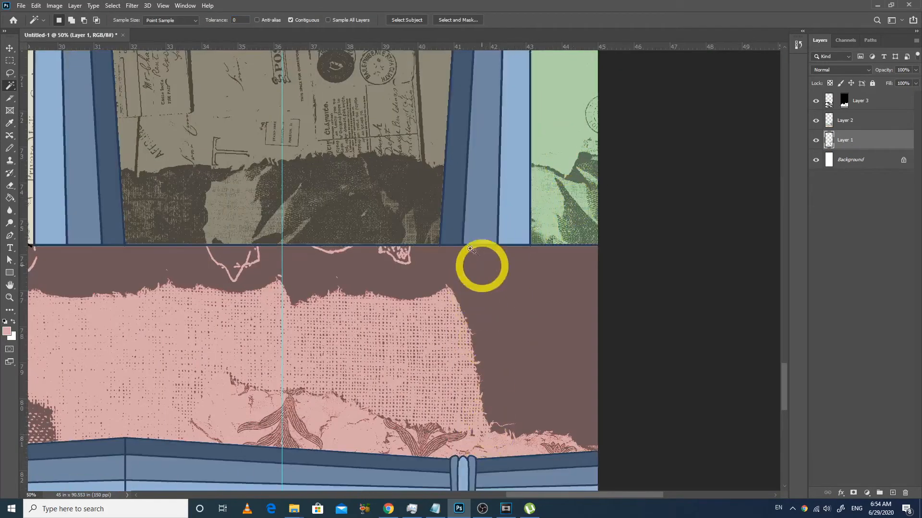
- Select the navy outline on Layer 1 with the Magic Wand at tolerance 0 and extend the selection to all similar areas
scroll(480, 245, "up", 10)
key("alt+s")
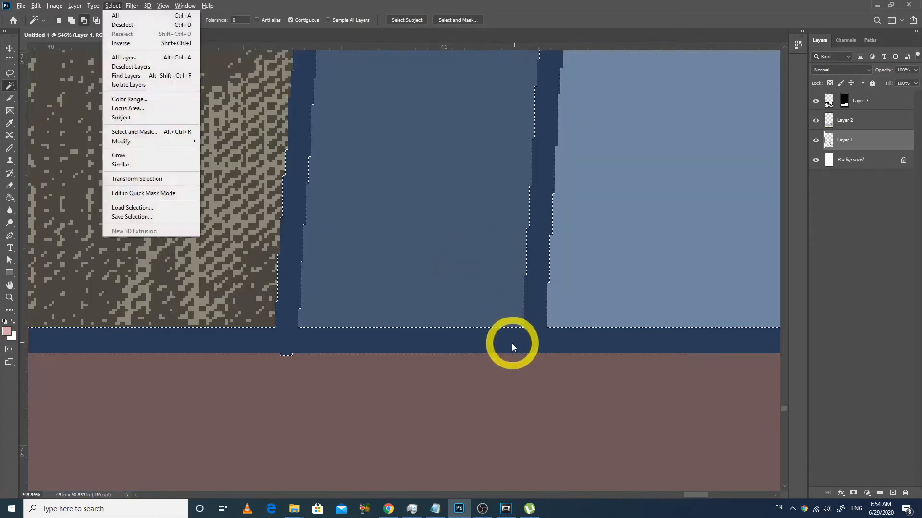
key("r")
scroll(504, 286, "down", 12)
scroll(505, 286, "down", 2)
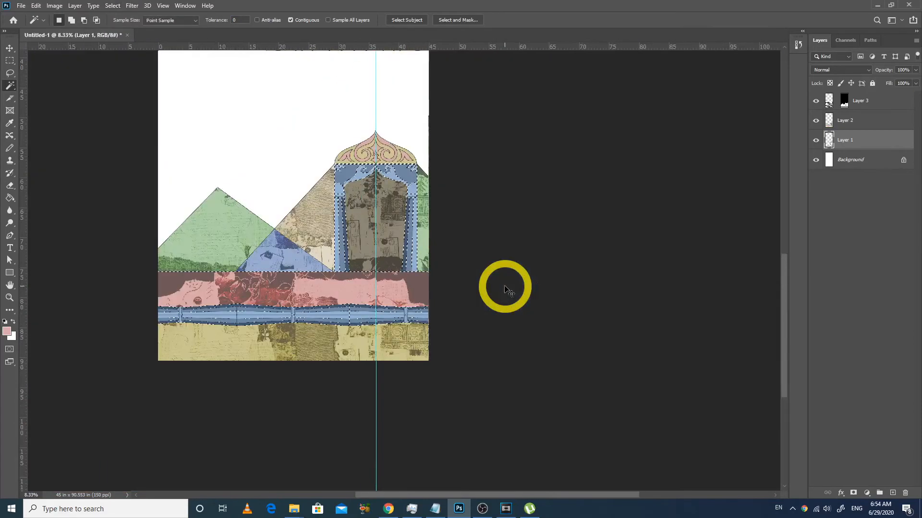
- Separate the selected outlines from Layer 1 onto their own layer and apply Threshold at level 218
scroll(280, 260, "up", 10)
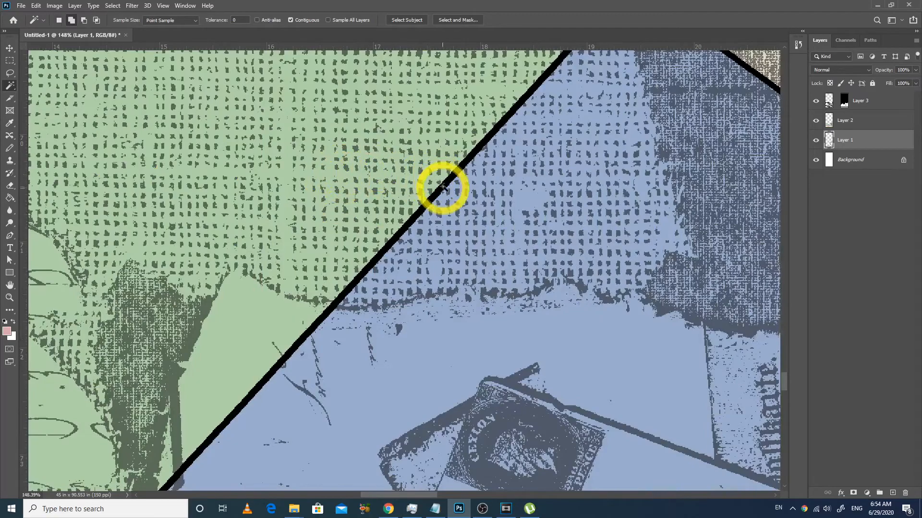
key("ctrl+j")
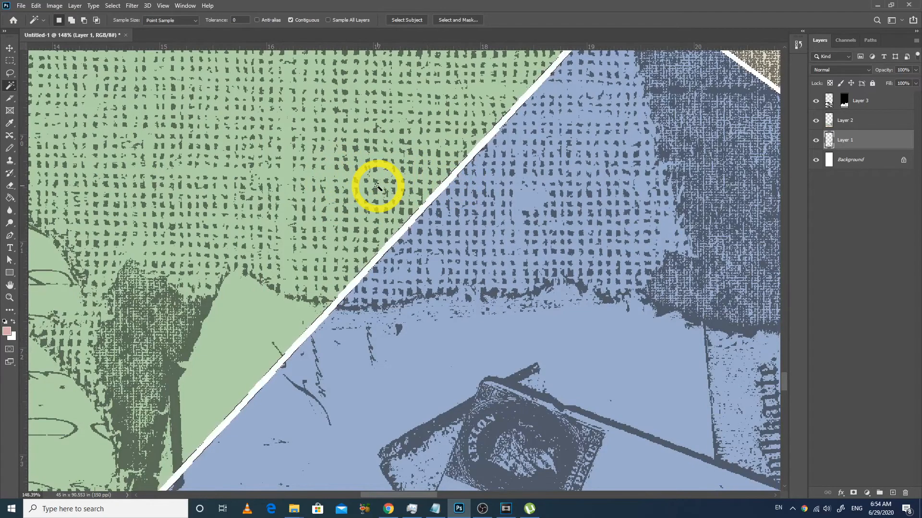
scroll(378, 187, "down", 5)
scroll(379, 188, "down", 1)
key("alt+i")
key("a")
key("t")
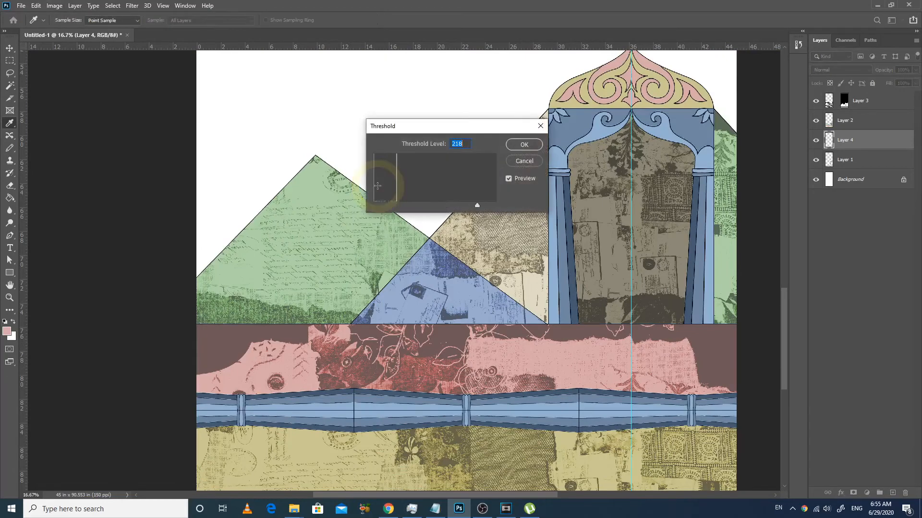
key("Return")
- Move the outline layer, Layer 4, to the top of the stack and load Layer 3's collage as a selection
key("w")
left_click_drag(834, 144, 830, 94)
left_click(828, 122)
left_click(829, 120, "ctrl")
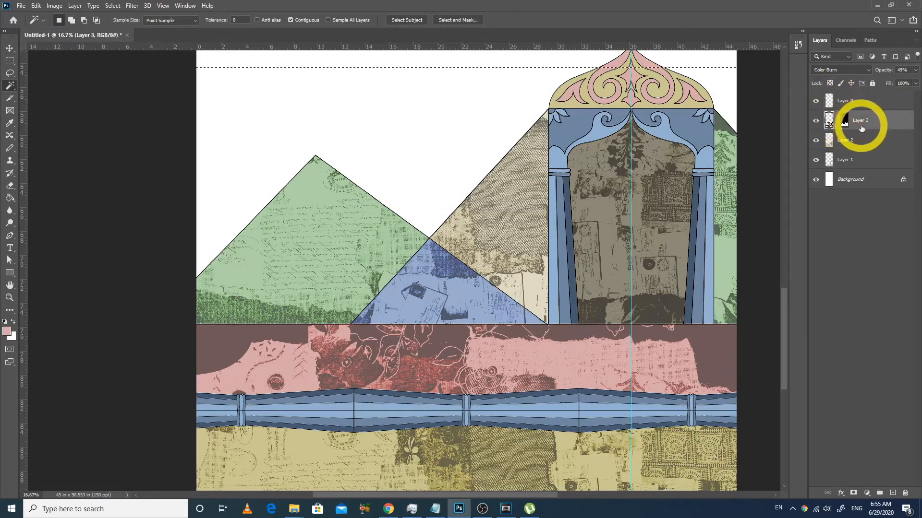
- Load Layer 1's contents as a selection and paste the collage into it as a masked layer
left_click(816, 142)
left_click(816, 143)
left_click(816, 143)
left_click(816, 159)
left_click(816, 160)
left_click(837, 160)
left_click(829, 160, "ctrl")
key("ctrl+shift+alt+v")
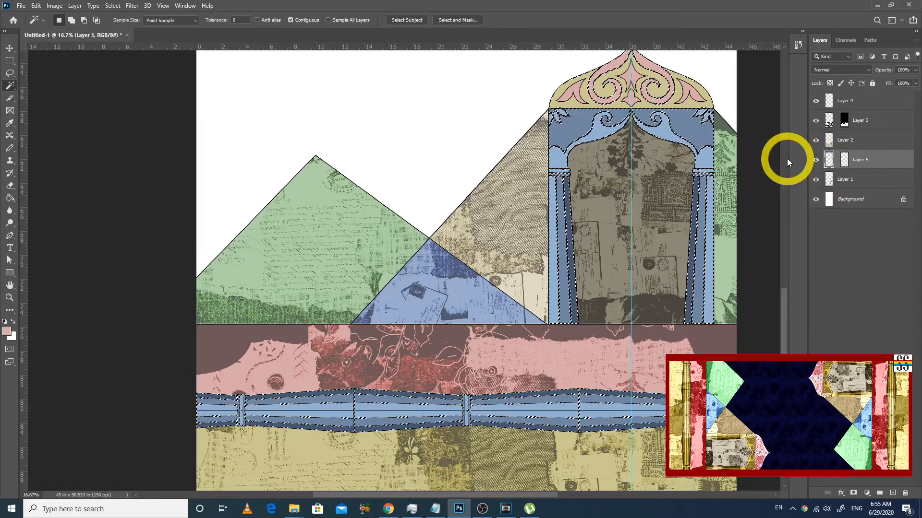
- Compare blend modes for the pasted collage on Layer 5 and set it to Soft Light
key("ctrl+minus")
left_click(840, 69)
left_click(836, 295)
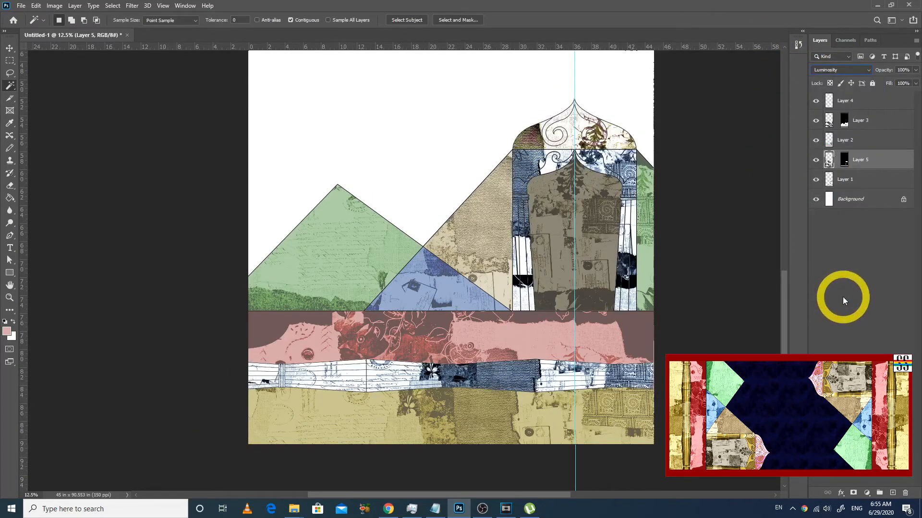
key("Up")
key("Up")
key("Up")
key("Up")
key("Up")
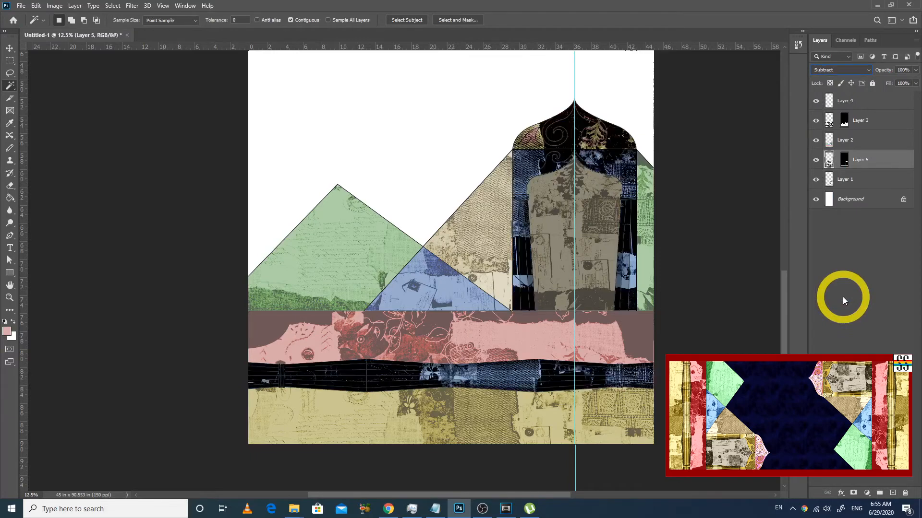
key("Up")
key("Up")
key("Up")
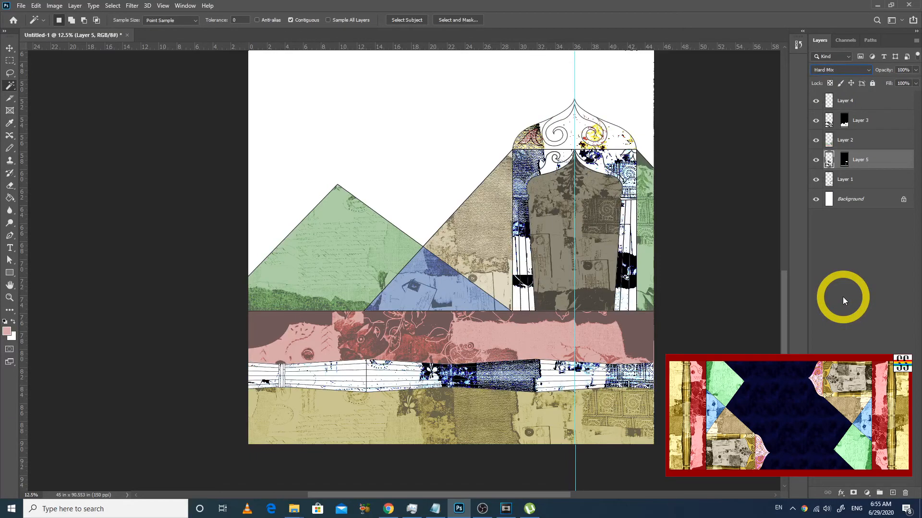
key("Up")
key("Up")
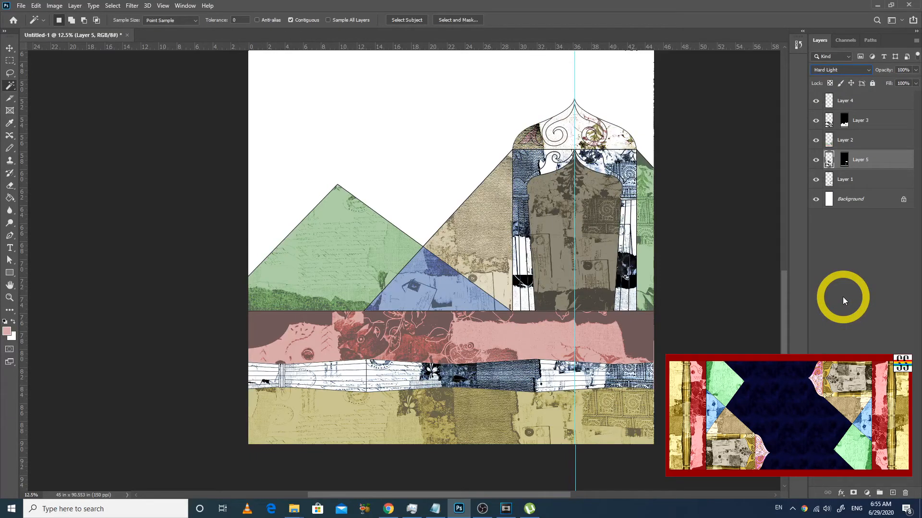
key("Up")
key("Down")
- Apply the previous transform again to Layer 5's collage and invert its colours
key("alt+e")
key("a")
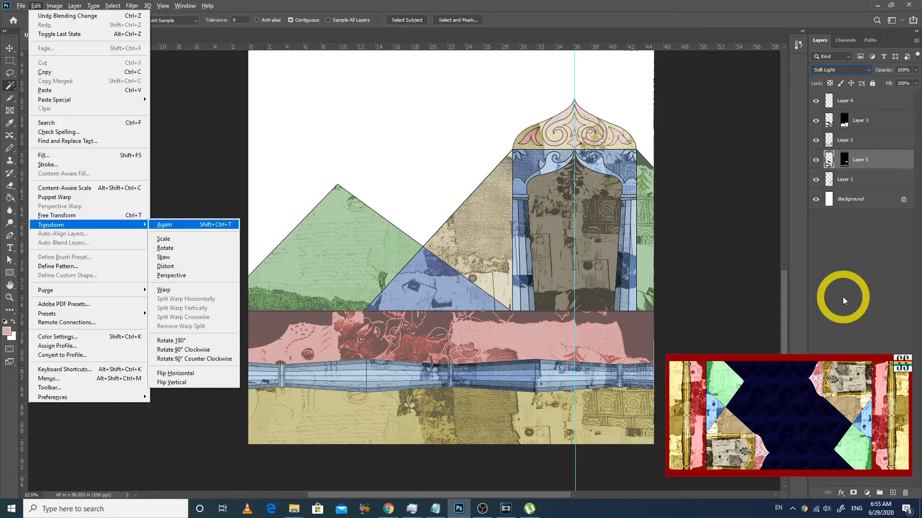
key("Escape")
key("Escape")
key("alt+e")
key("a")
key("Return")
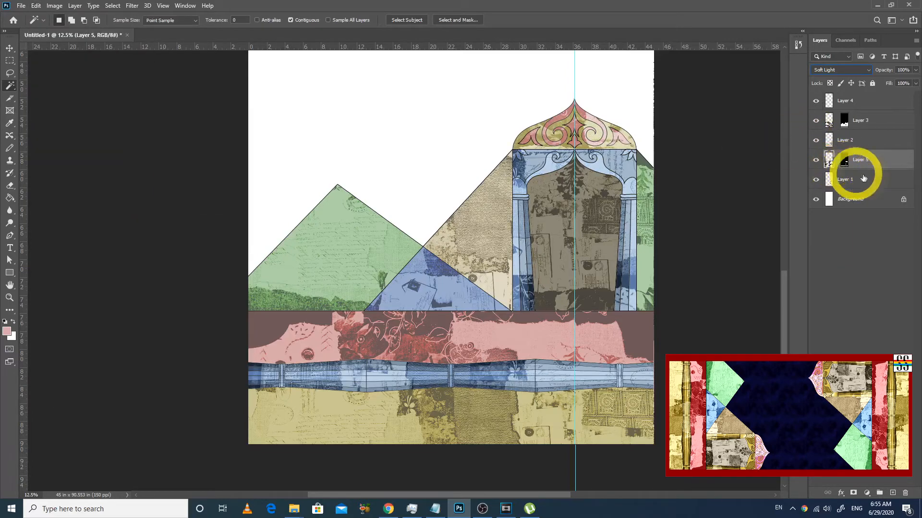
left_click(827, 160)
key("ctrl+i")
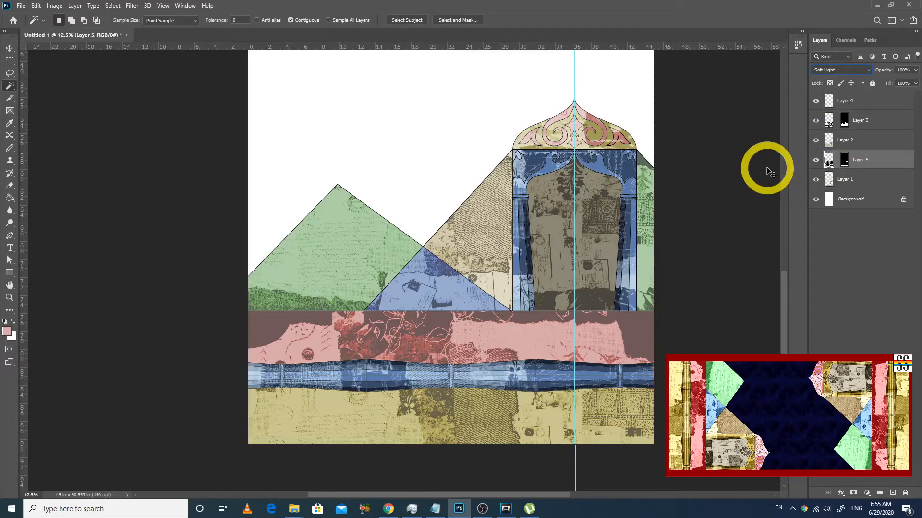
- Try other blend modes on Layer 2, from Luminosity through Subtract and Color Dodge, and return it to Normal
key("ctrl+minus")
left_click(845, 139)
left_click(840, 70)
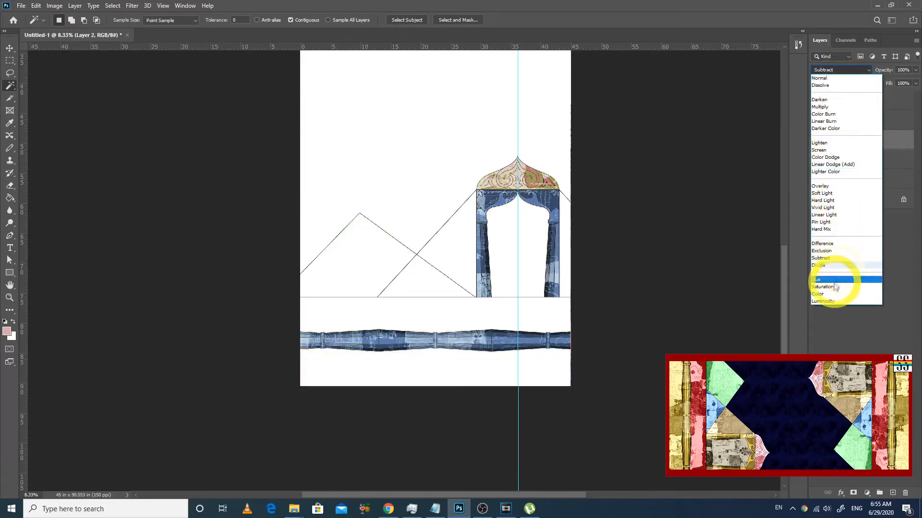
left_click(831, 300)
key("Up")
key("Up")
key("Up")
key("Up")
key("Up")
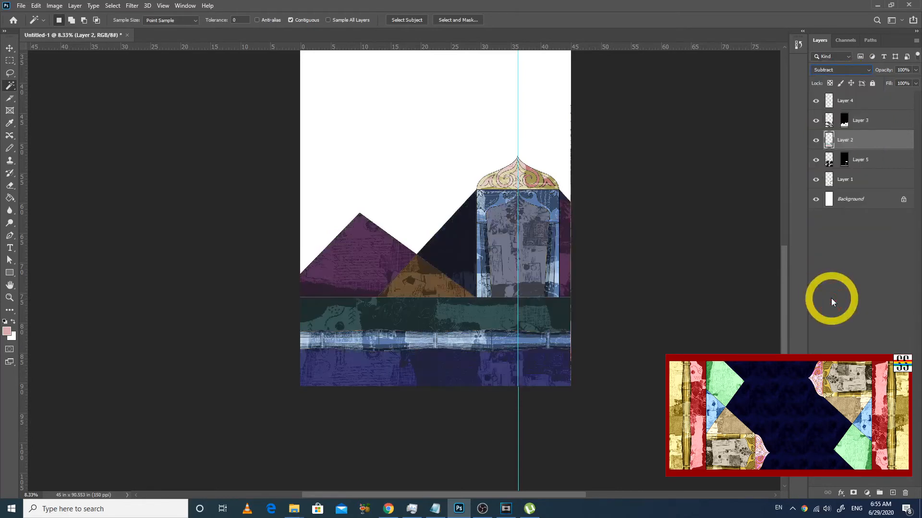
key("Up")
key("Up")
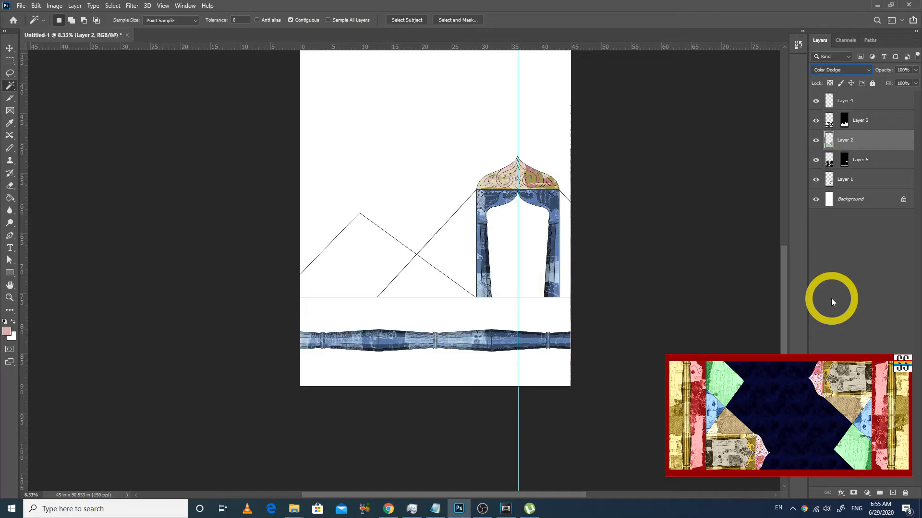
key("Up")
key("Up")
key("Up")
key("Up")
key("Up")
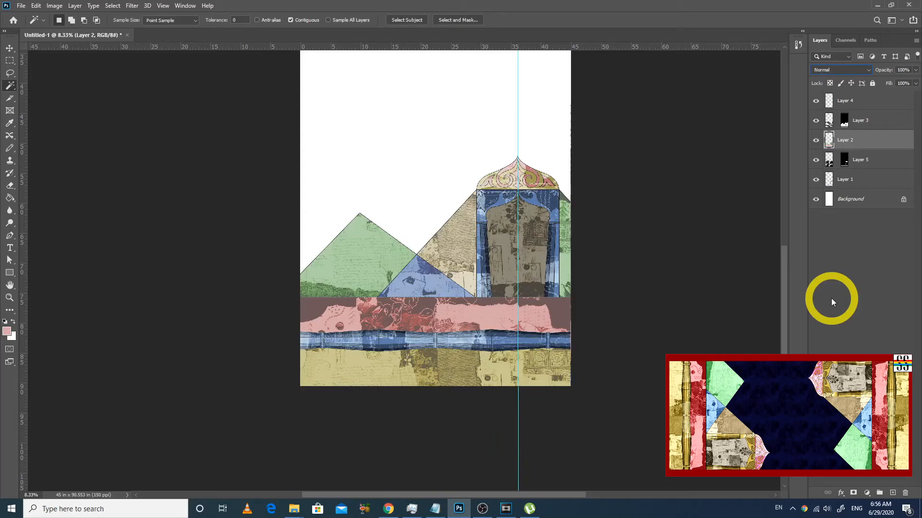
- Compare blend modes for the collage on Layer 3 and set it to Overlay
left_click(815, 140)
left_click(815, 140)
left_click(815, 121)
left_click(816, 121)
left_click(844, 120)
left_click(840, 70)
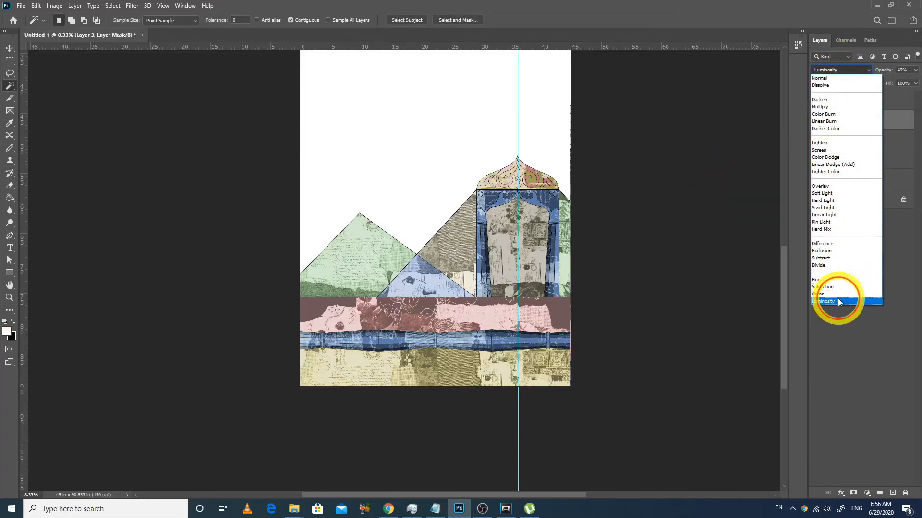
left_click(838, 294)
key("Up")
key("Up")
key("Up")
key("Up")
key("Up")
key("Up")
key("Up")
key("Up")
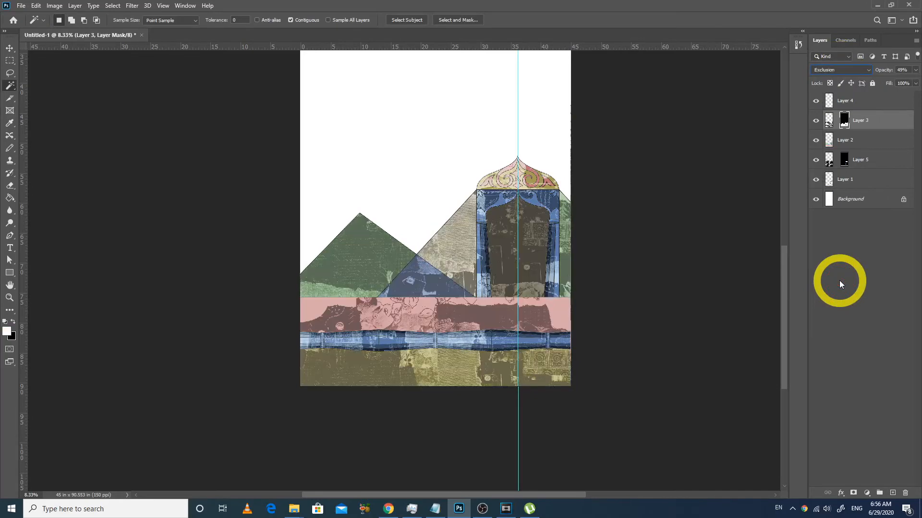
key("Up")
key("Up")
key("Up")
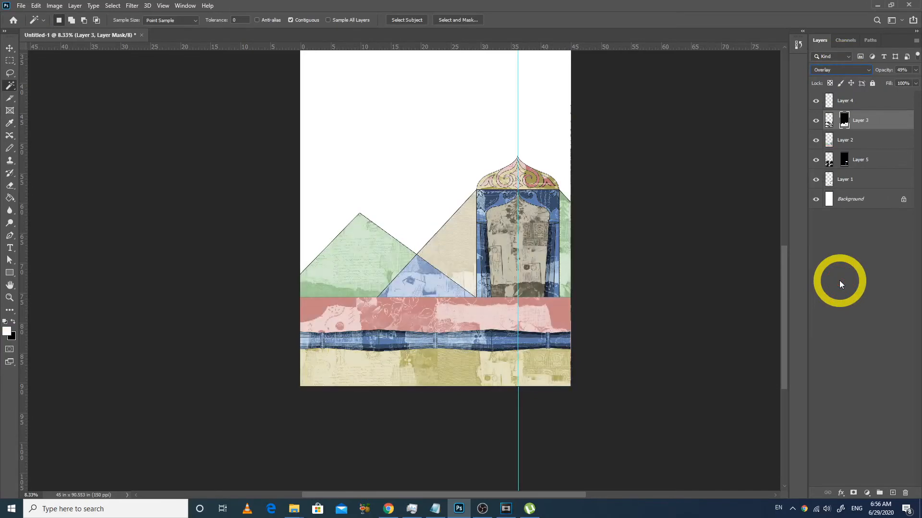
key("Up")
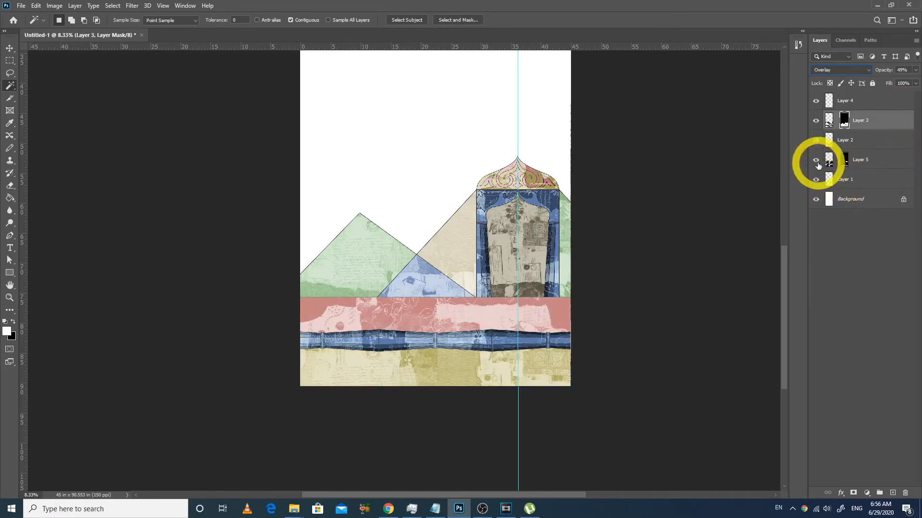
- Check which areas Layer 1 and Layer 2 contain by toggling their visibility
left_click(816, 180)
left_click(815, 181)
left_click(838, 180)
left_click(815, 139)
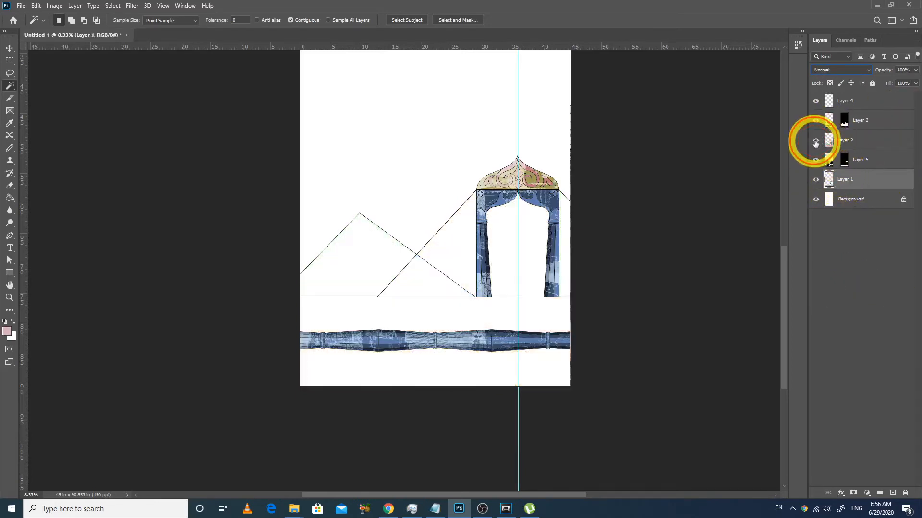
left_click(815, 140)
- Adjust Layer 2 with Brightness/Contrast, setting brightness to -70 and contrast to 40
left_click(840, 136)
key("alt+i")
key("a")
key("c")
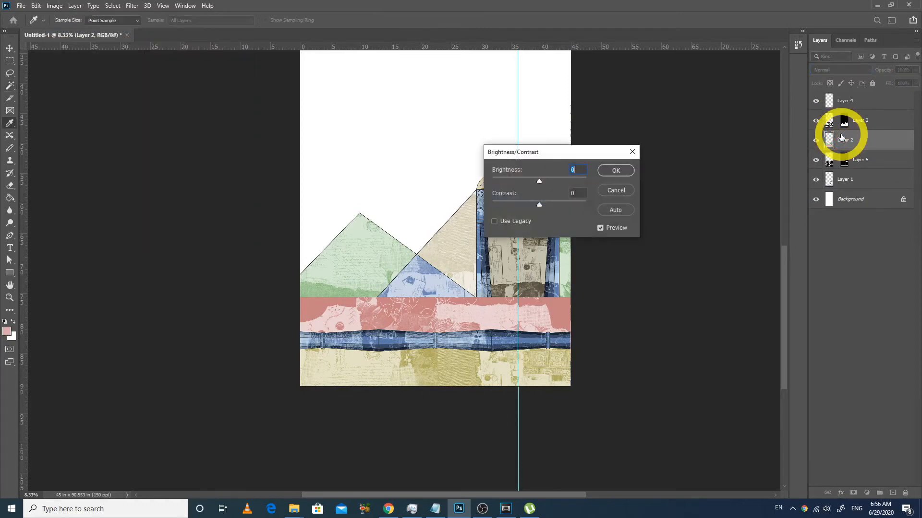
key("shift+Down")
key("shift+Down")
key("shift+Down")
key("shift+Down")
key("shift+Down")
key("shift+Down")
key("shift+Down")
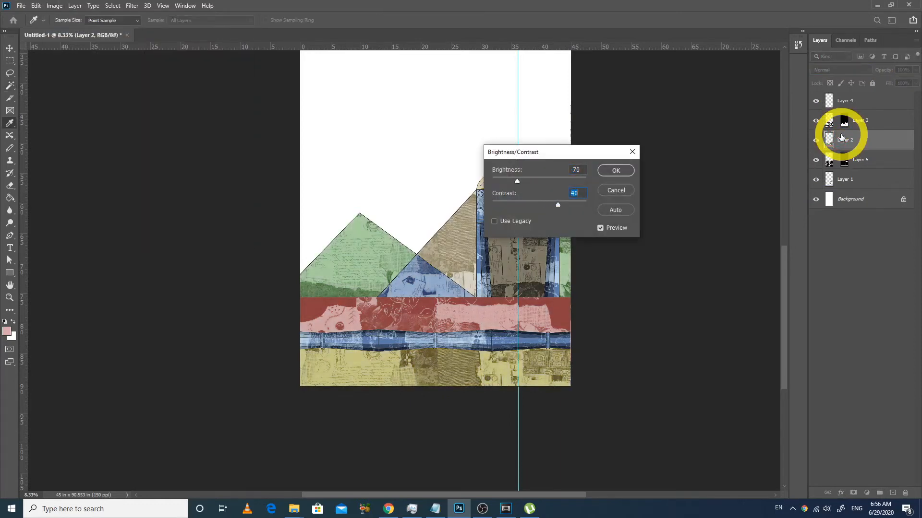
key("Return")
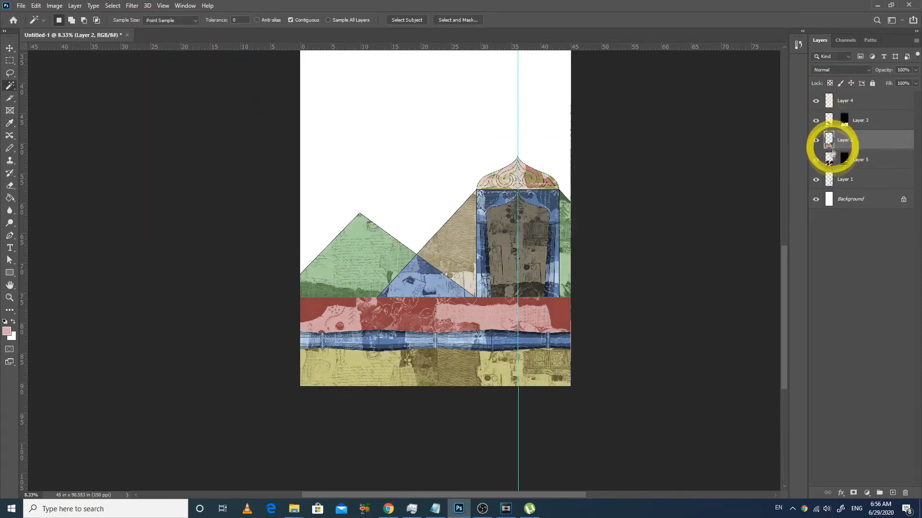
- Check Layer 3's effect on the artwork and reselect Soft Light as Layer 5's blend mode
left_click(831, 122)
left_click(817, 121)
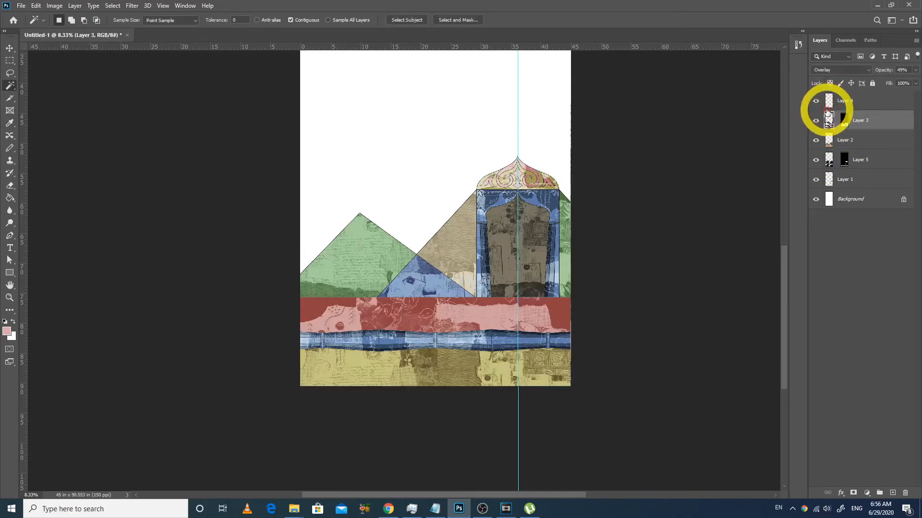
left_click(829, 159)
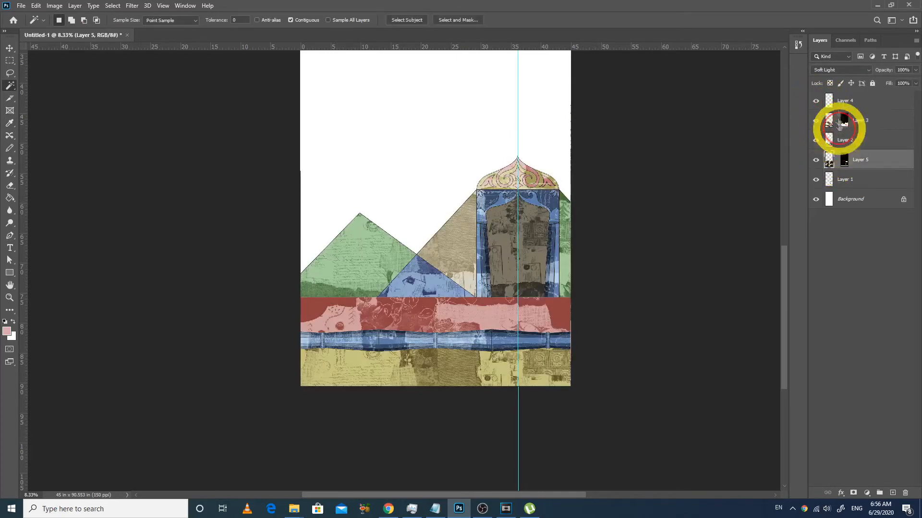
left_click(840, 70)
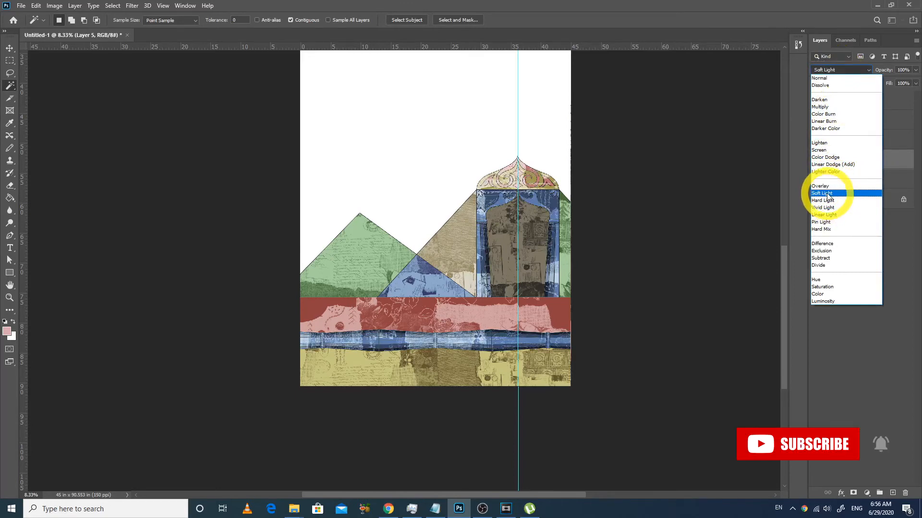
left_click(827, 193)
left_click(825, 193)
- Try inverting the colours of Layer 1 and revert the inversion
left_click(833, 178)
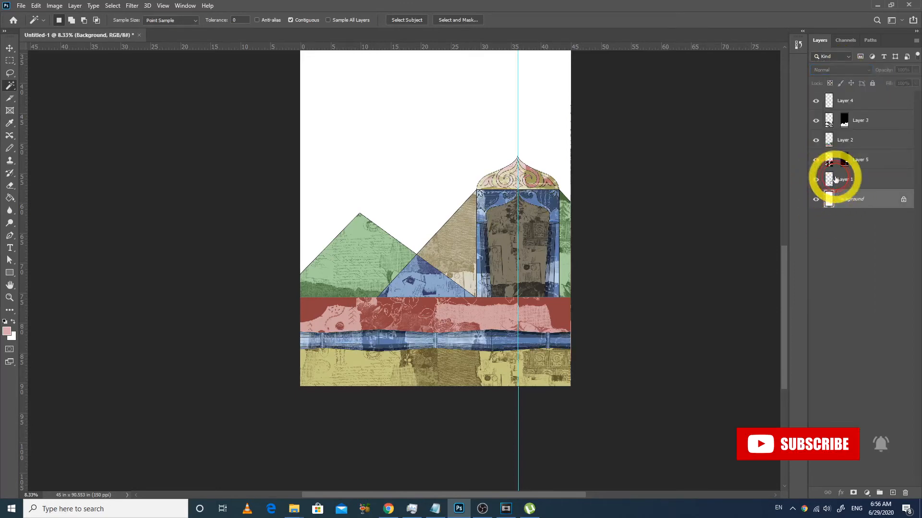
key("ctrl+i")
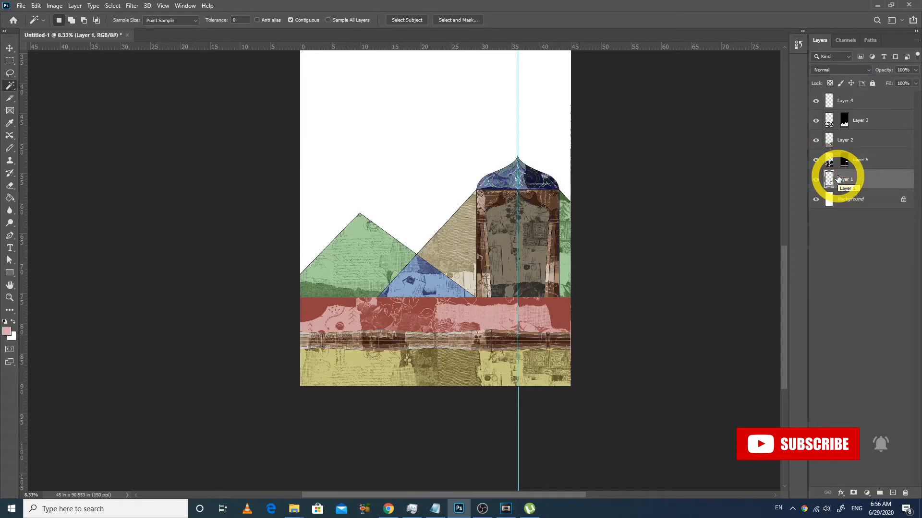
key("ctrl+i")
- Shift the hue of Layer 1 to -147 with Hue/Saturation
key("ctrl+u")
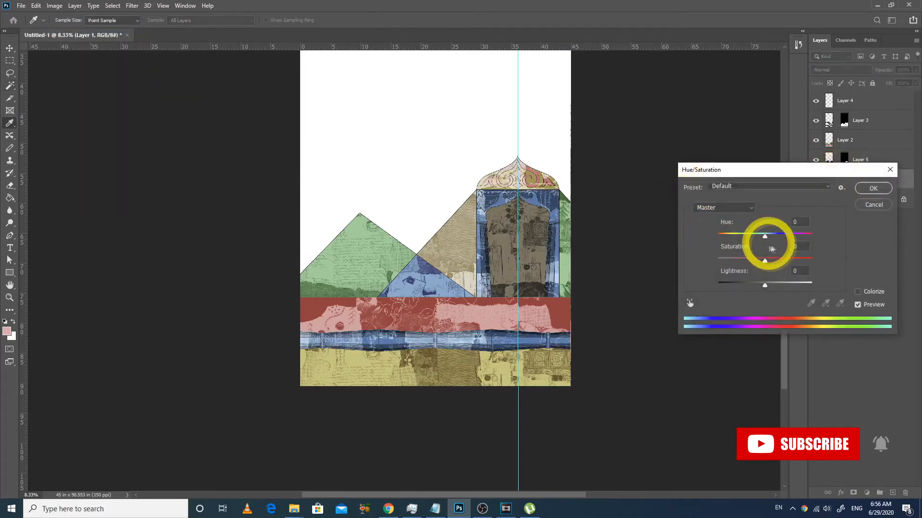
left_click_drag(784, 238, 727, 248)
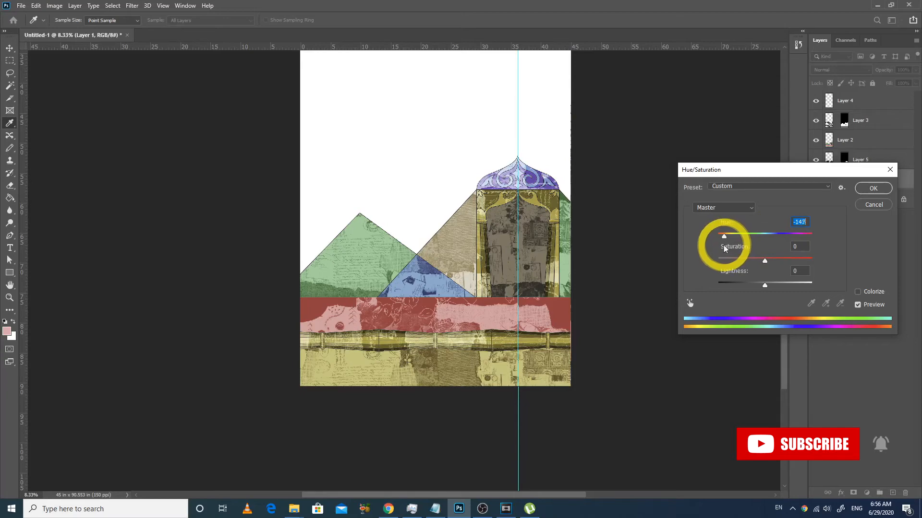
left_click(873, 188)
key("w")
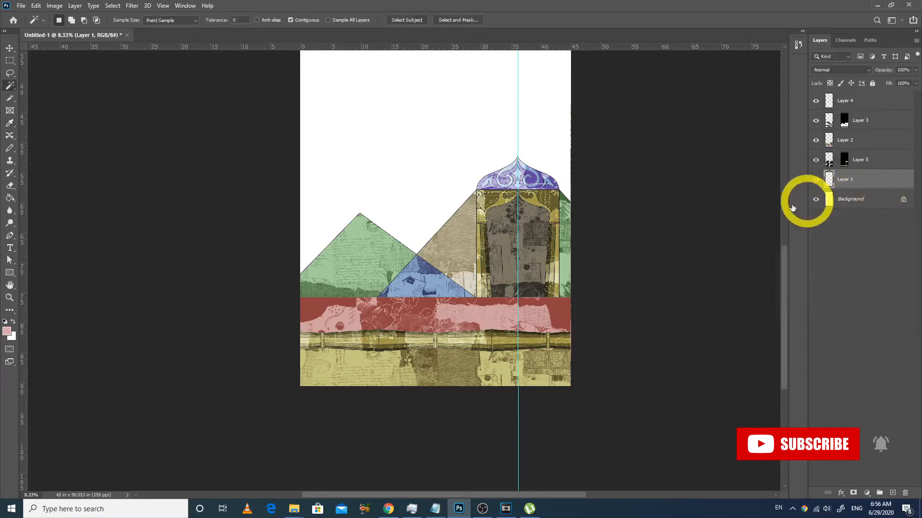
- Select the scrollwork dome above the arch on Layer 1 with the Rectangular Marquee
key("ctrl+minus")
key("ctrl+minus")
left_click_drag(395, 268, 528, 359)
key("ctrl+minus")
key("ctrl+minus")
key("ctrl+minus")
key("m")
left_click_drag(335, 223, 496, 274)
scroll(468, 276, "up", 10)
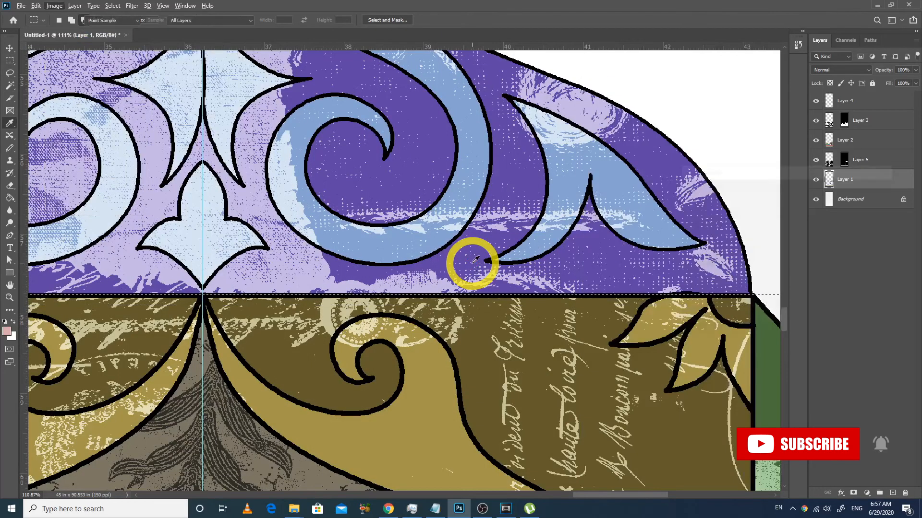
- Shift the selected dome's hue to +120 with Hue/Saturation
key("ctrl+u")
key("shift+Down")
key("shift+Up")
key("shift+Up")
key("shift+Up")
key("shift+Up")
key("shift+Up")
key("shift+Up")
key("shift+Up")
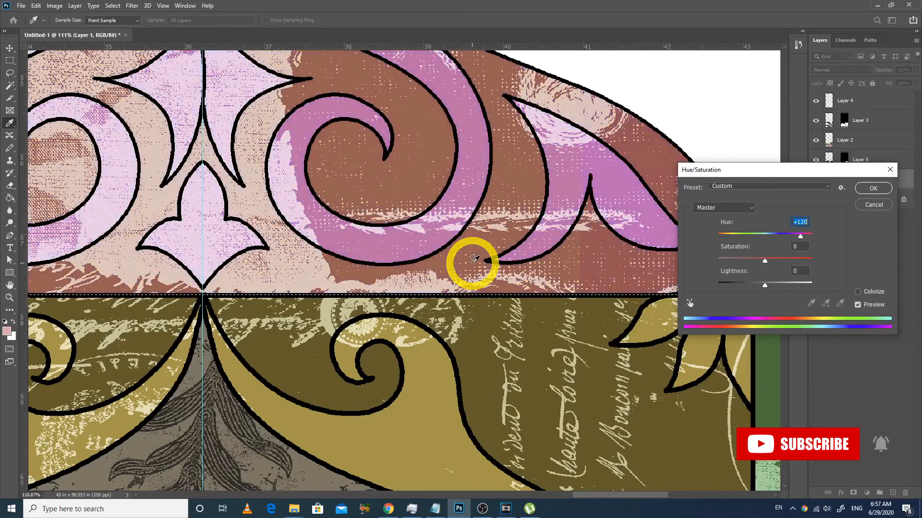
key("Return")
key("ctrl+minus")
key("ctrl+minus")
key("ctrl+minus")
key("ctrl+minus")
key("ctrl+minus")
key("ctrl+minus")
key("ctrl+minus")
key("ctrl+minus")
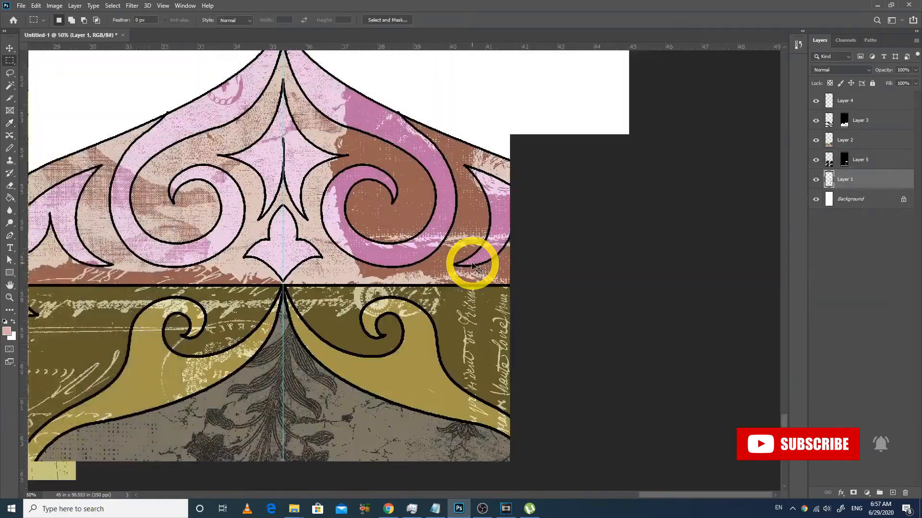
- Rotate the whole canvas 90° counterclockwise
key("ctrl+minus")
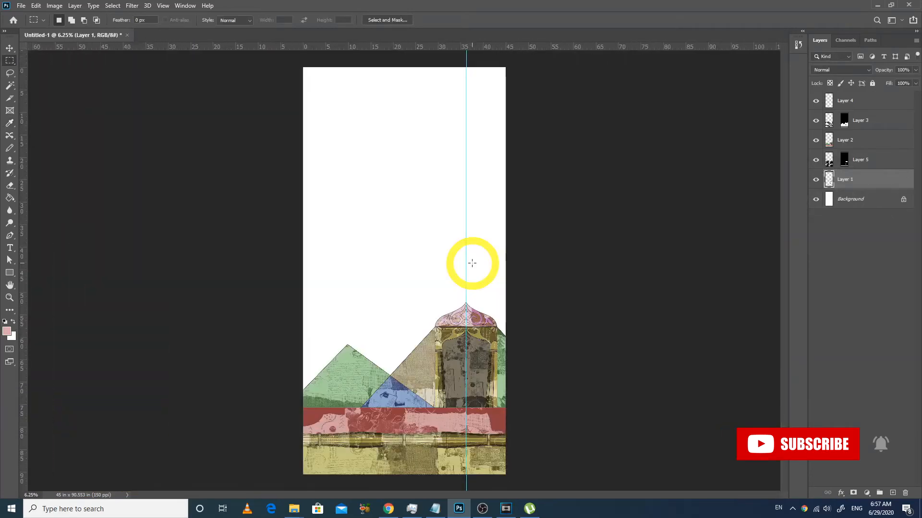
key("alt+i")
key("Escape")
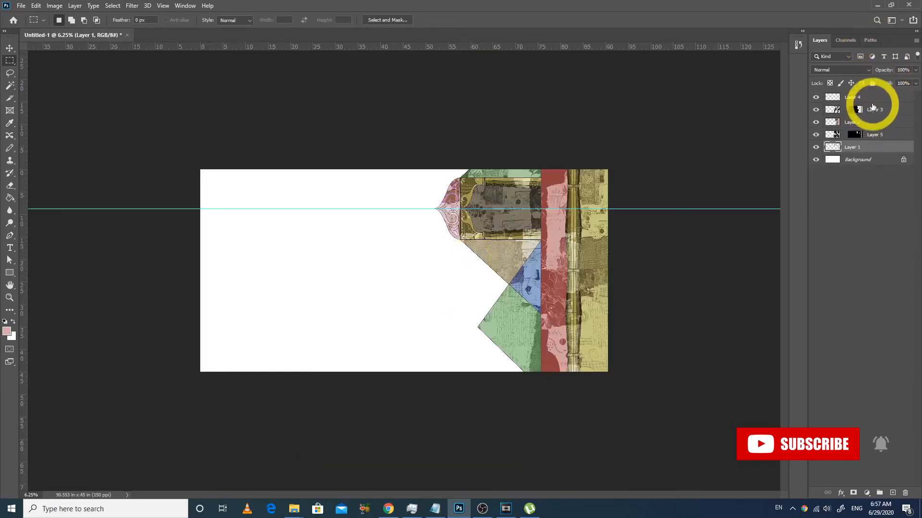
- Flatten the mask of Layer 3 by merging the layer with a new blank layer
left_click(873, 109)
left_click(892, 493)
left_click_drag(856, 109, 870, 126)
left_click(881, 111)
key("ctrl+e")
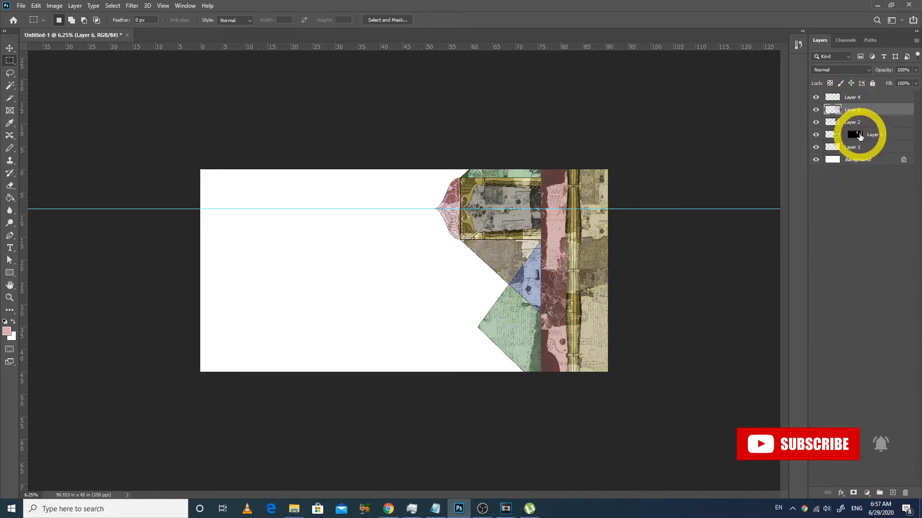
- Flatten the mask of Layer 5 by merging the layer with a new blank layer
left_click(859, 135)
left_click(893, 493, "ctrl")
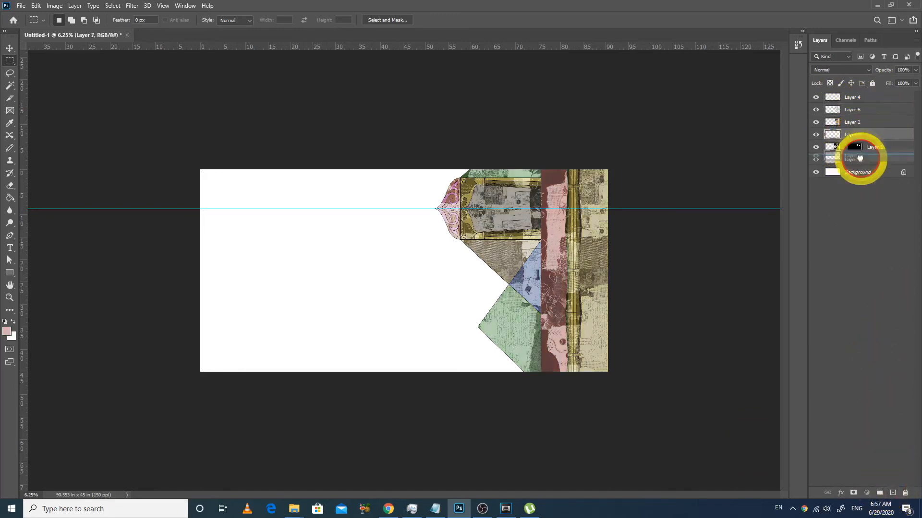
left_click(874, 139)
key("ctrl+e")
- Set Layer 7's blend mode to Soft Light and reduce its opacity to about 79%
left_click_drag(416, 189, 617, 350)
key("ctrl+minus")
left_click(833, 70)
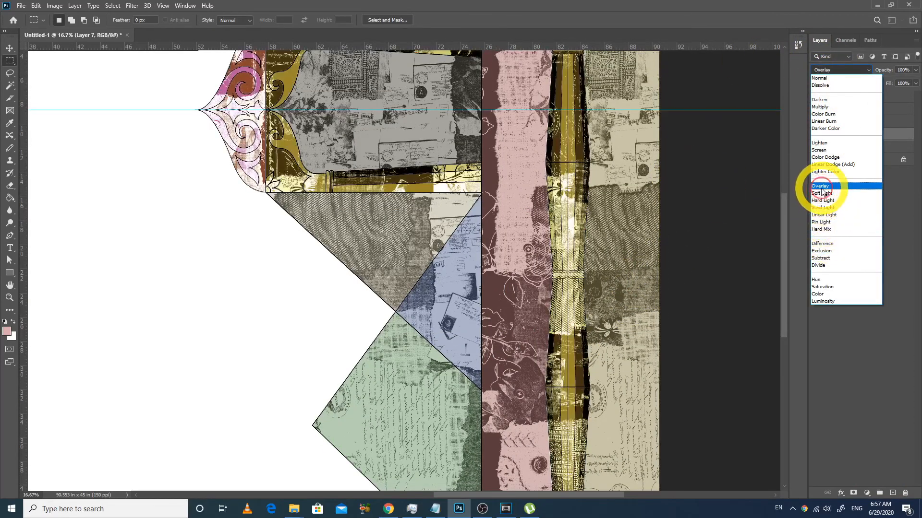
left_click(825, 186)
left_click(839, 70)
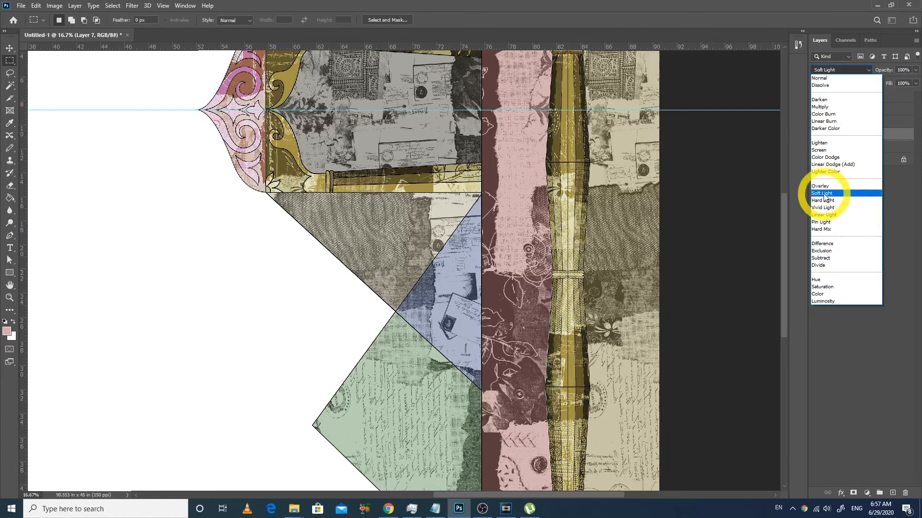
left_click(827, 190)
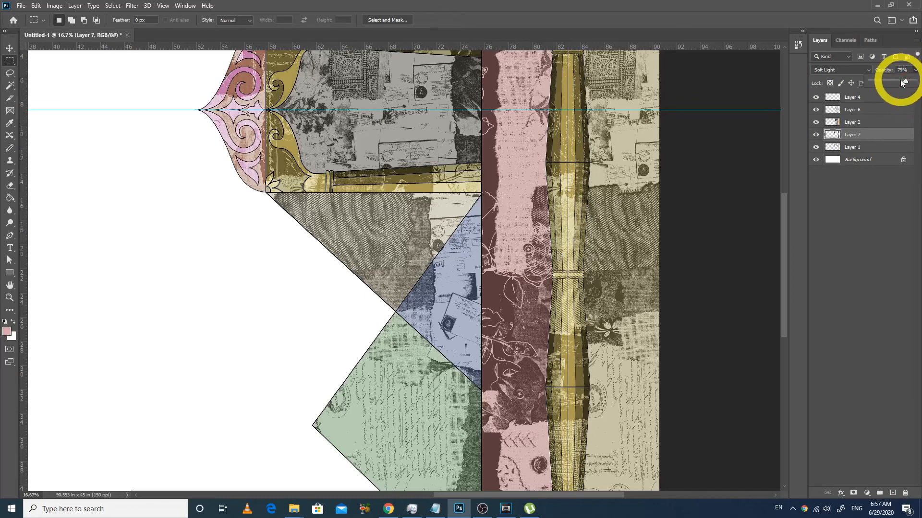
- Duplicate Layers 4, 6, 2, 7 and 1 together, rotate the copies 180° and place them at the opposite end of the canvas
key("ctrl+minus")
key("ctrl+minus")
key("ctrl+minus")
left_click(853, 97)
left_click(852, 147, "shift")
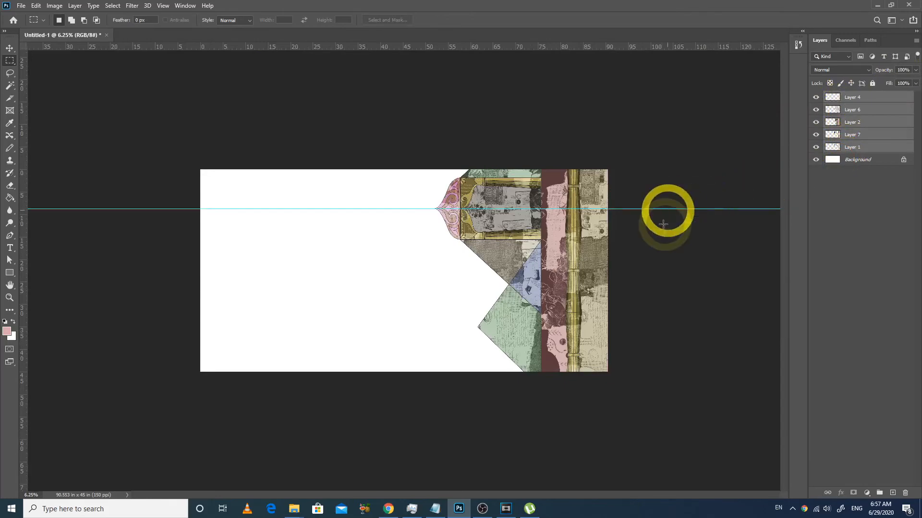
key("ctrl+t")
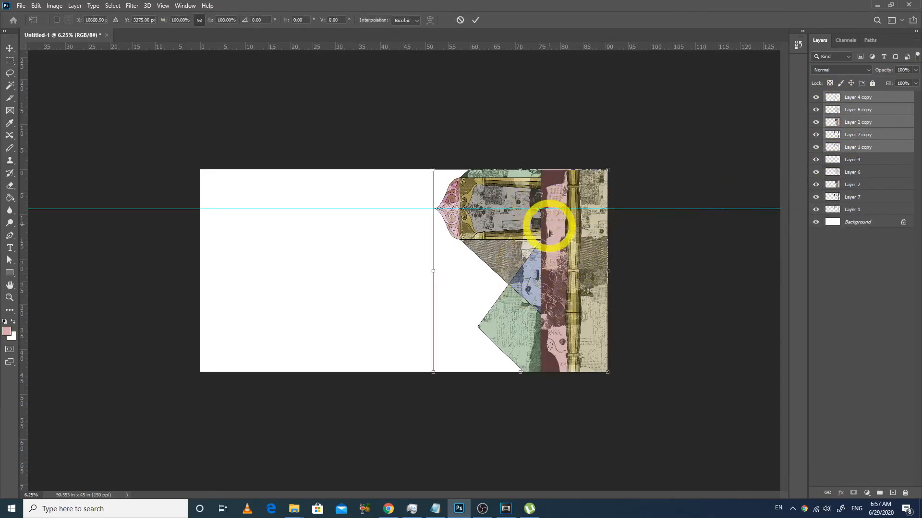
right_click(539, 242)
left_click(570, 378)
left_click_drag(514, 282, 271, 301)
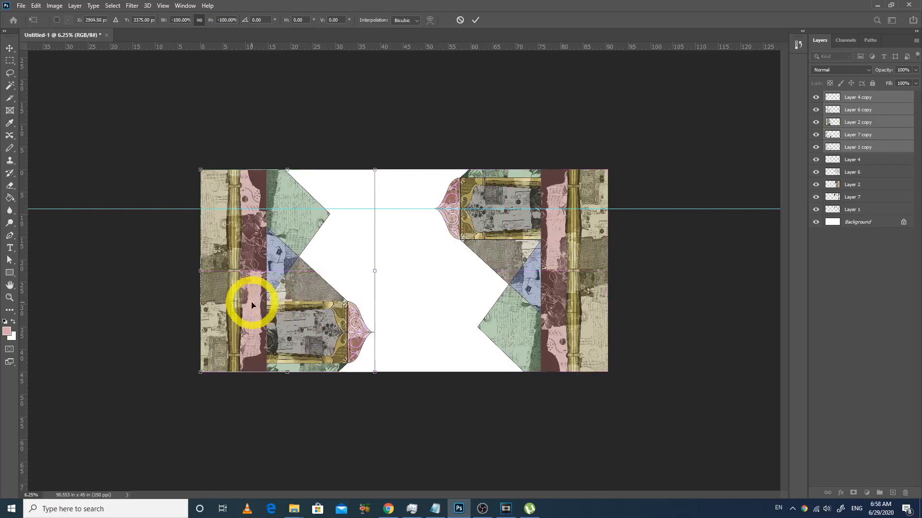
key("Return")
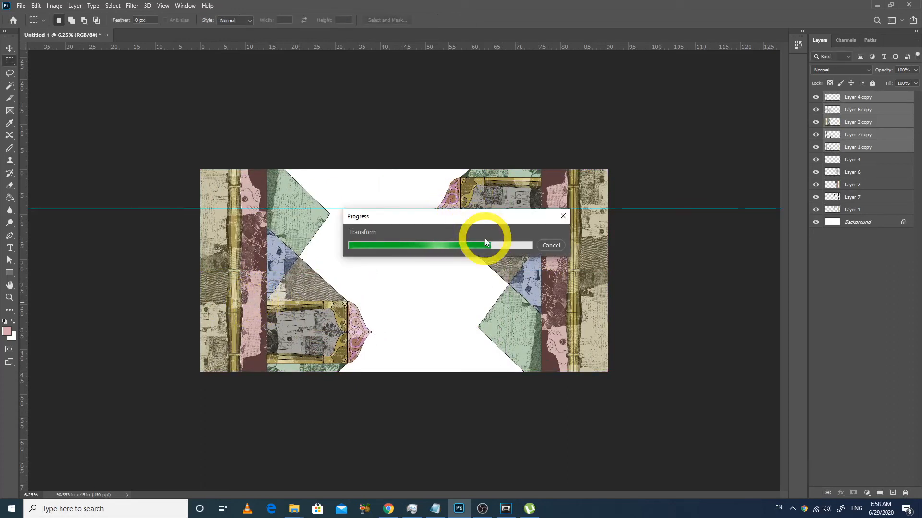
- Fill the Background layer with a dark navy blue
left_click(843, 229)
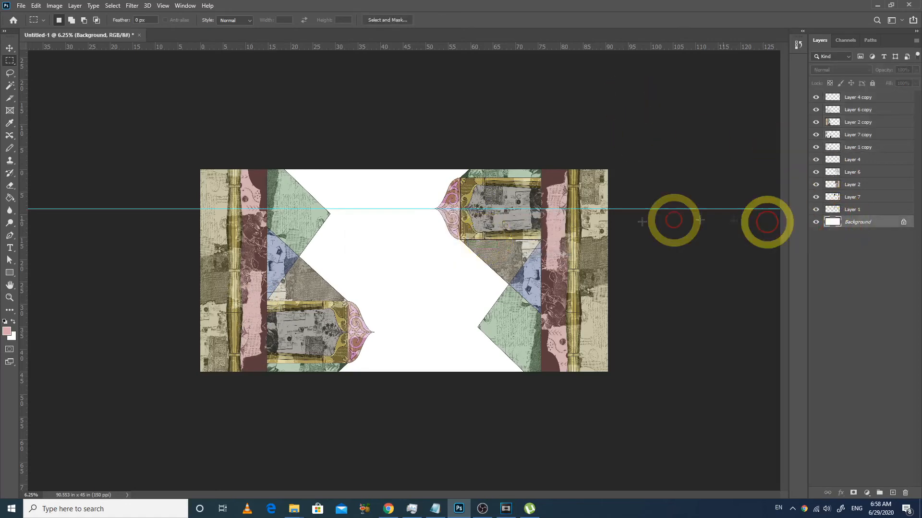
left_click(7, 332)
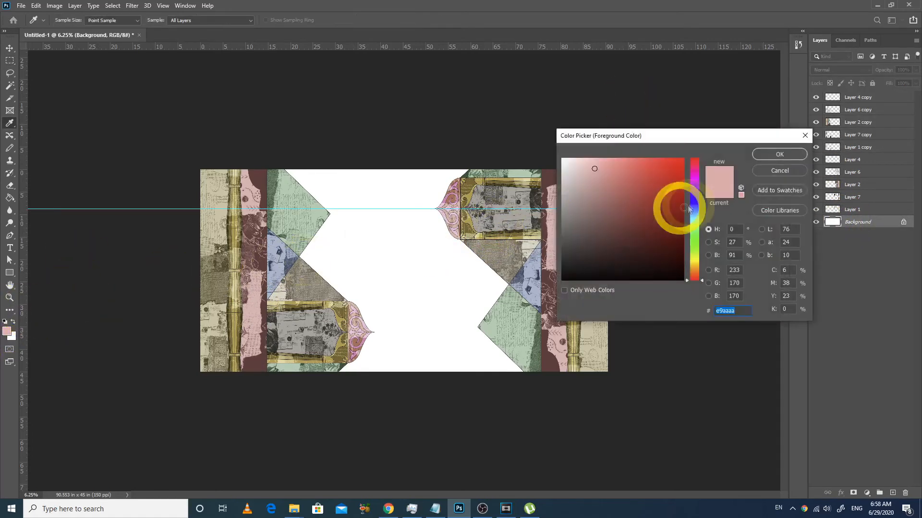
left_click(669, 232)
left_click(778, 154)
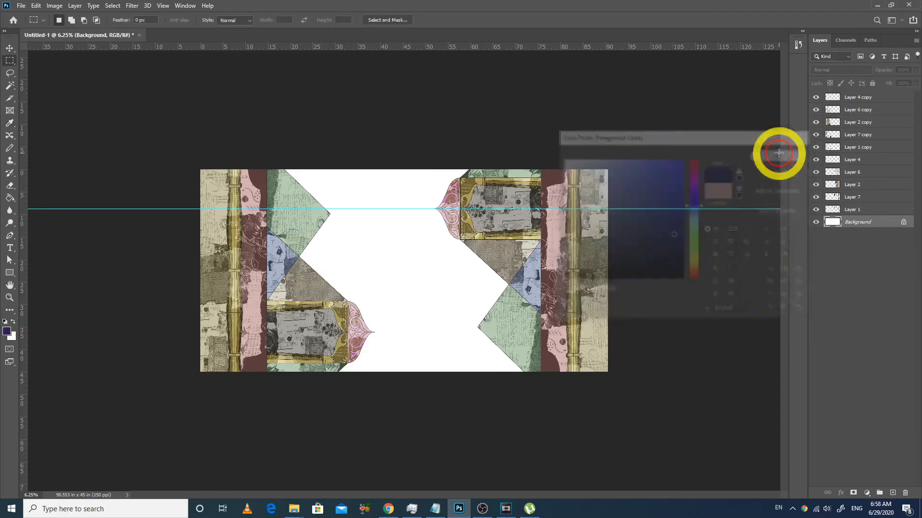
key("alt+BackSpace")
left_click_drag(208, 157, 580, 388)
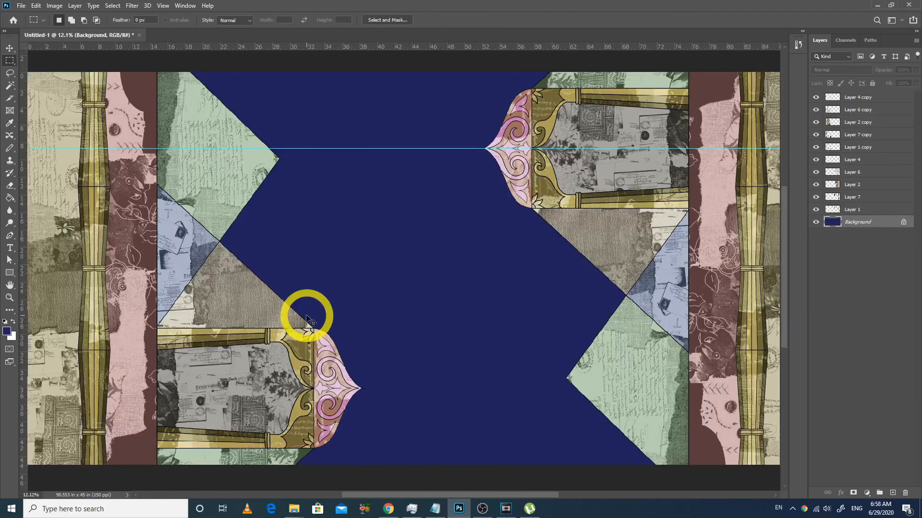
- Raise the saturation of Layer 2 and Layer 2 copy by +53 with Hue/Saturation
left_click(831, 186)
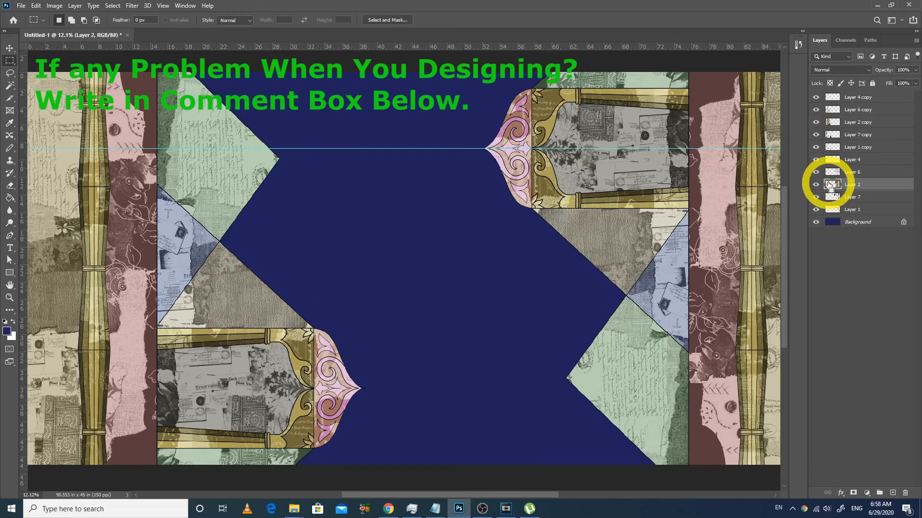
key("ctrl+minus")
key("ctrl+minus")
key("ctrl+u")
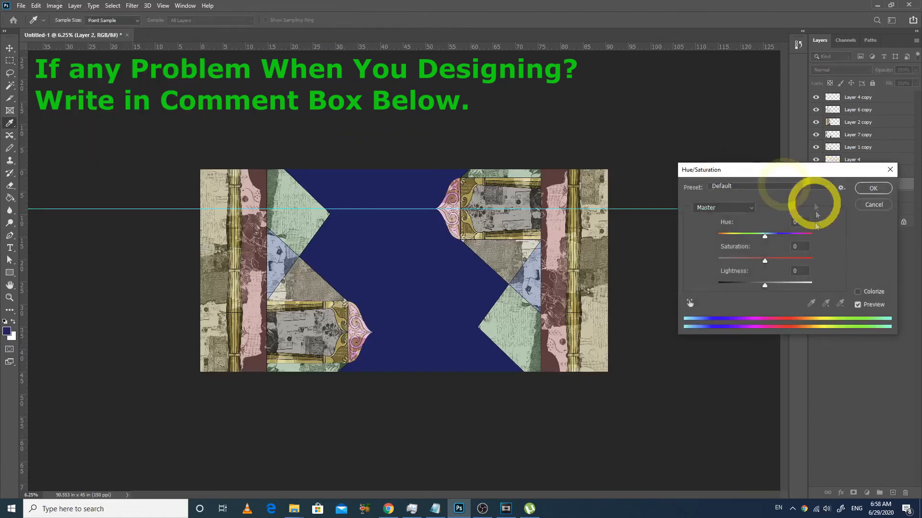
left_click(792, 266)
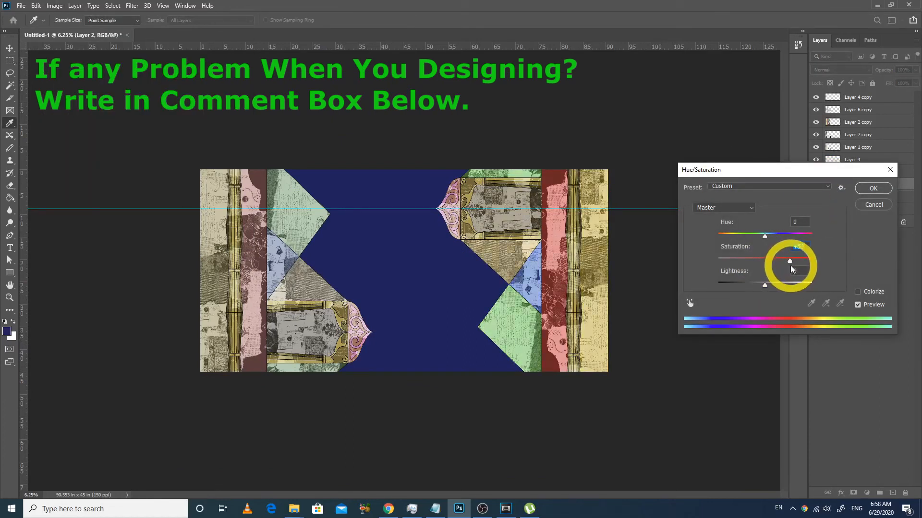
left_click(839, 110)
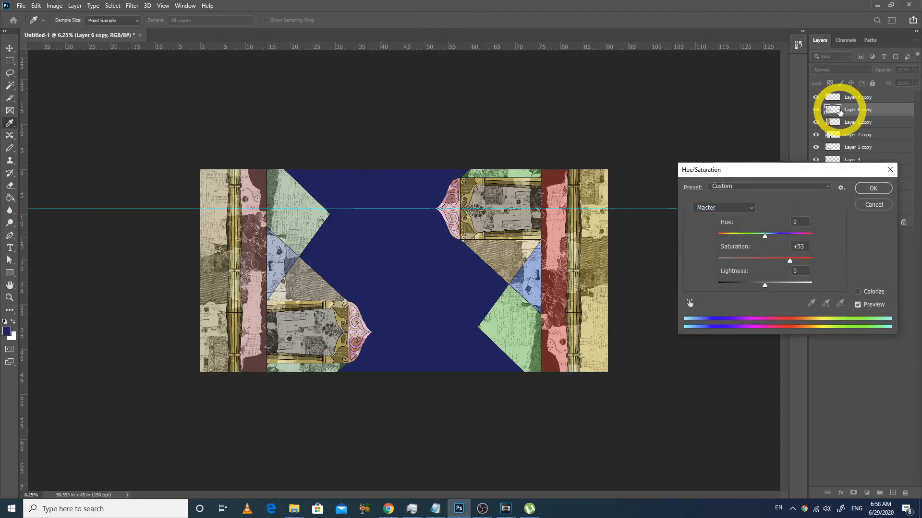
left_click(841, 123)
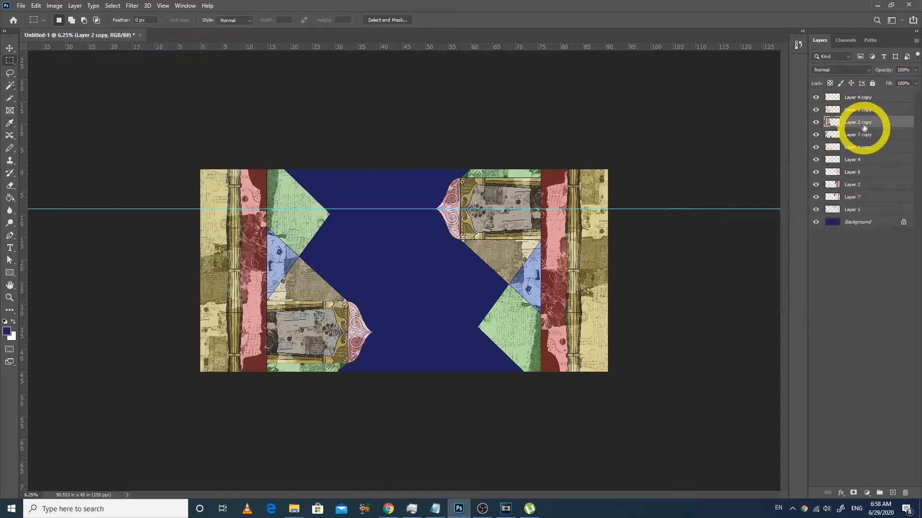
- Merge Layer 2 copy into Layer 2 and Layer 6 copy into Layer 6
left_click_drag(864, 128, 864, 180)
key("ctrl+e")
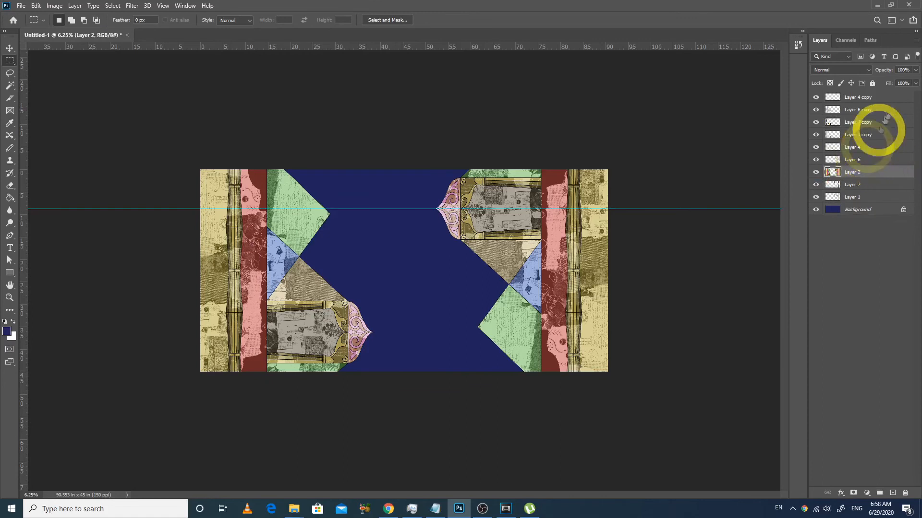
left_click_drag(907, 109, 899, 154)
key("ctrl+e")
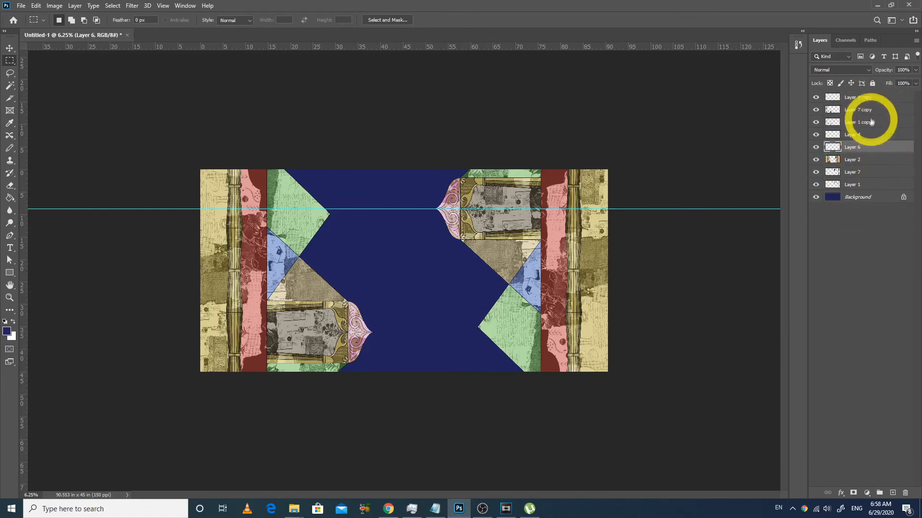
- Merge the copies of Layers 4, 1 and 7 into their original layers
left_click_drag(906, 97, 890, 168)
key("ctrl+e")
key("ctrl+e")
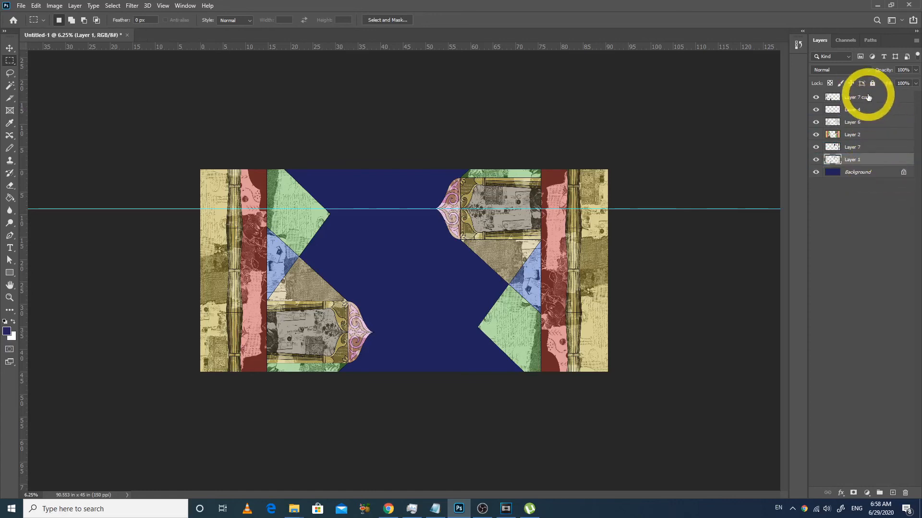
left_click(868, 98)
left_click_drag(887, 117, 872, 143)
key("ctrl+e")
- Shift the Background layer's hue to +47 with Hue/Saturation for a deep purple
left_click(858, 162)
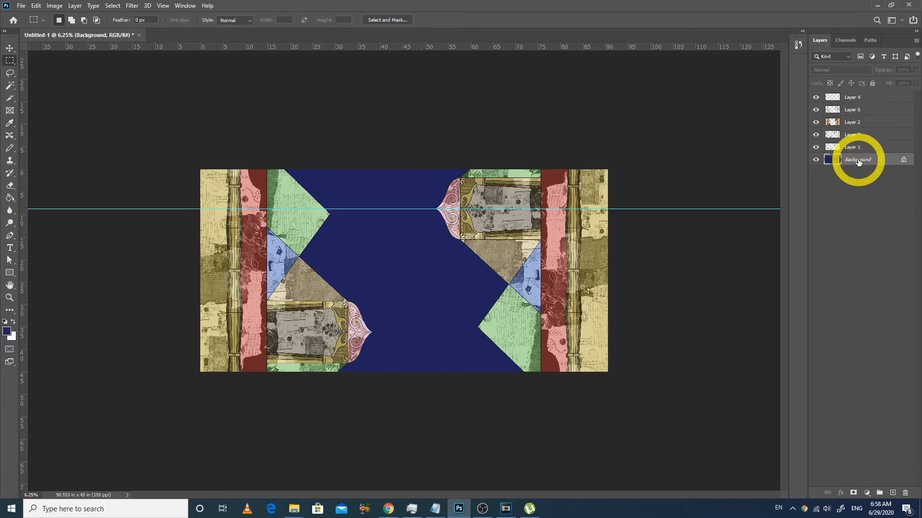
key("alt+i")
key("j")
key("h")
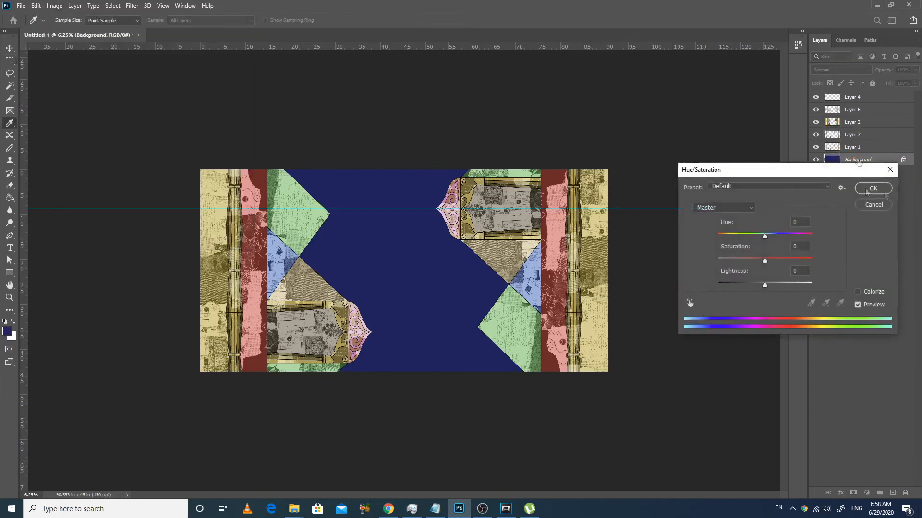
left_click_drag(764, 243, 786, 241)
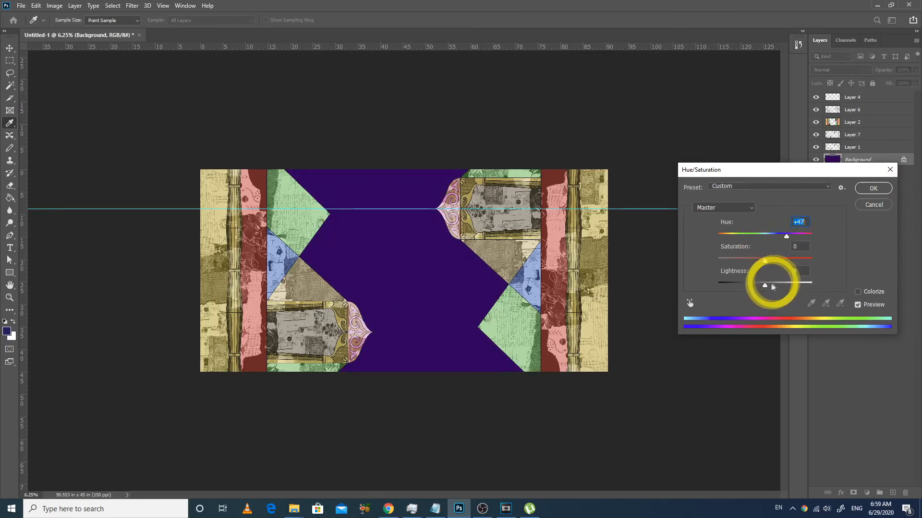
key("Return")
- Select a thin full-width strip along the canvas's bottom edge and fill it with the foreground colour on a new top layer
key("m")
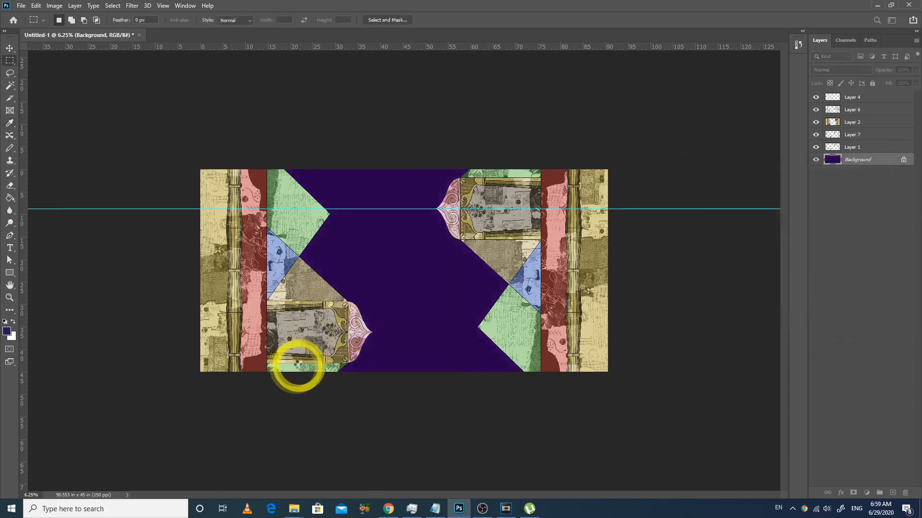
left_click_drag(202, 360, 696, 397)
left_click(859, 97)
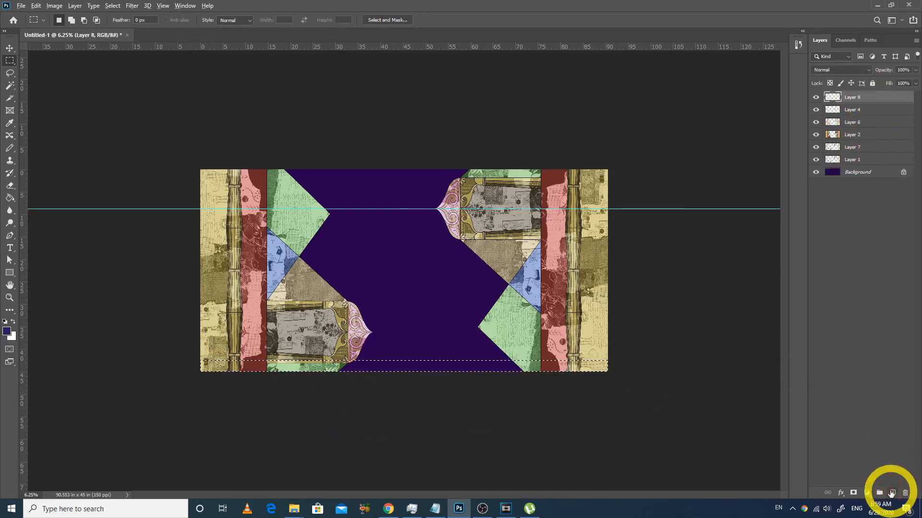
key("alt+BackSpace")
- Change the foreground colour to a dark maroon and refill the bottom border strip with it
left_click(7, 331)
left_click(670, 212)
left_click_drag(694, 192, 692, 168)
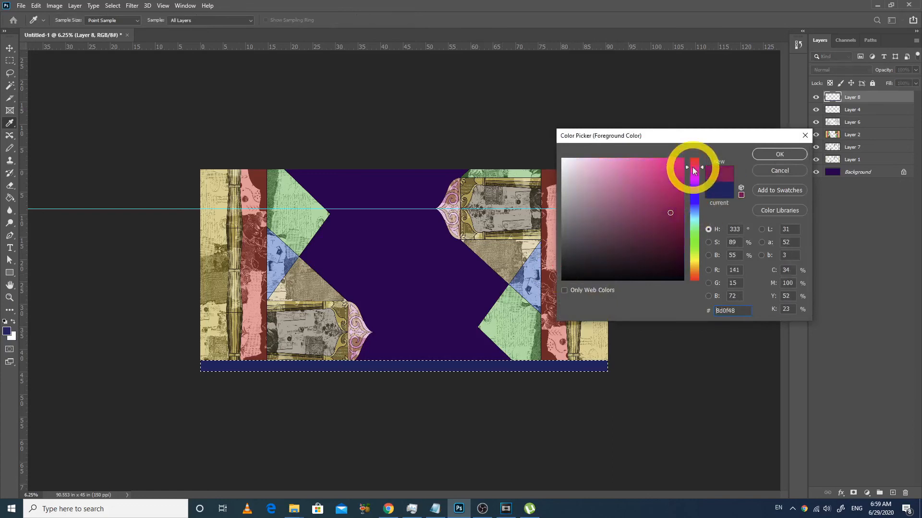
left_click(775, 154)
key("m")
key("alt+BackSpace")
- Duplicate the maroon strip and place the copy along the canvas's top edge
key("ctrl+alt+t")
left_click_drag(449, 367, 465, 171)
key("Return")
- Rotate copies of the maroon strip 90° and place them along the canvas's right and left edges as narrow side borders
left_click_drag(560, 174, 568, 233)
key("alt+e")
key("a")
key("9")
key("ctrl+t")
left_click_drag(401, 302, 603, 288)
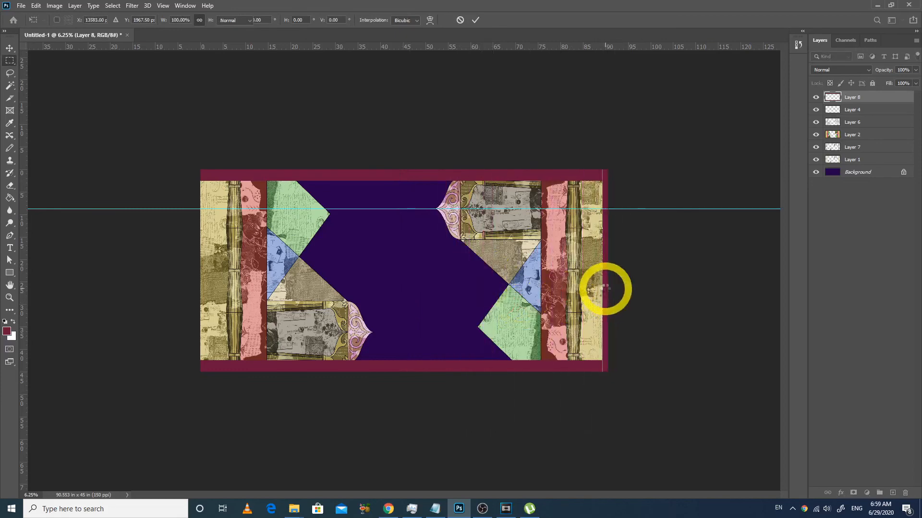
key("Return")
- Select the maroon border frame with the Magic Wand and apply a stroke to it
key("w")
left_click(594, 174)
key("alt+e")
key("s")
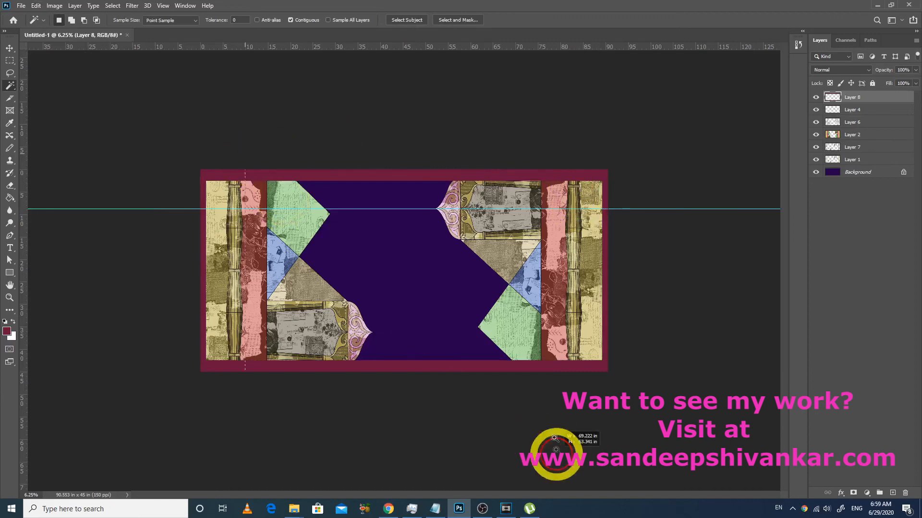
key("ctrl+plus")
key("ctrl+minus")
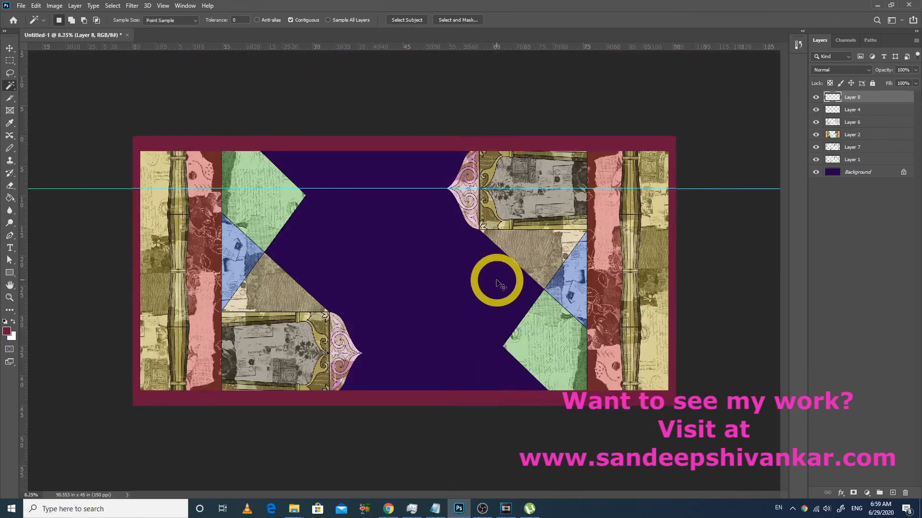
key("ctrl+minus")
- Add a new layer directly above the Background and fill it with the mottled brown custom pattern
left_click(849, 173)
left_click(892, 493)
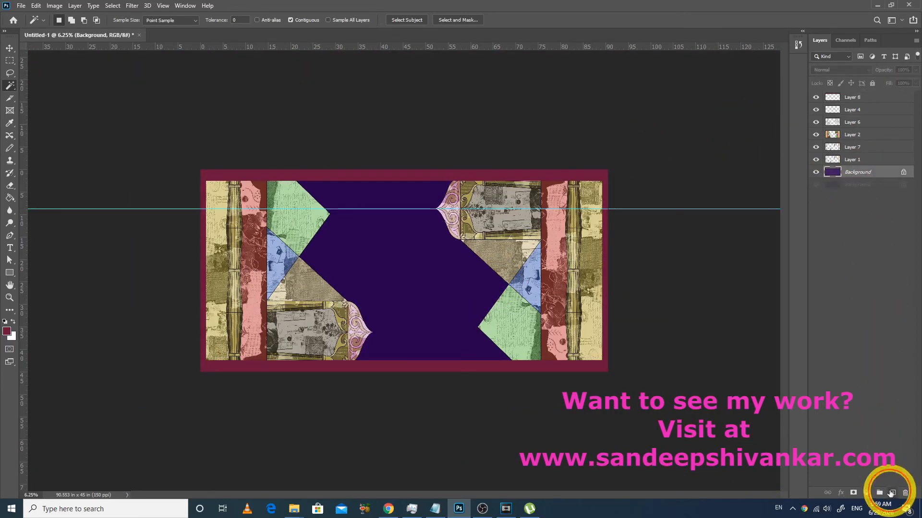
key("shift+F5")
left_click(449, 161)
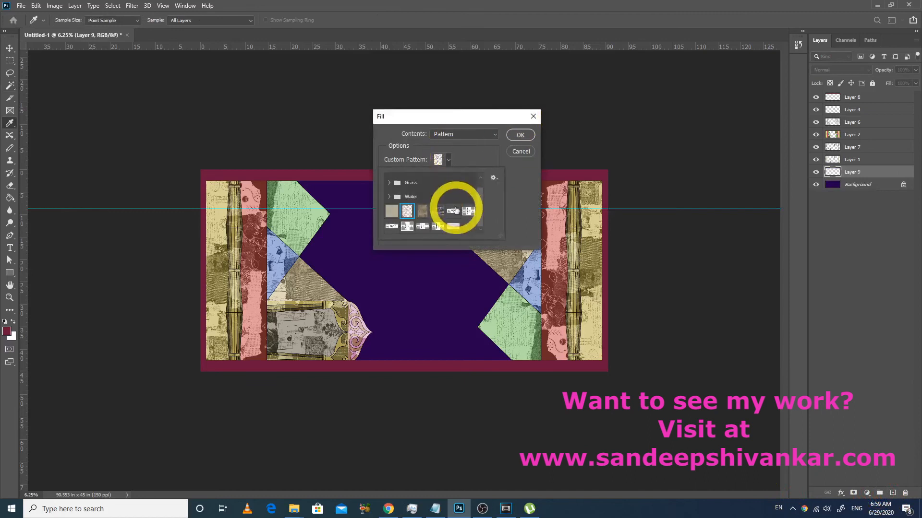
left_click(520, 135)
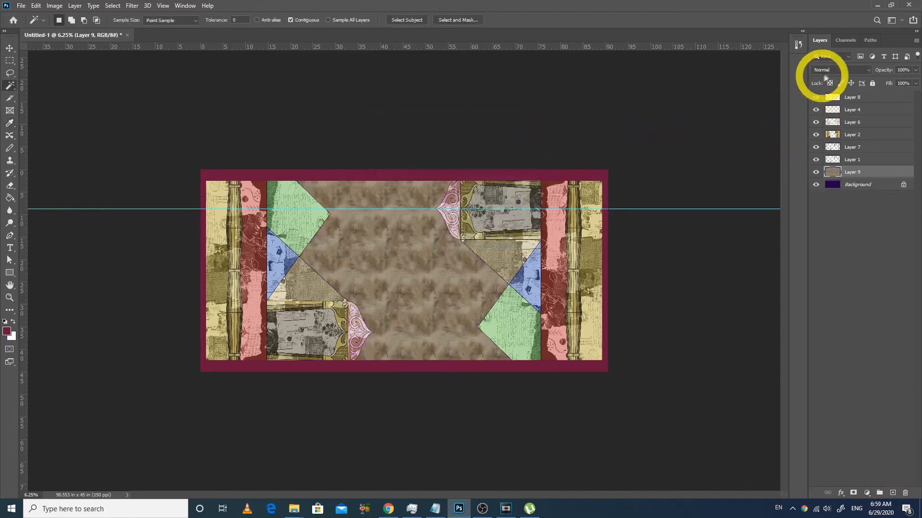
- Try different blend modes on the mottled brown pattern layer above the Background and set it to Overlay
left_click(836, 70)
left_click(821, 301)
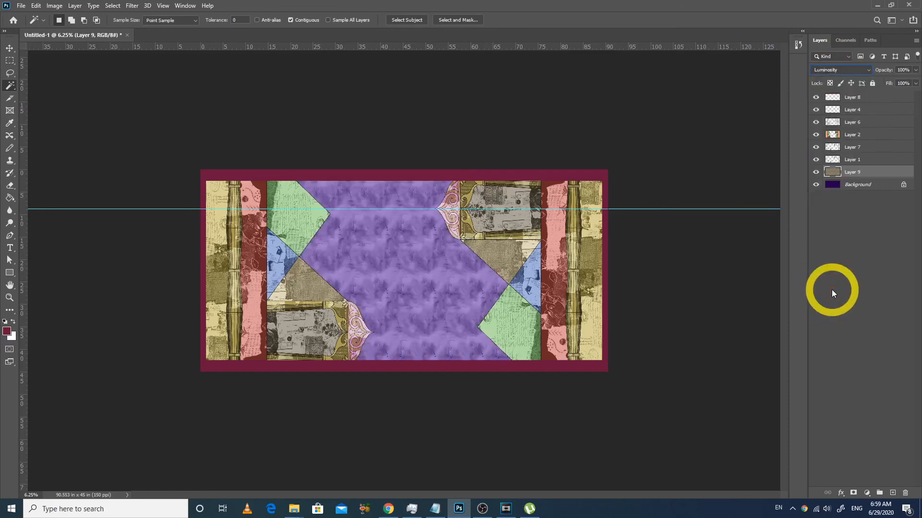
key("Up")
key("Up")
key("Up")
key("Up")
key("Up")
key("Up")
key("Up")
key("Up")
key("Up")
key("Up")
key("Up")
key("Up")
key("Up")
key("Up")
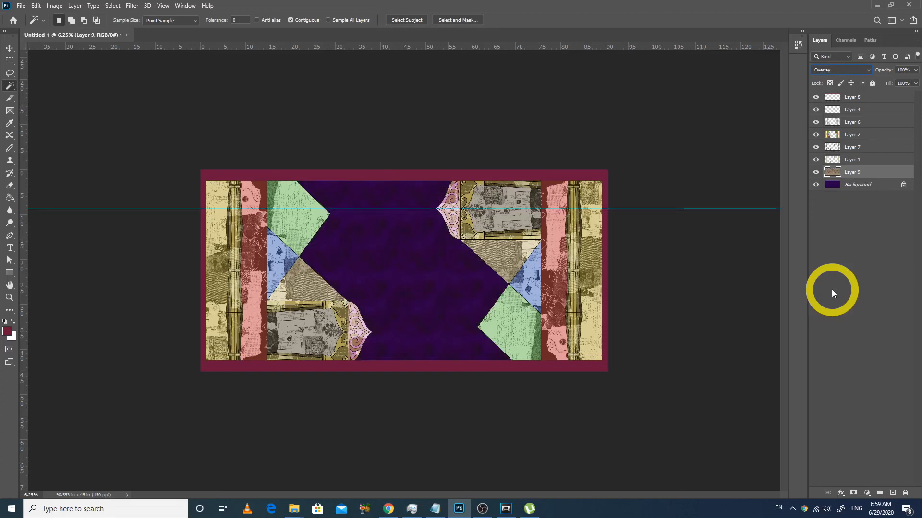
- Shift the purple Background to dark navy with a Hue/Saturation adjustment, using hue -32 and saturation -39
left_click(844, 182)
key("ctrl+u")
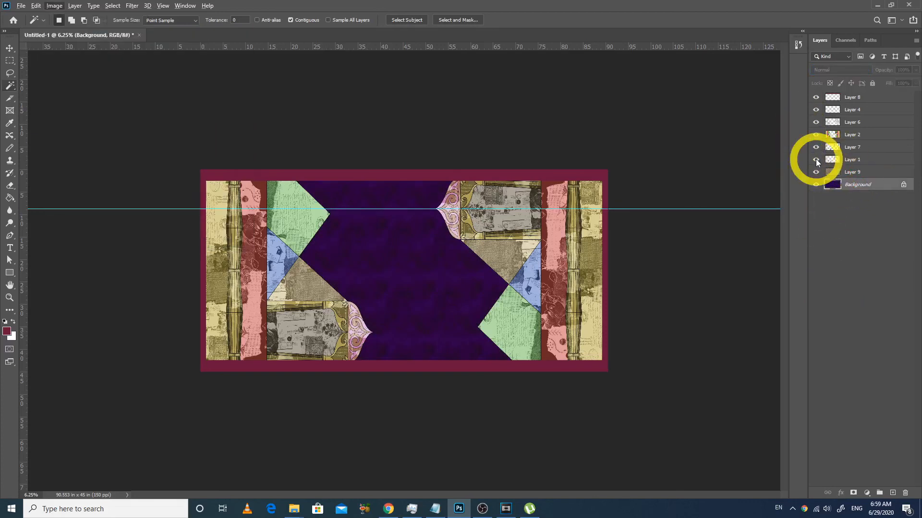
mouse_move(764, 236)
left_mouse_down()
mouse_move(778, 238)
mouse_move(710, 269)
mouse_move(745, 268)
mouse_move(751, 246)
left_mouse_up()
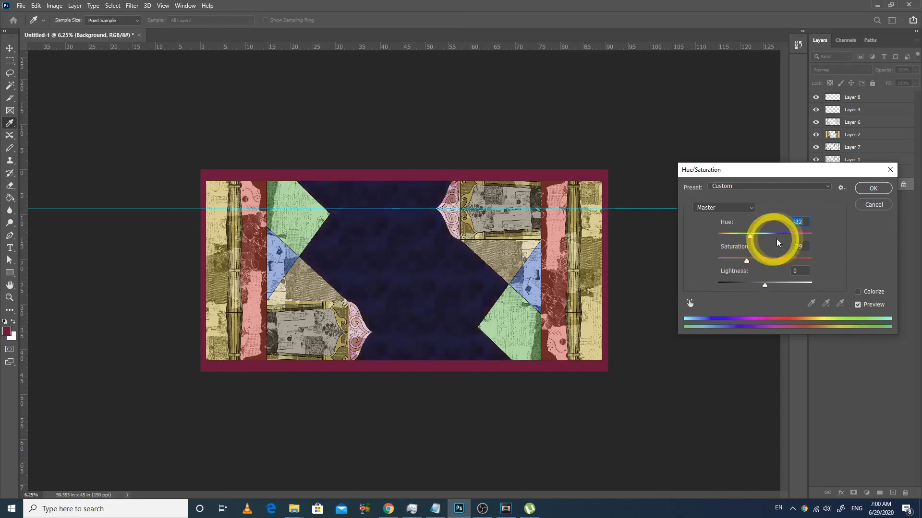
left_click(873, 188)
key("w")
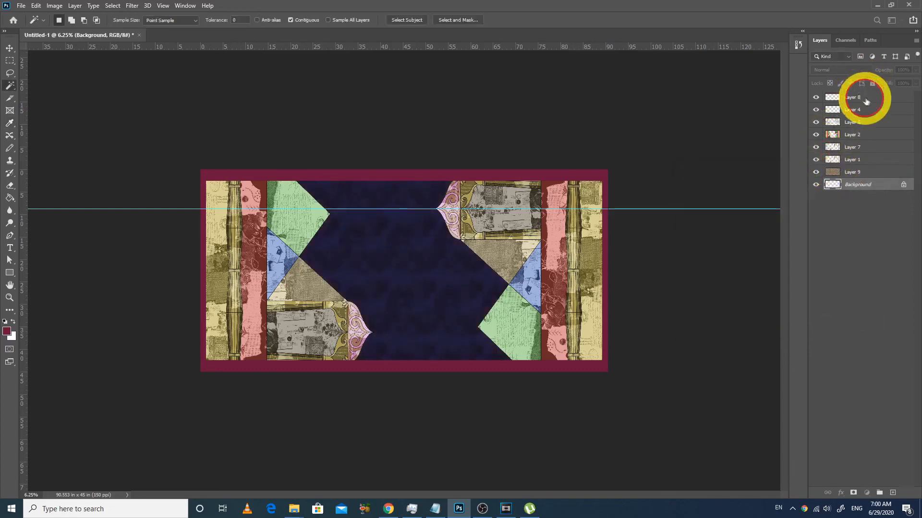
- Shift the hue of the maroon border on Layer 8 to a dark brick red with a Hue/Saturation adjustment
left_click(866, 100)
key("ctrl+u")
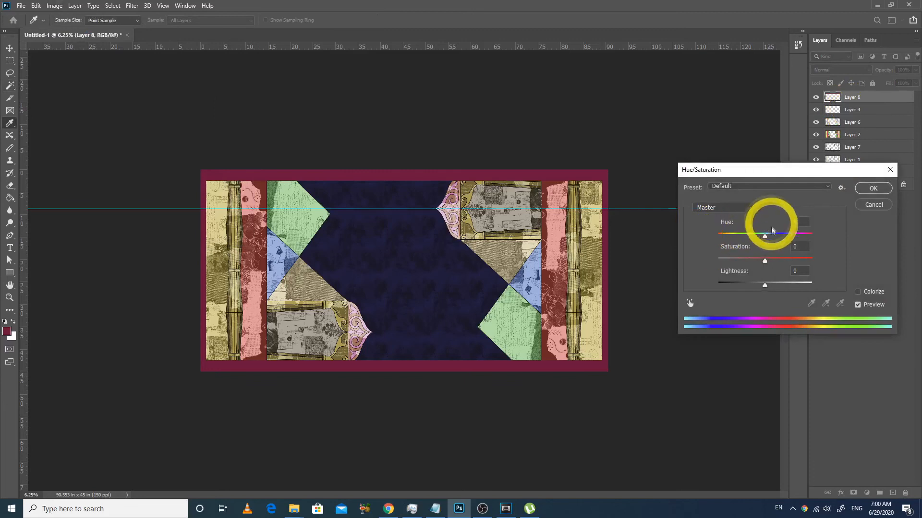
left_click_drag(775, 236, 777, 239)
key("Return")
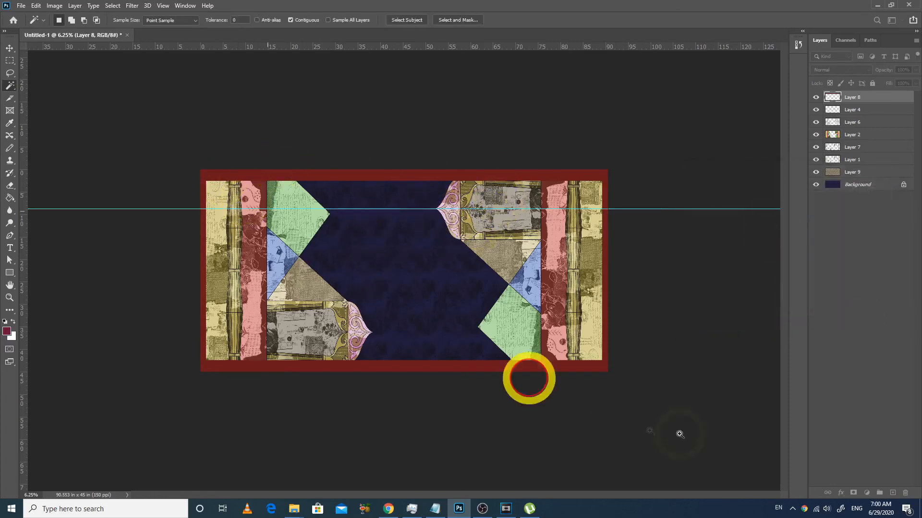
- Examine the whole finished collage enlarged on the screen with the interface panels hidden
key("Tab")
key("ctrl+0")
key("ctrl+minus")
key("Tab")
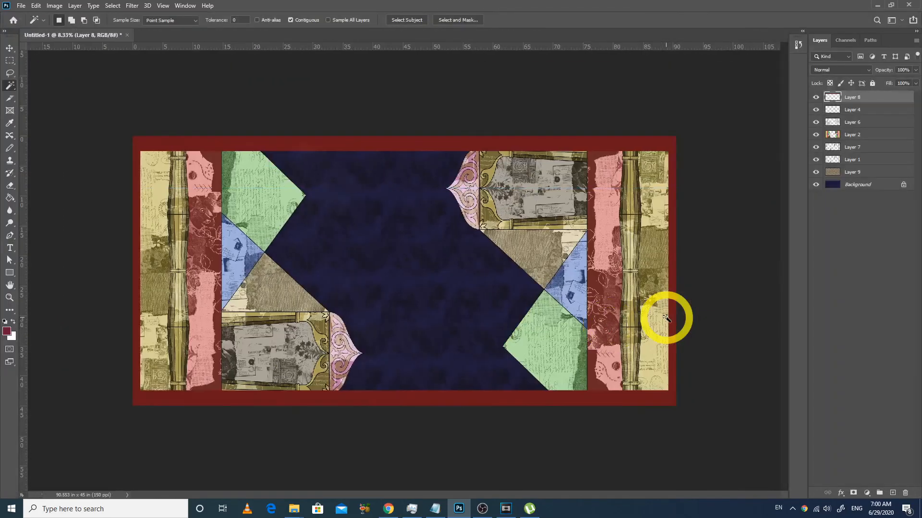
key("ctrl+plus")
key("Tab")
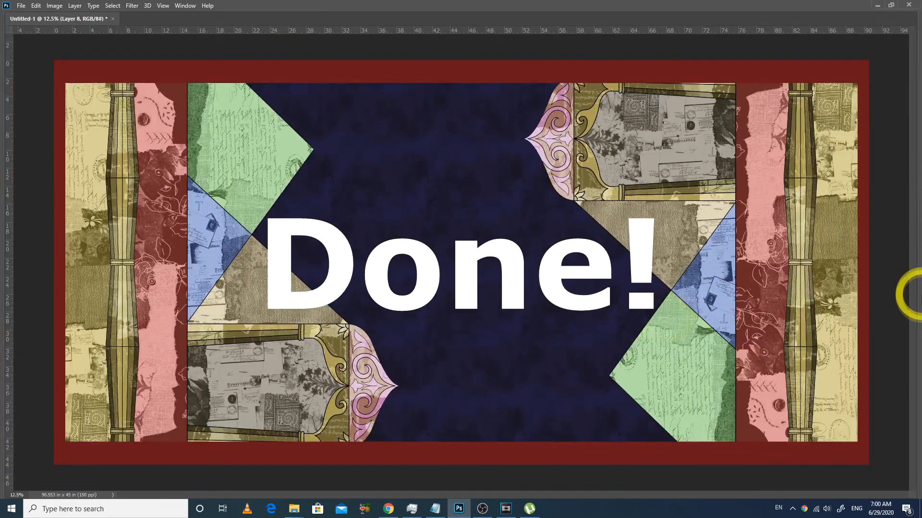